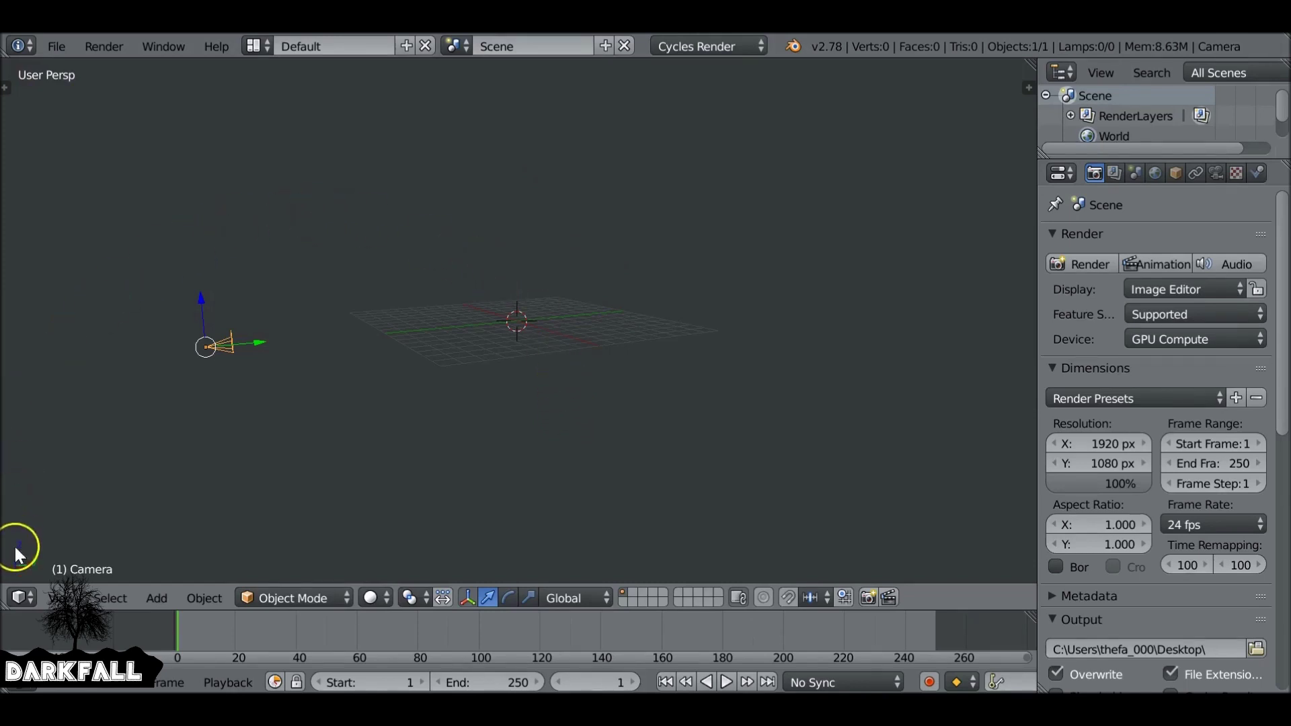
- Open the Editor Type menu of the main 3D viewport area
click(23, 597)
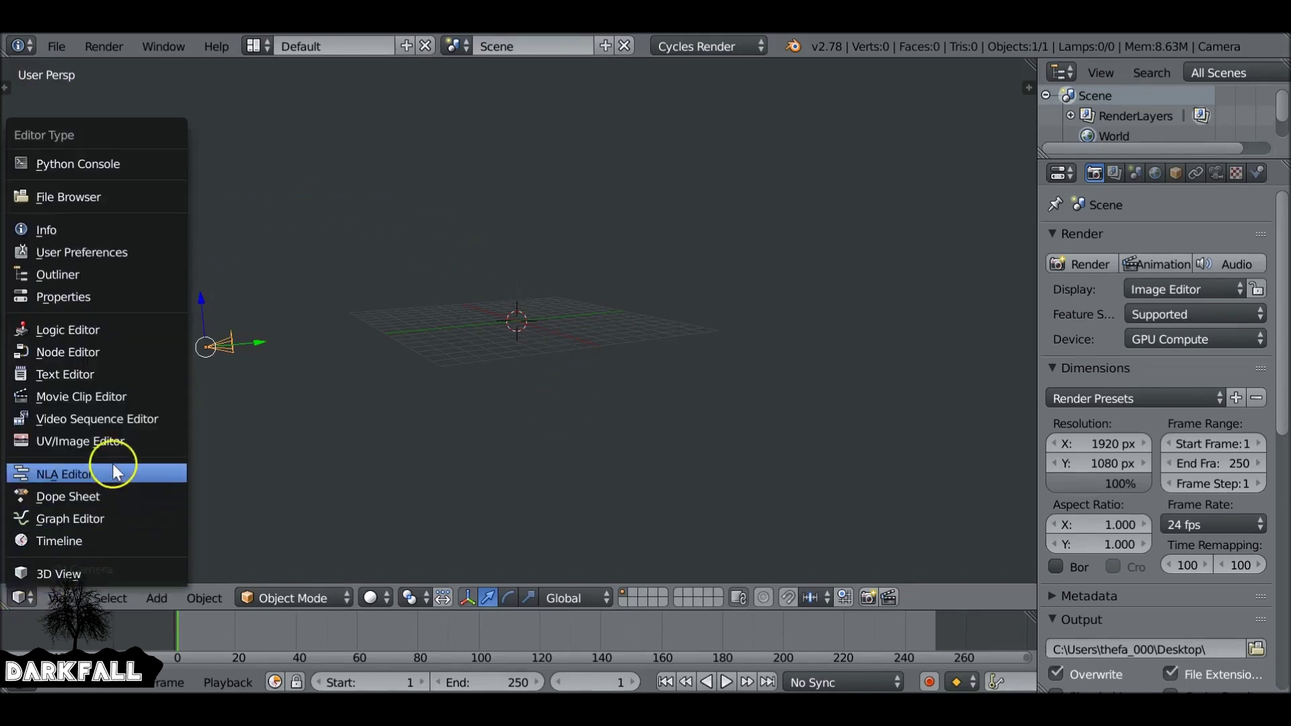
- Turn the 3D view into a Movie Clip Editor and open Raw.MOV from the Desktop
click(152, 395)
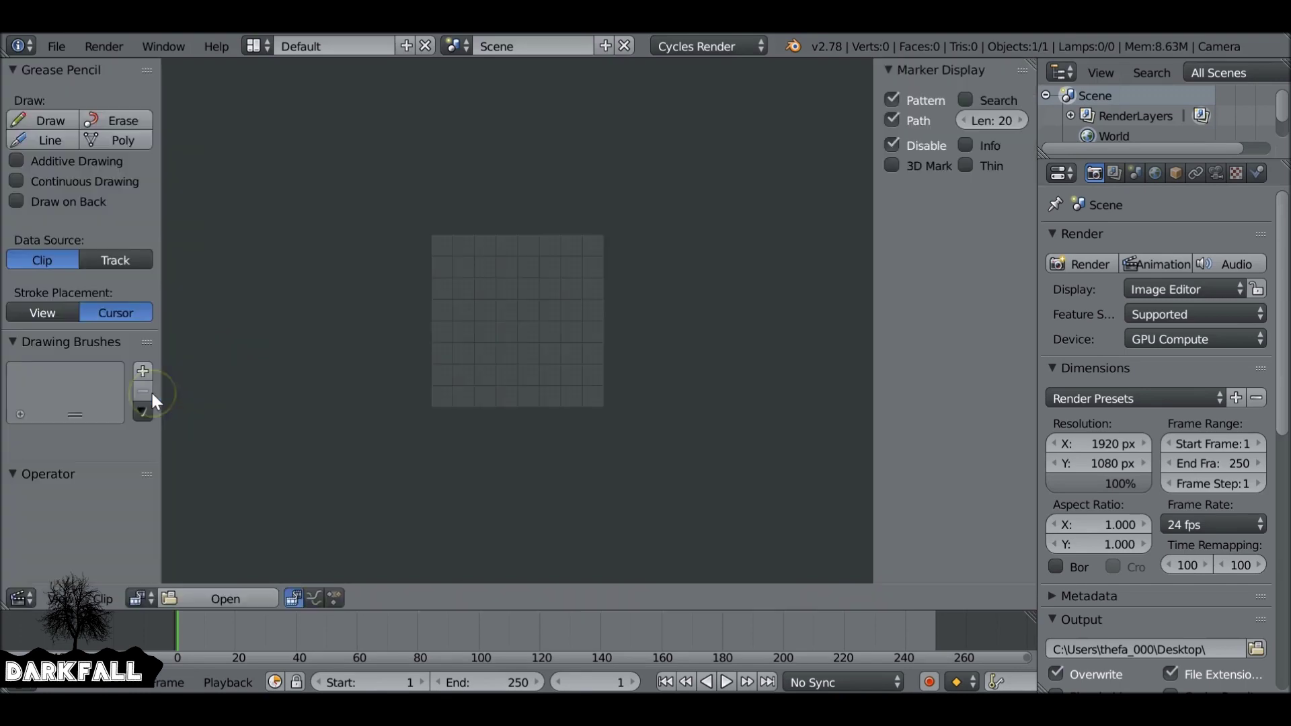
click(221, 600)
click(741, 470)
click(73, 296)
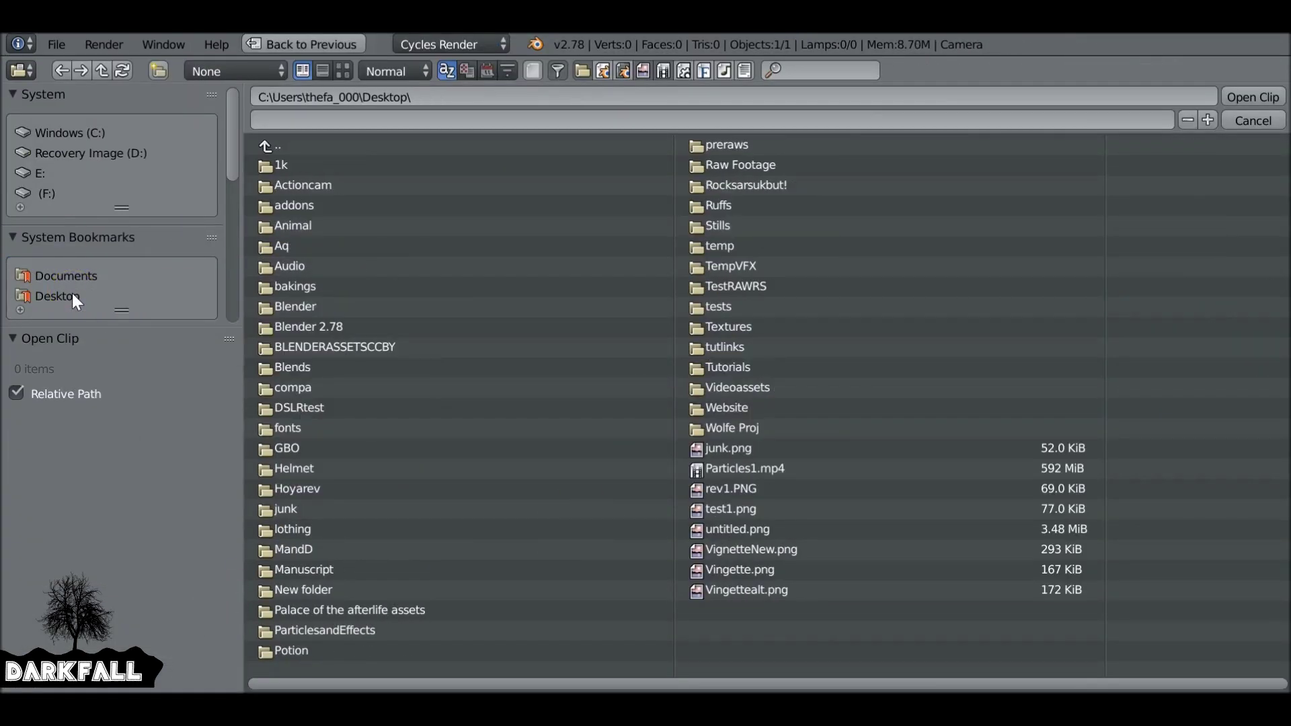
click(740, 326)
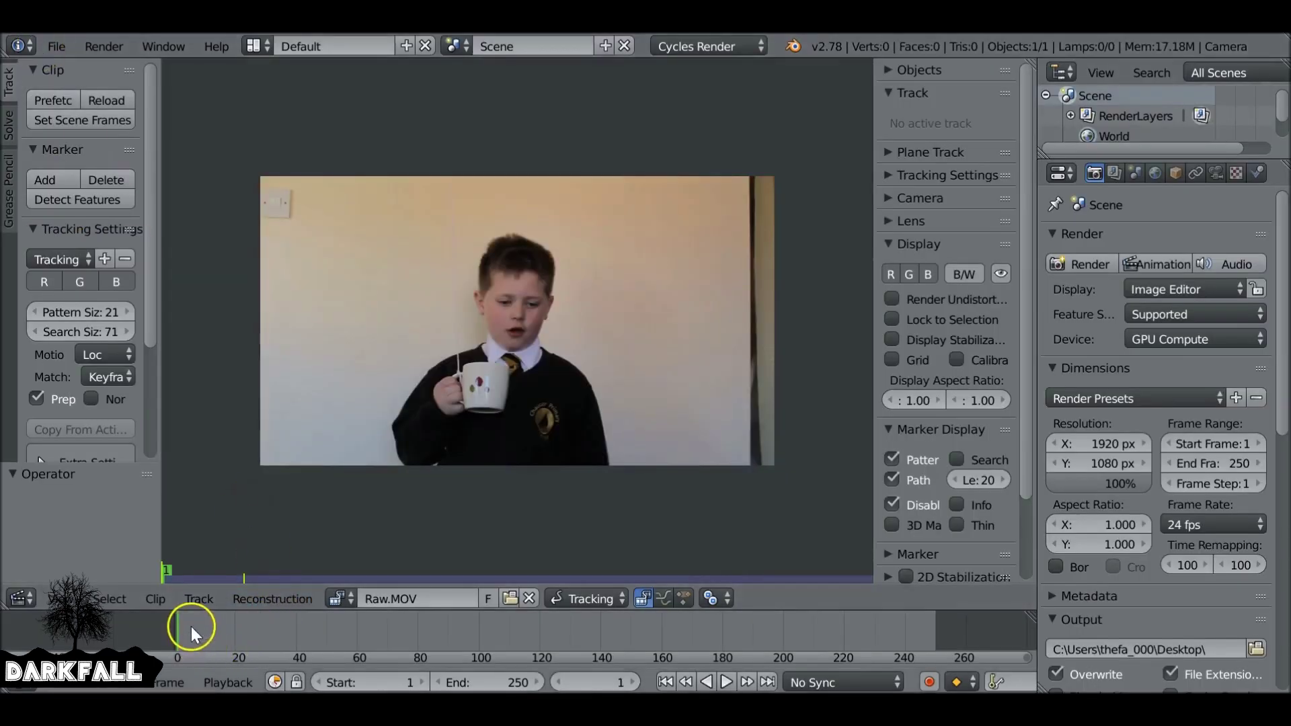
- Set the scene range to frames 95–568 and return to the start frame
key(alt+a)
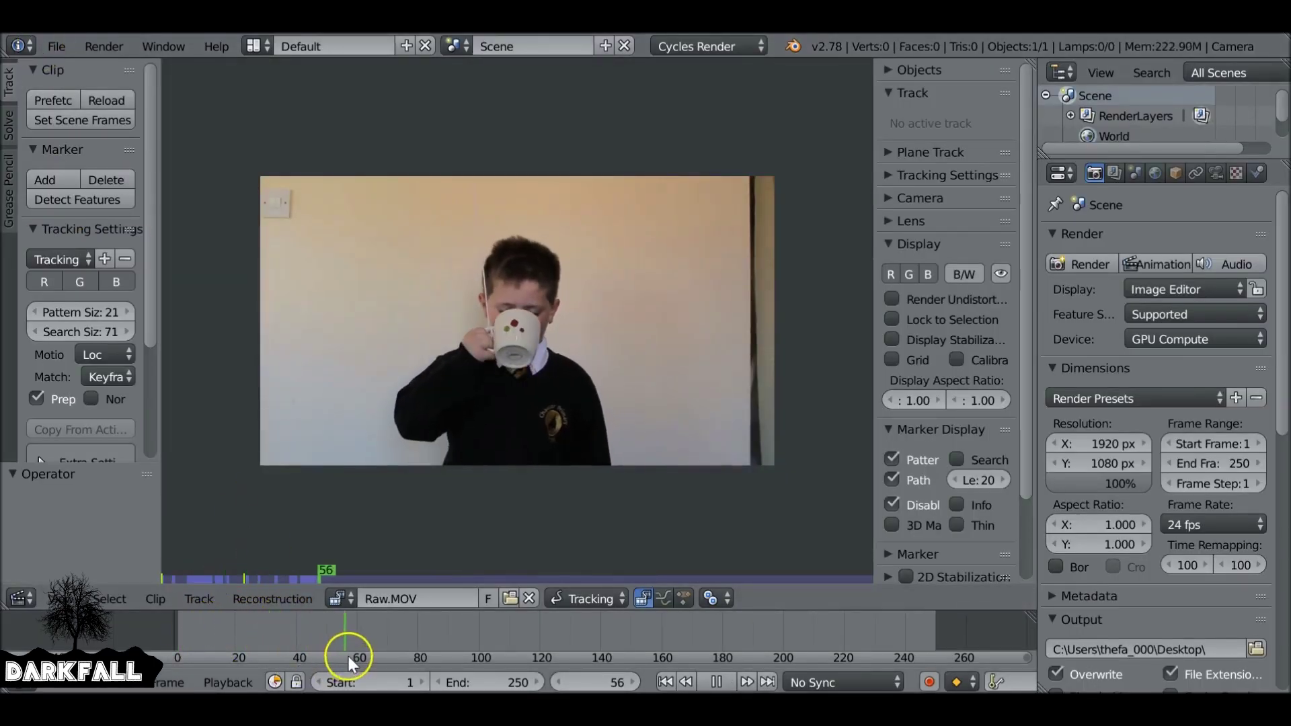
drag(474, 628, 462, 627)
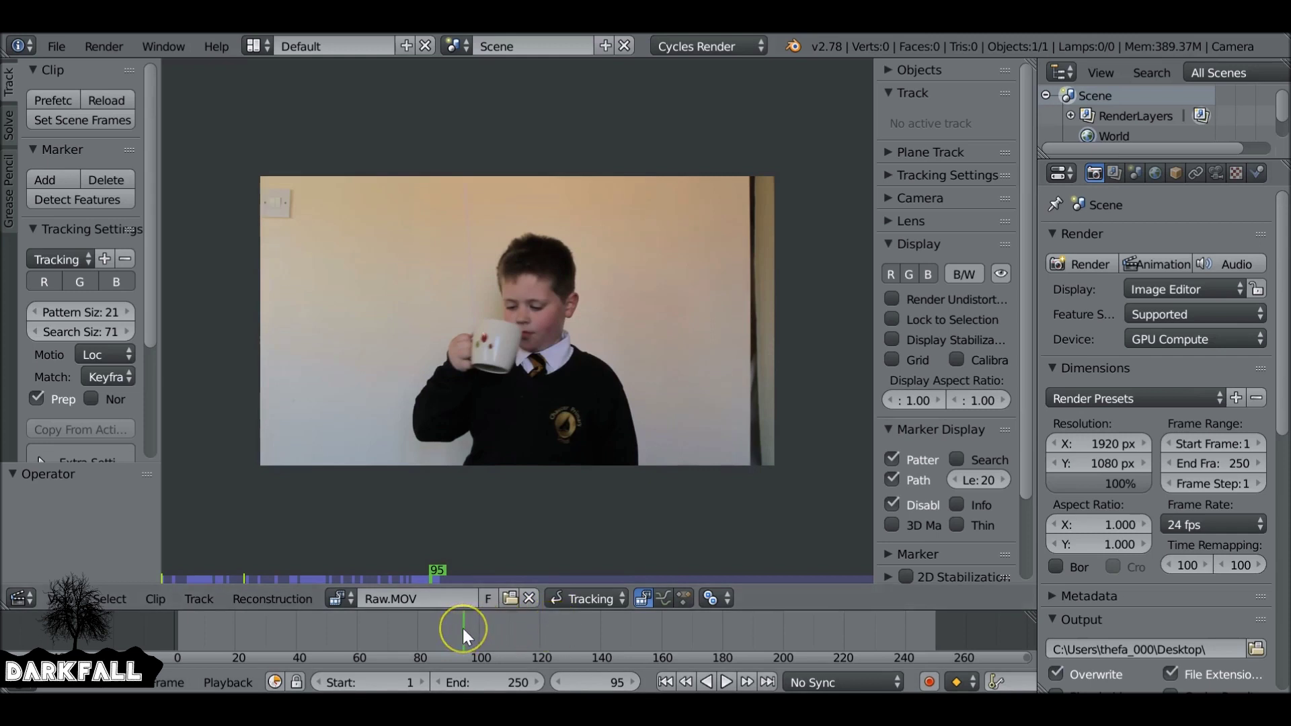
key(s)
middle_drag(490, 631, 210, 654)
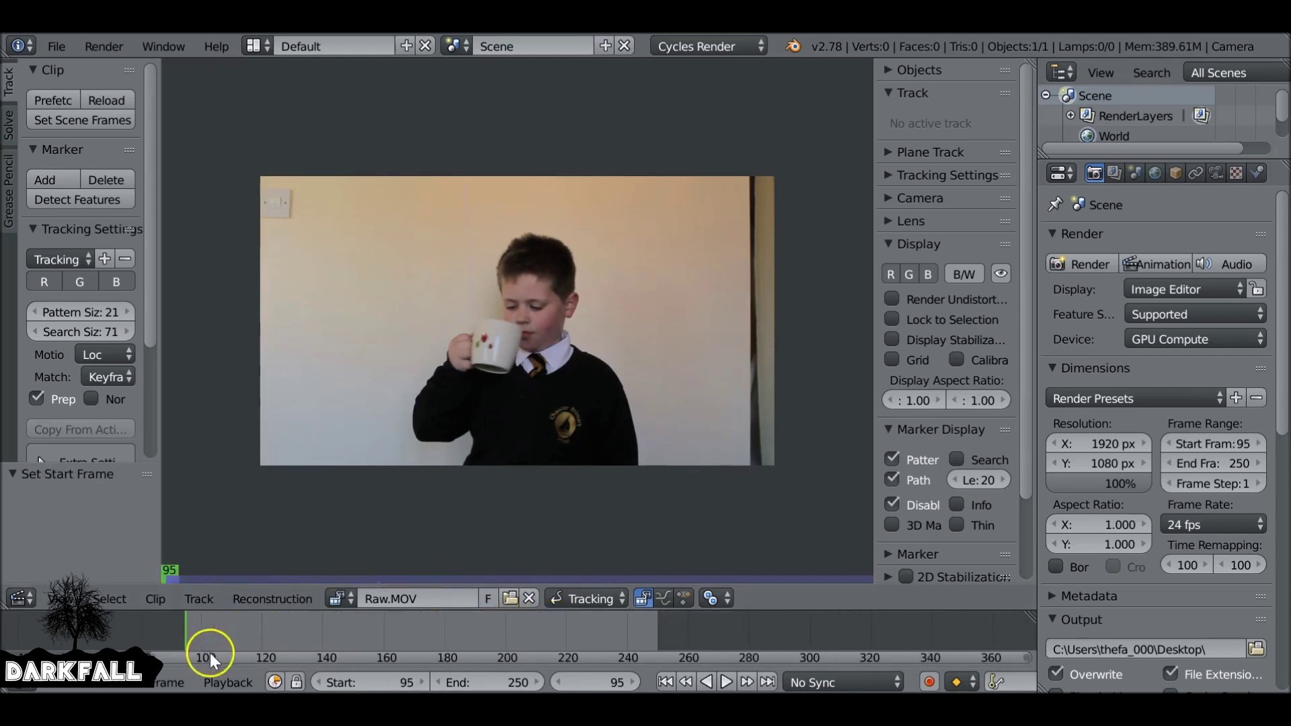
drag(441, 643, 868, 628)
scroll(869, 662, down, 10)
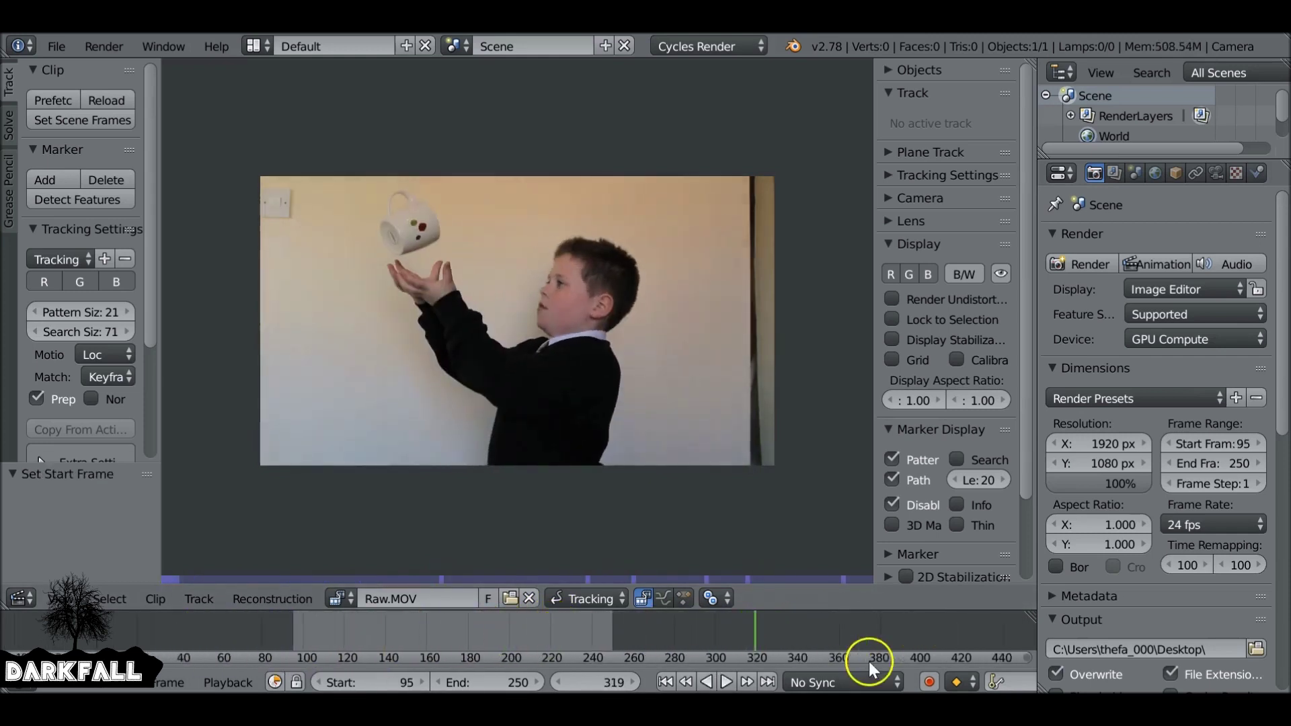
scroll(755, 609, down, 3)
key(alt+a)
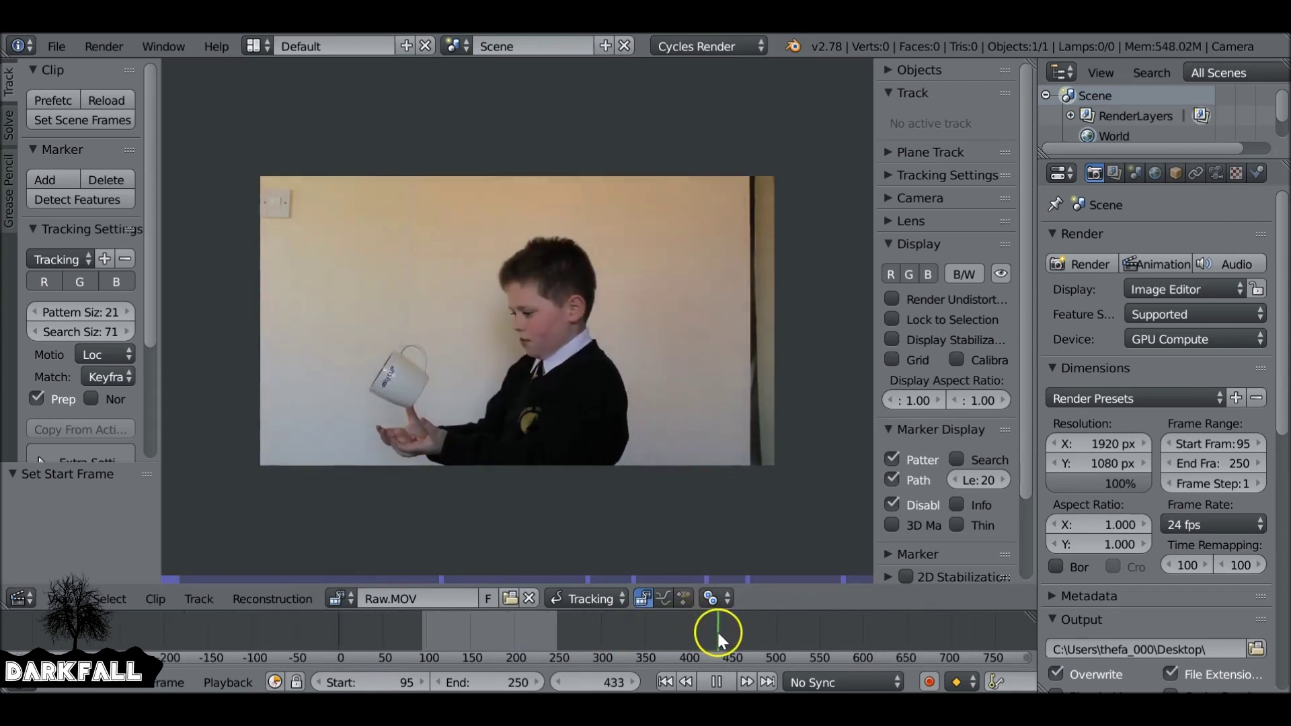
drag(824, 625, 837, 624)
key(e)
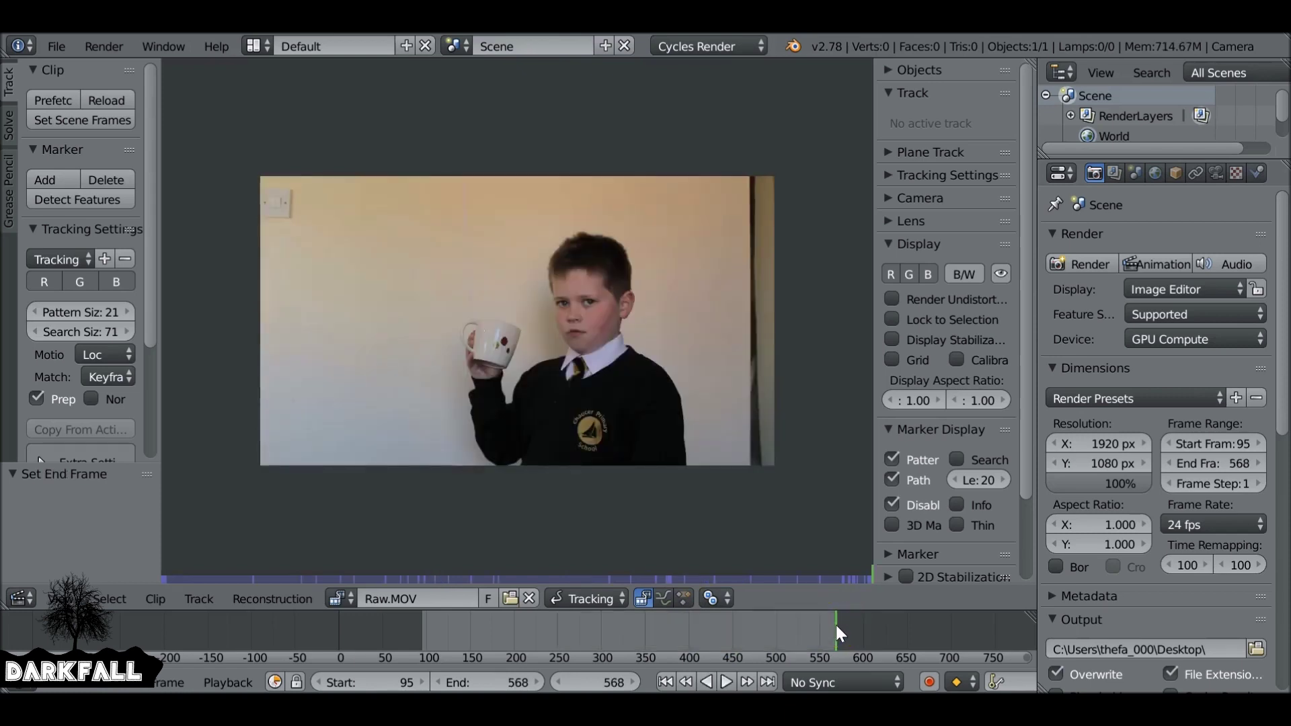
click(666, 682)
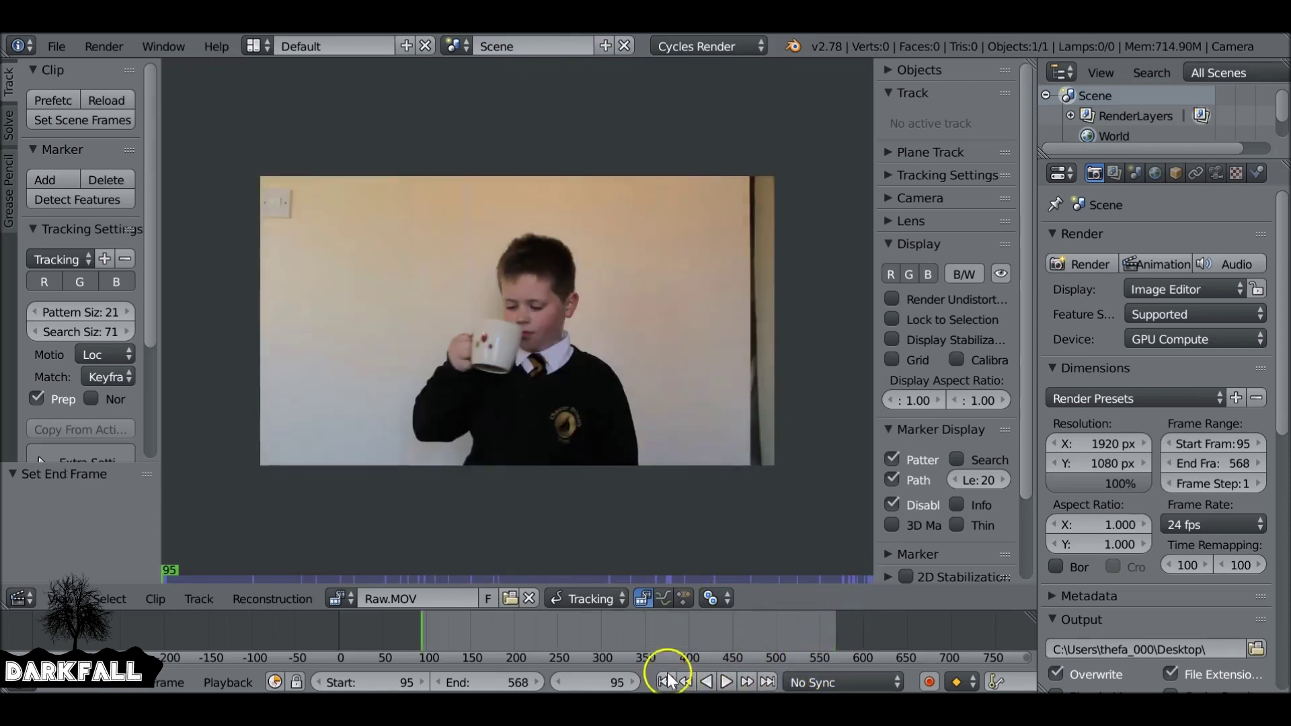
middle_drag(612, 646, 581, 653)
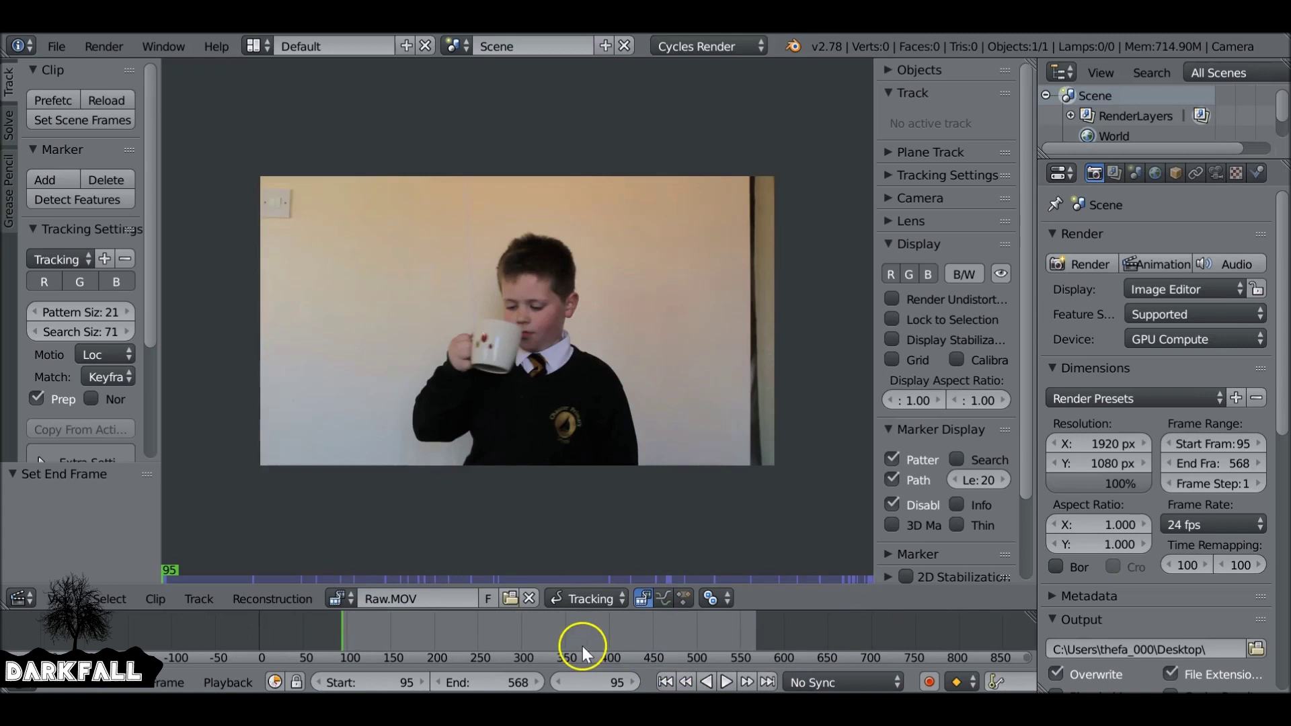
- Prefetch the clip's frames and inspect the footage, scrubbing to frame 179 and back to 95
click(55, 100)
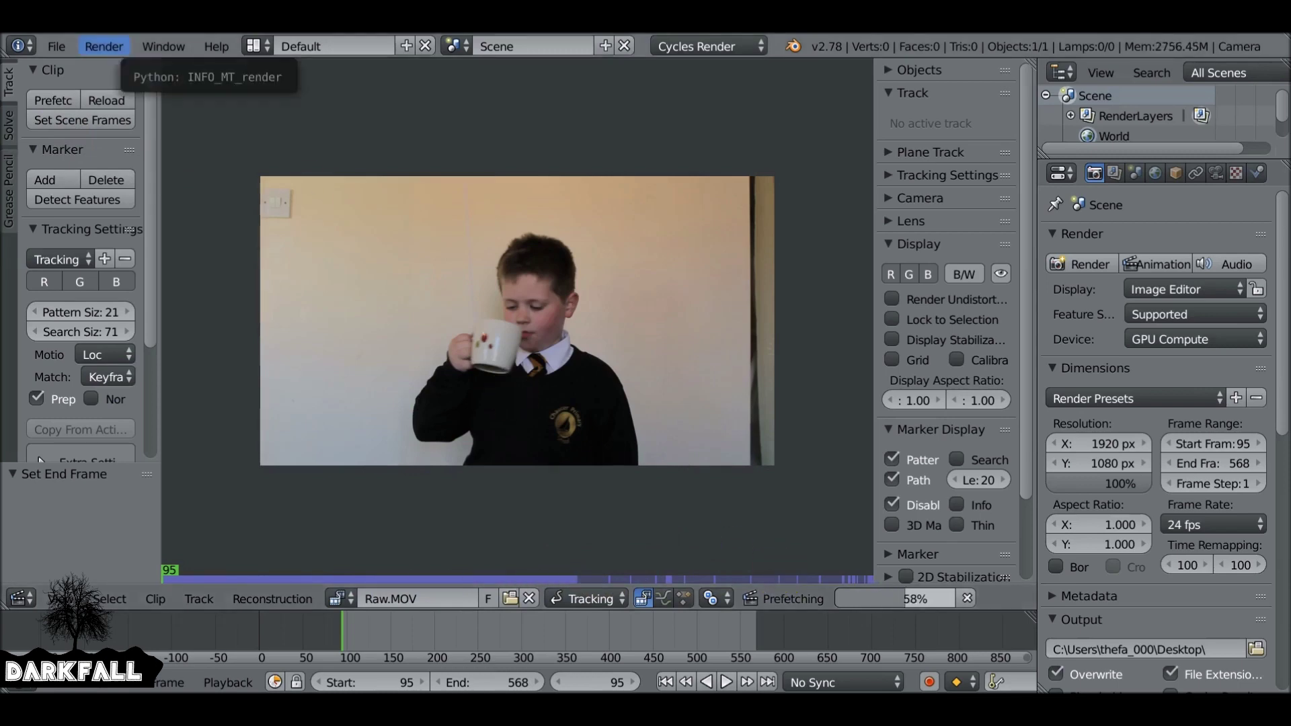
click(57, 46)
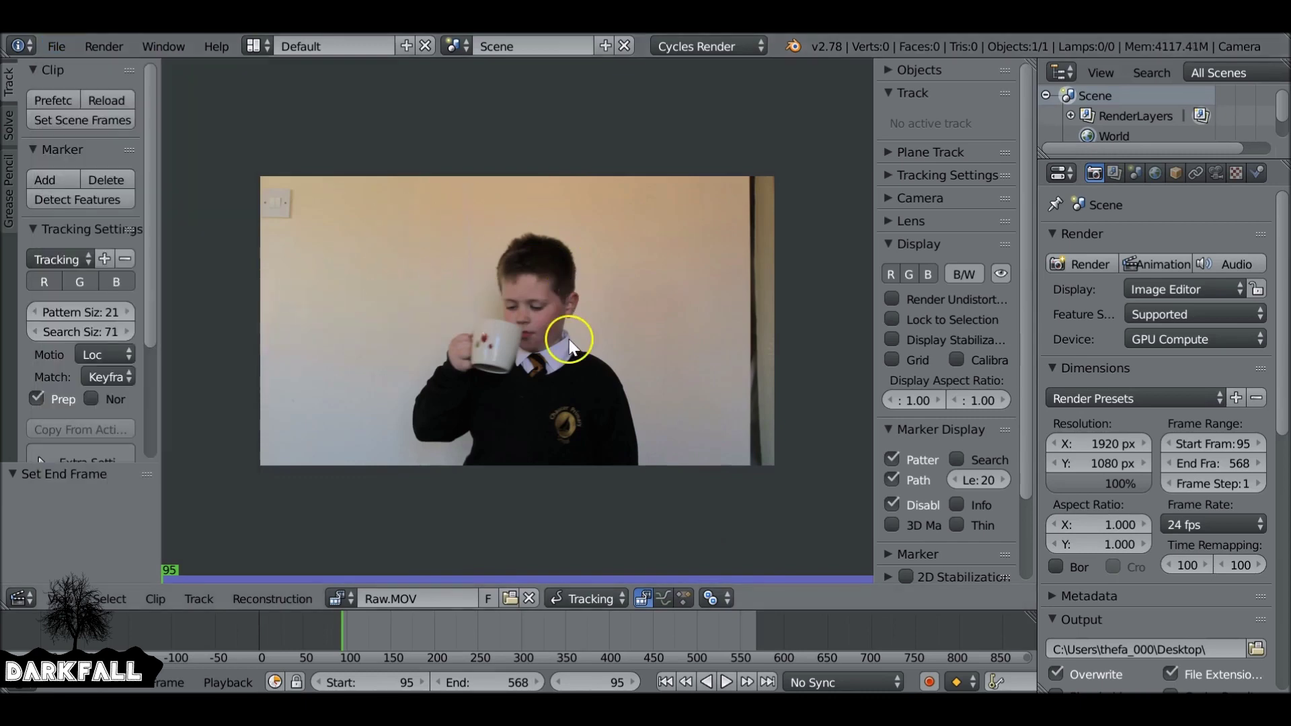
scroll(571, 338, up, 3)
middle_drag(409, 335, 460, 401)
key(Home)
drag(350, 625, 539, 664)
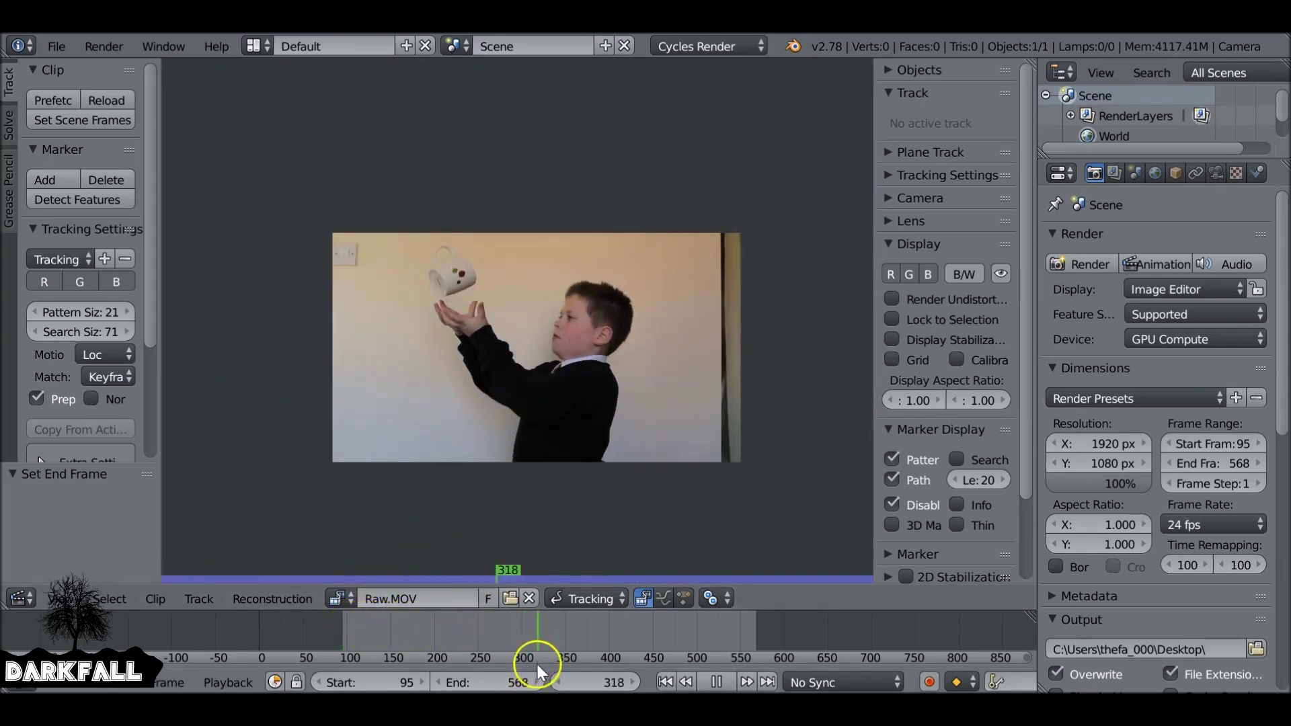
click(665, 682)
- Play the trimmed clip from frame 95, then bring up the clip editor's Mode list
scroll(428, 558, up, 4)
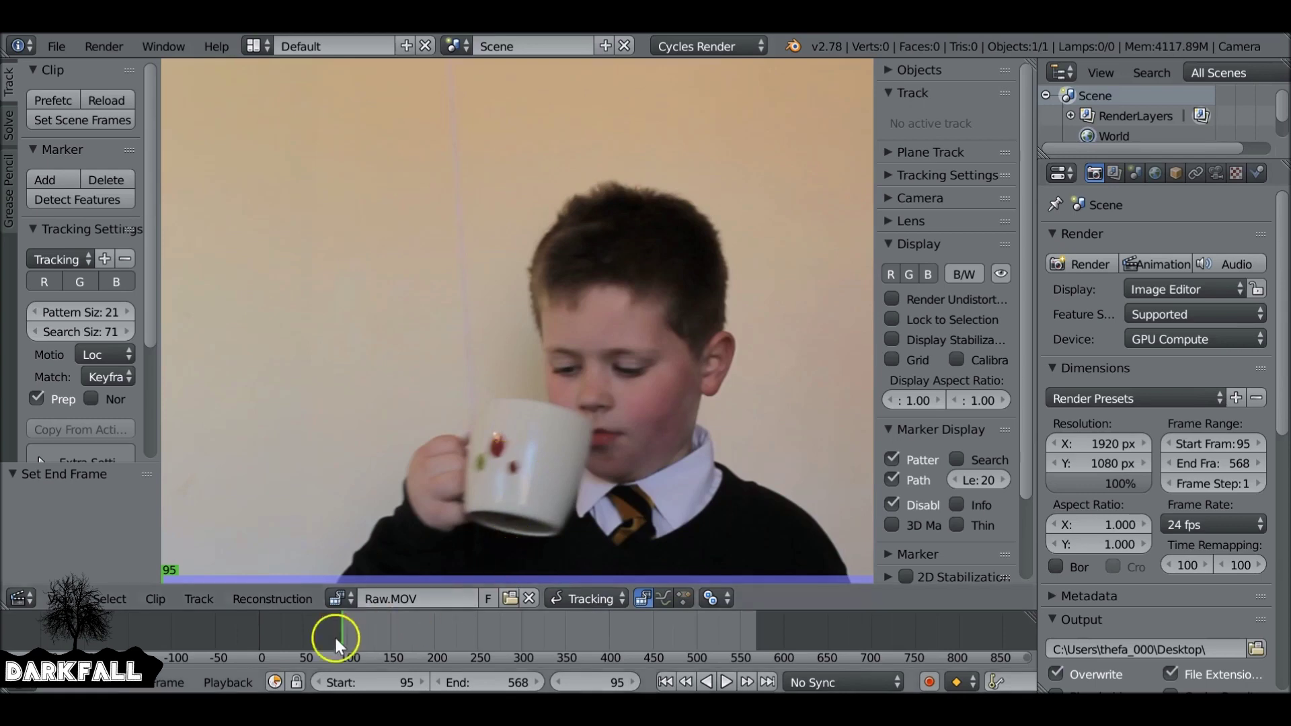
key(alt+a)
key(alt+a)
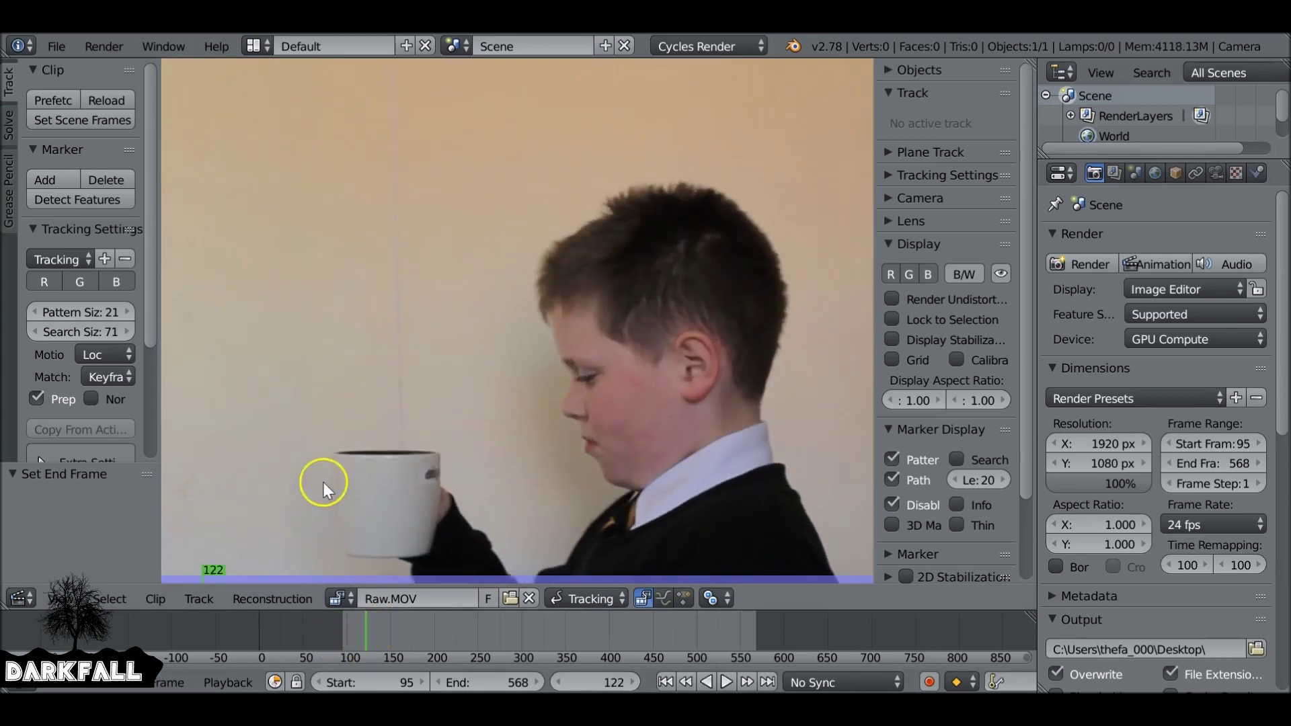
click(665, 682)
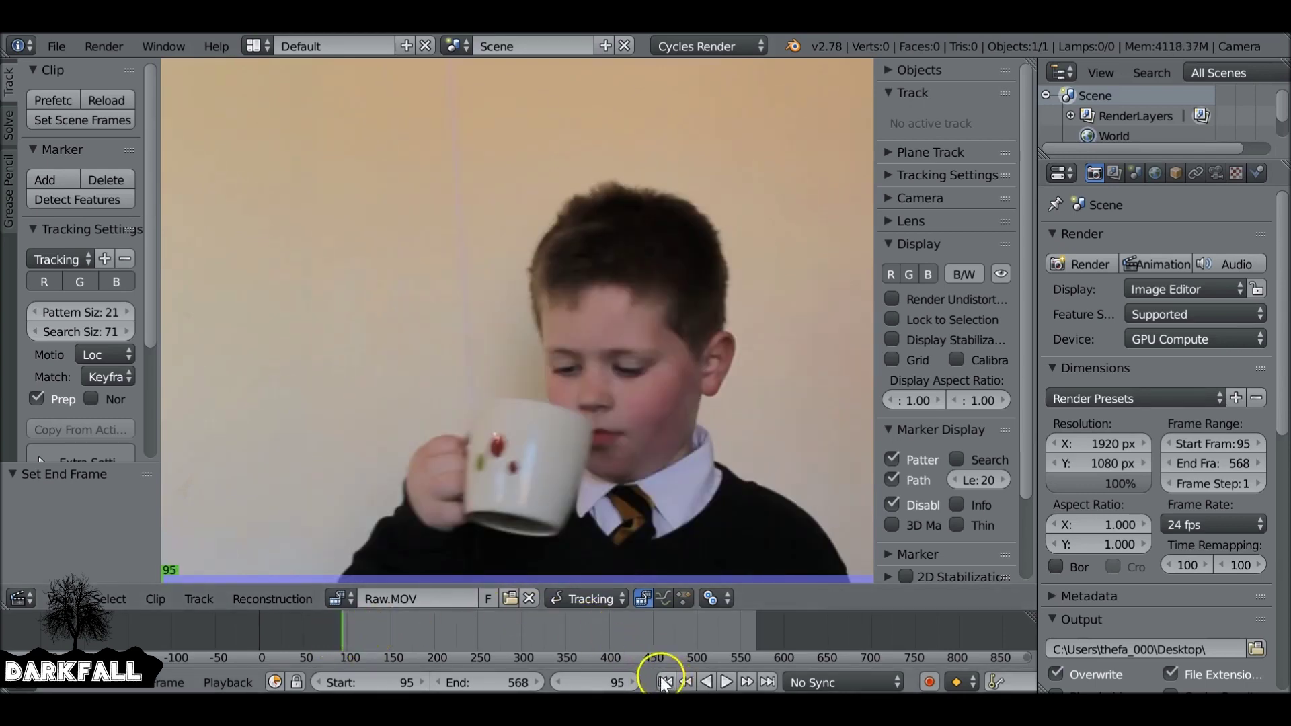
click(579, 600)
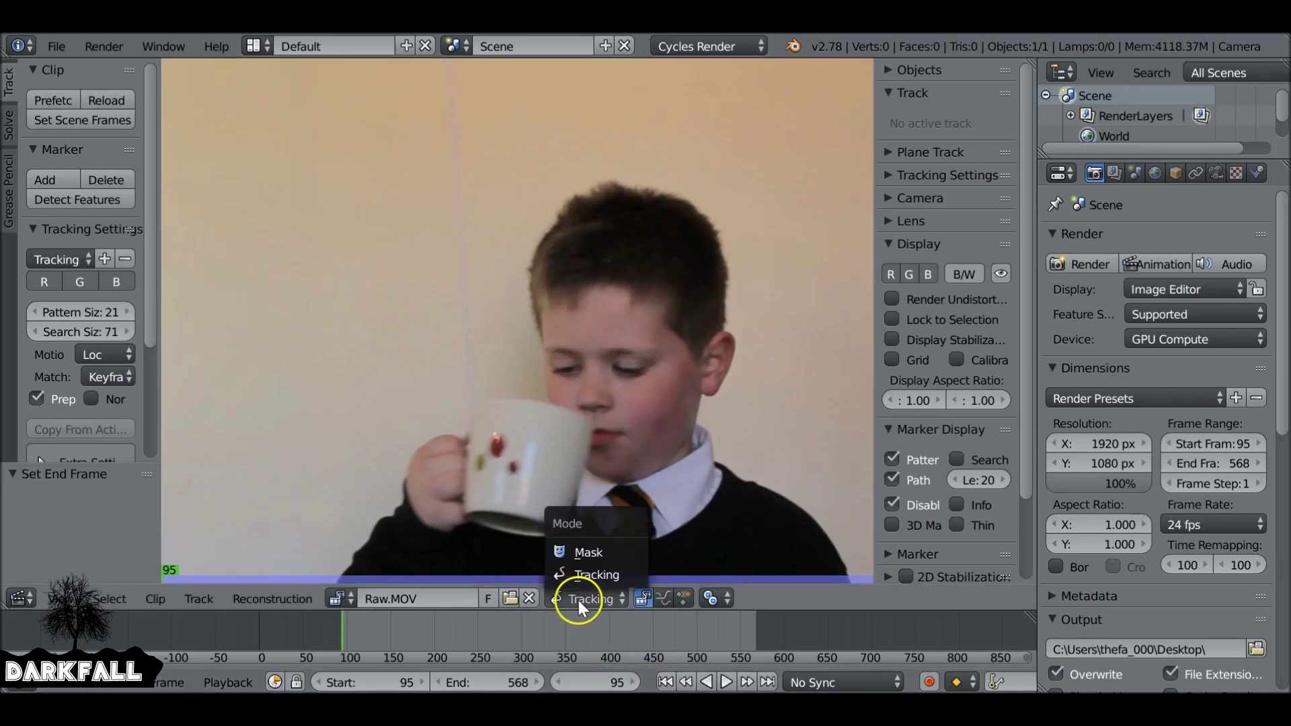
- Switch the clip editor to Mask mode and create a new mask named 'Wire Removal'
click(585, 553)
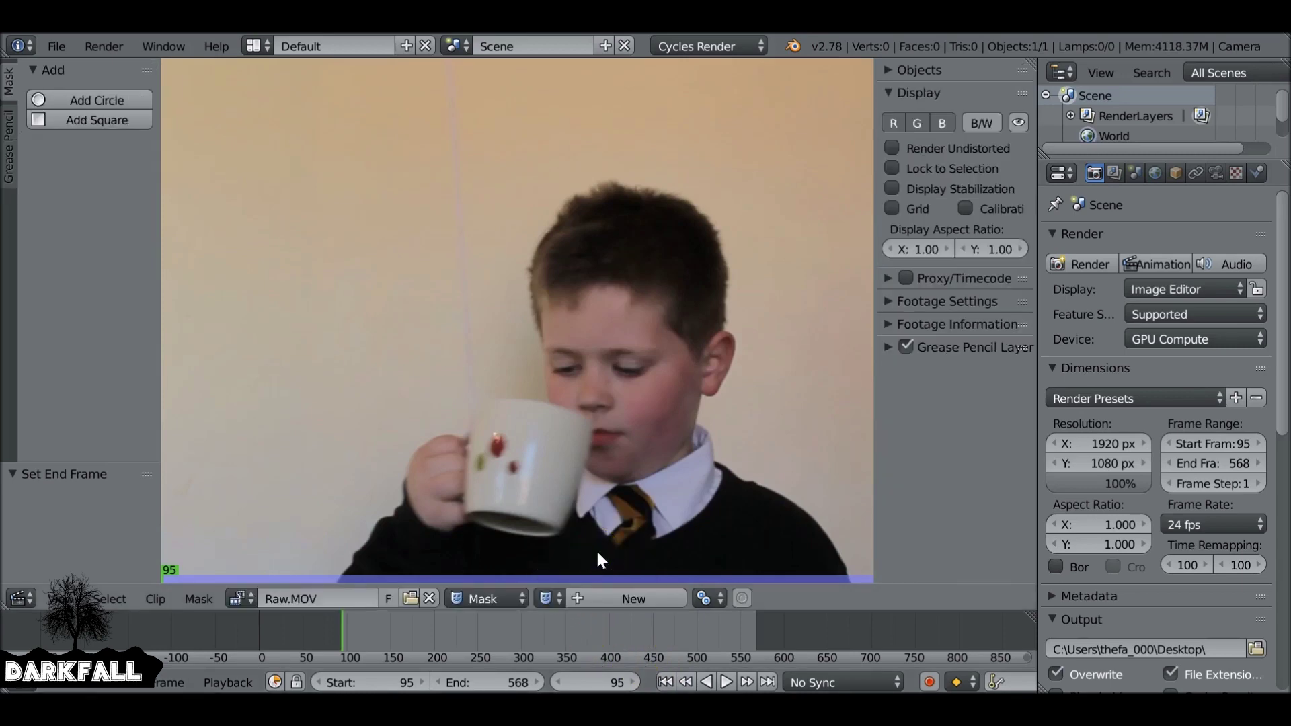
click(628, 599)
click(628, 600)
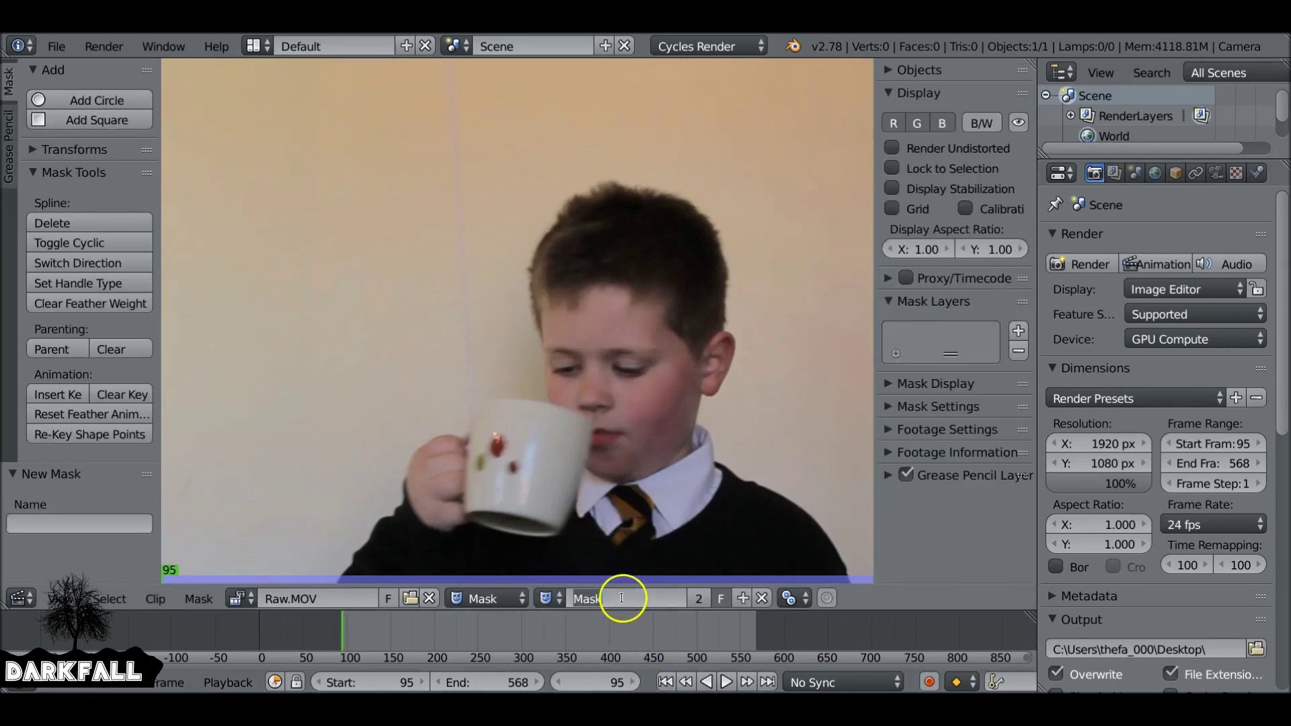
text(Wire Removal)
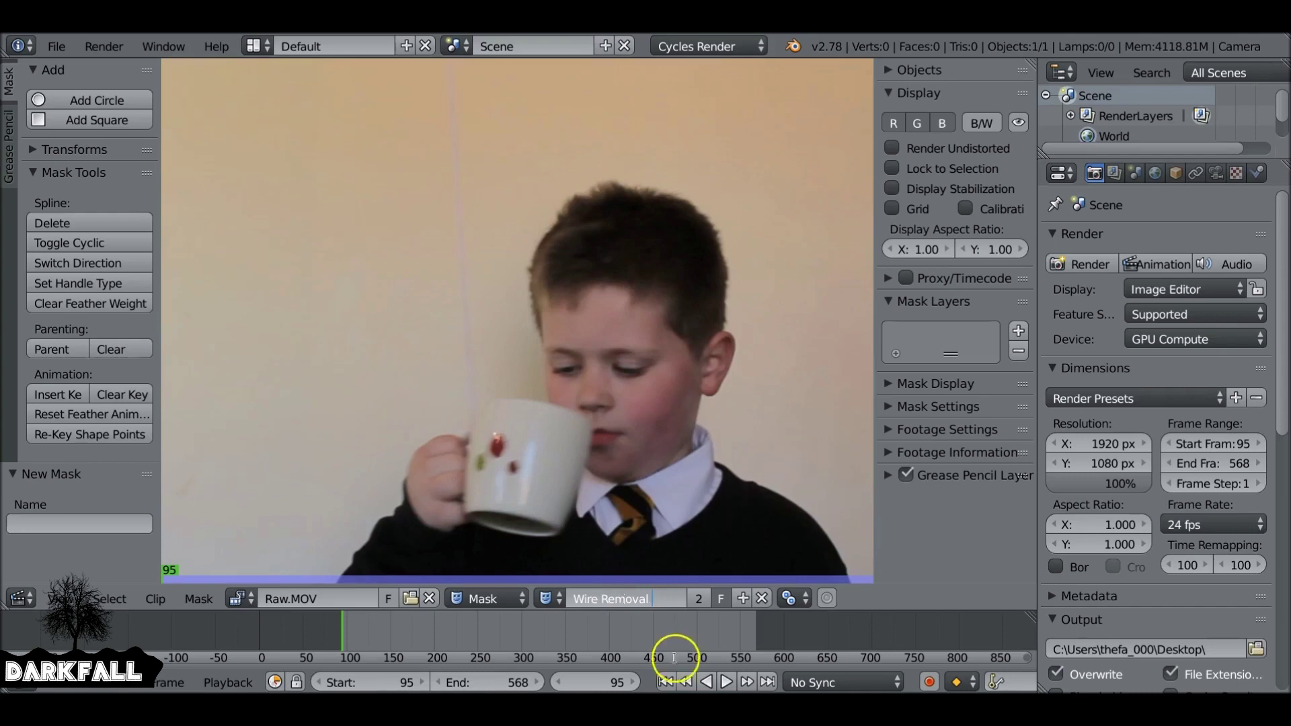
key(Return)
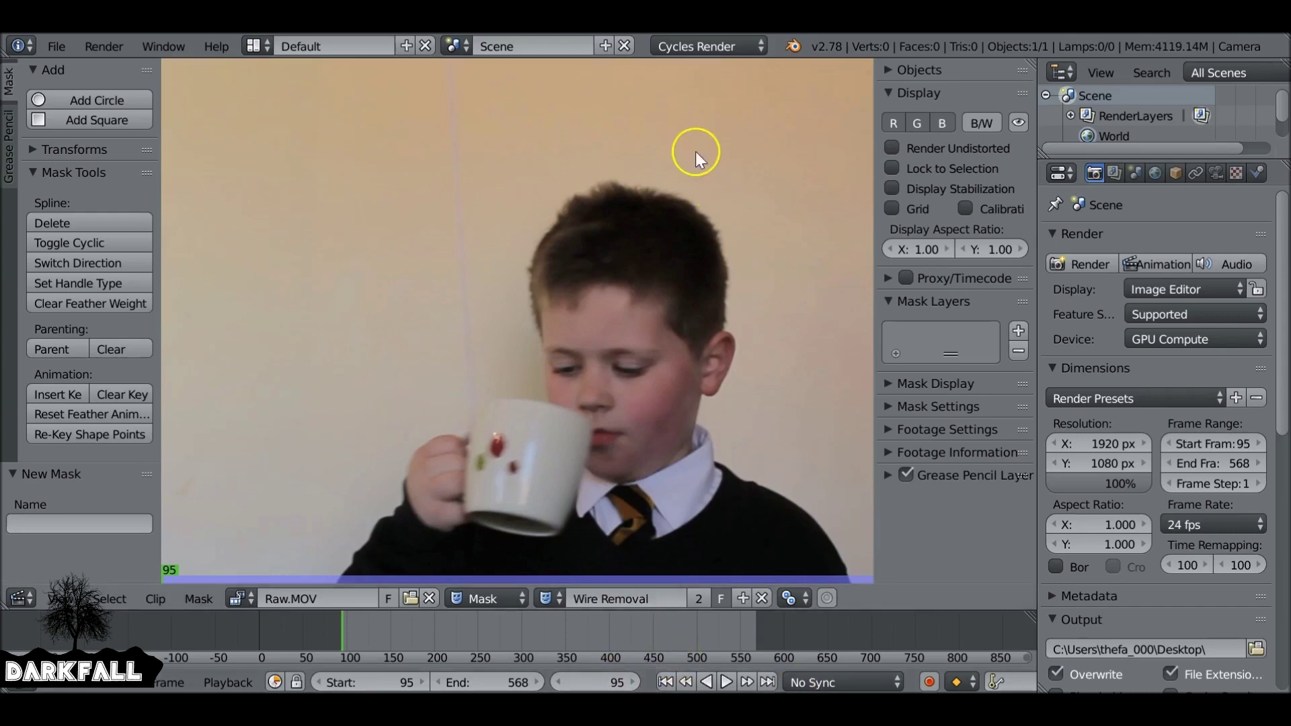
- Zoom in and place two joined mask points just above the mug
scroll(583, 400, down, 2)
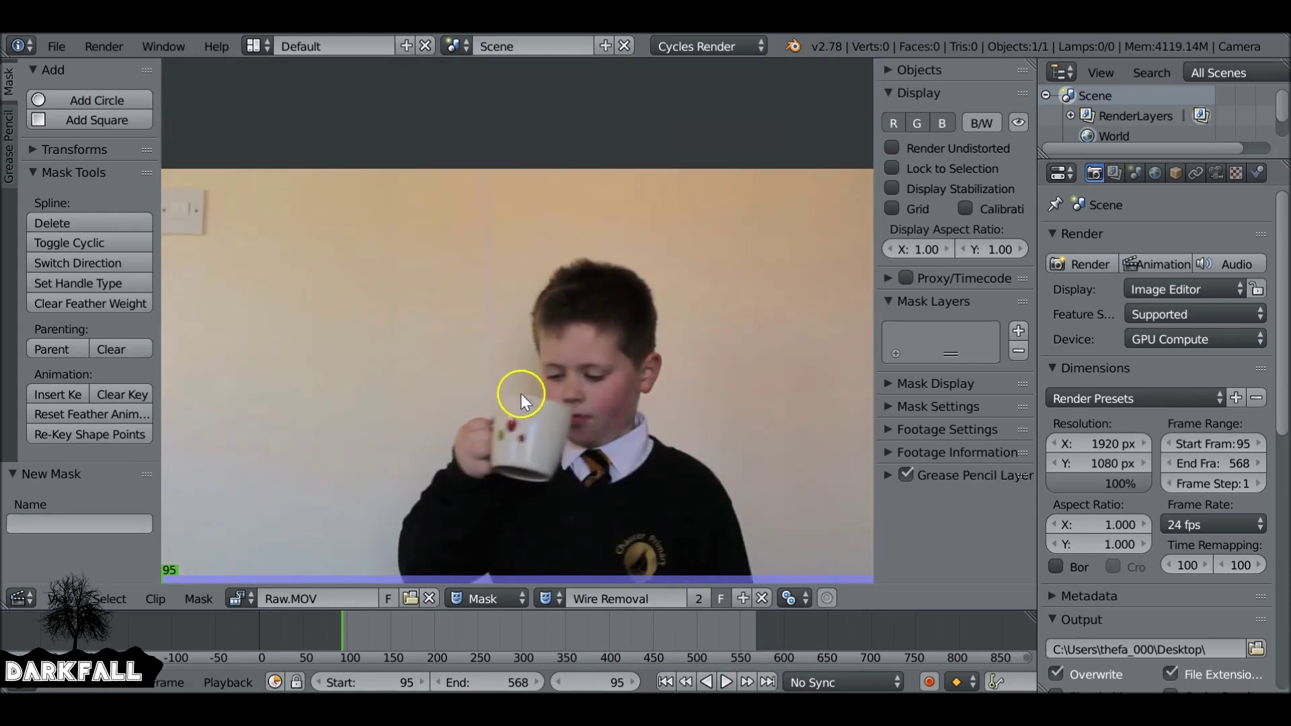
scroll(521, 394, up, 3)
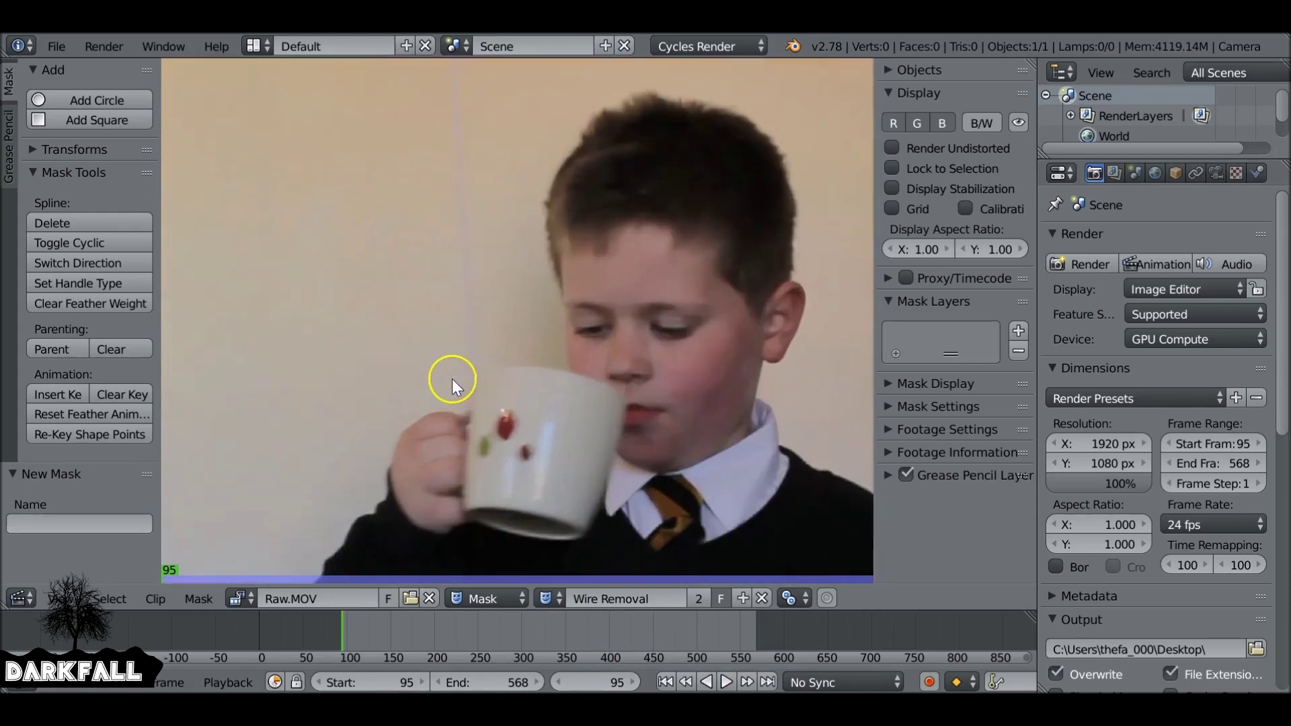
scroll(462, 377, up, 2)
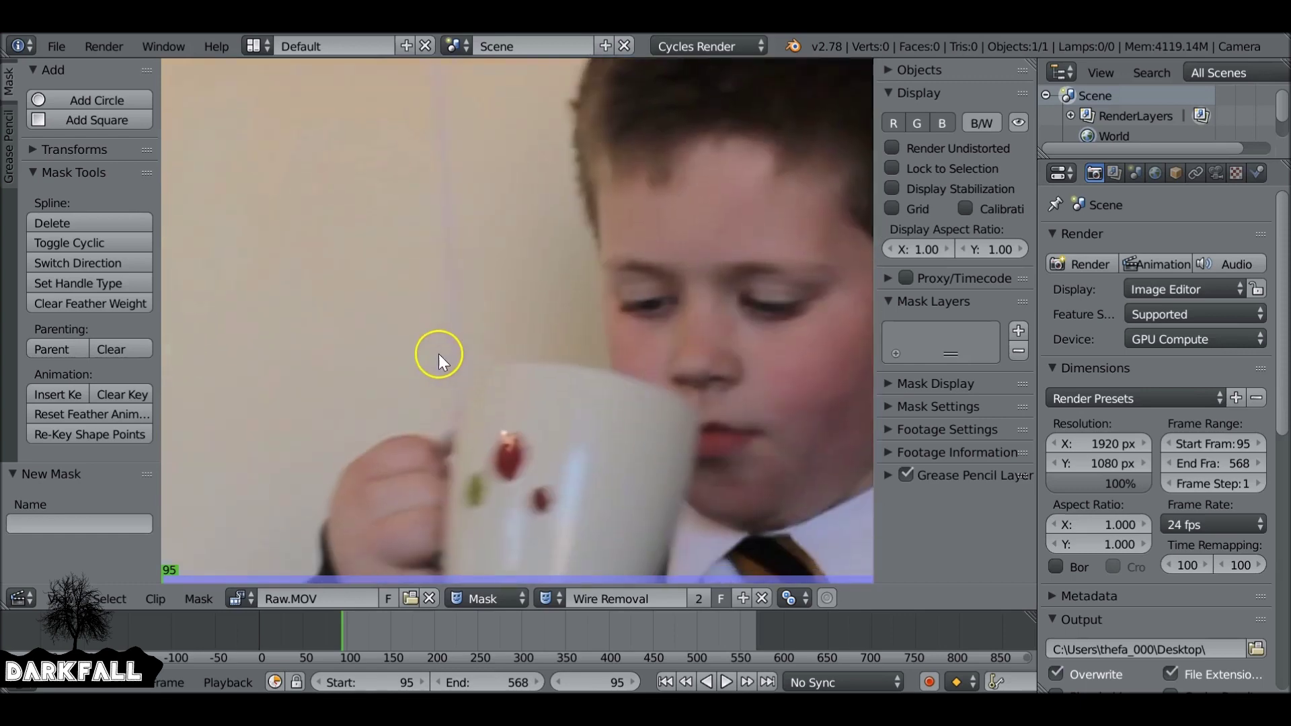
ctrl+click(424, 356)
ctrl+click(486, 346)
scroll(495, 312, down, 2)
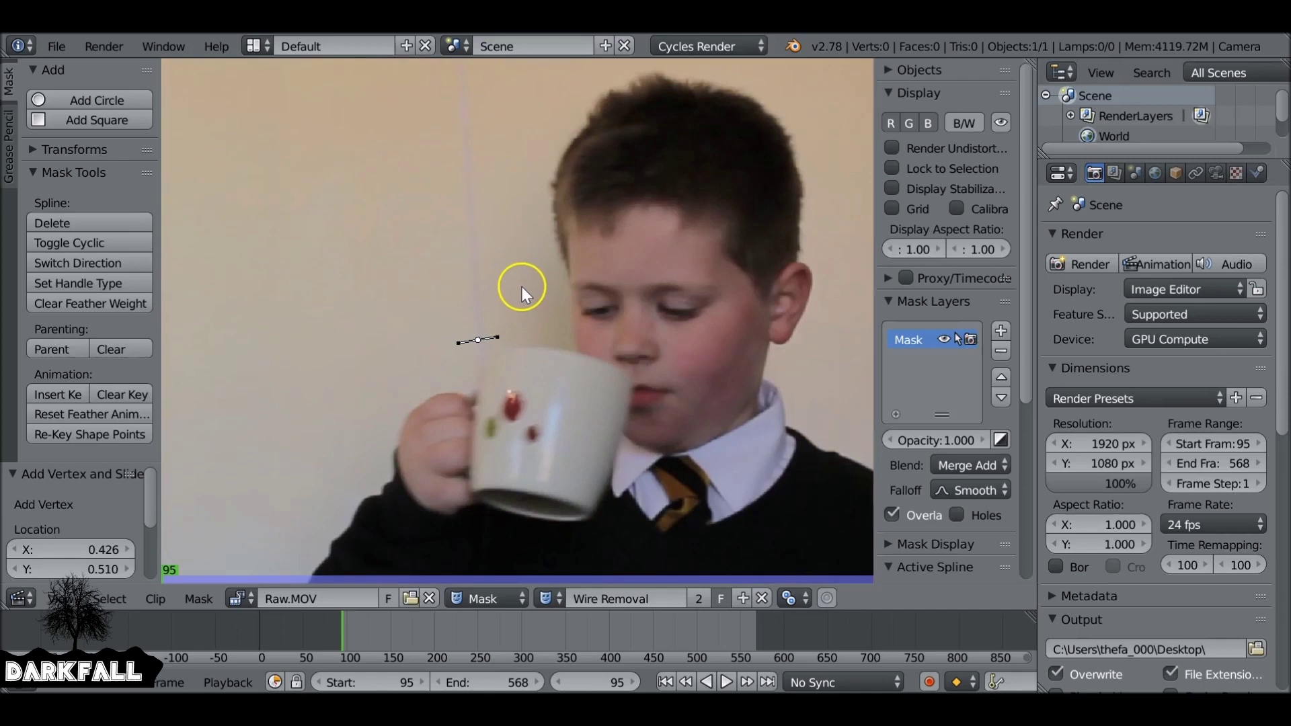
- Add mask points along the wire, above the frame and near the mug, then close the spline
ctrl+click(512, 291)
scroll(510, 262, down, 3)
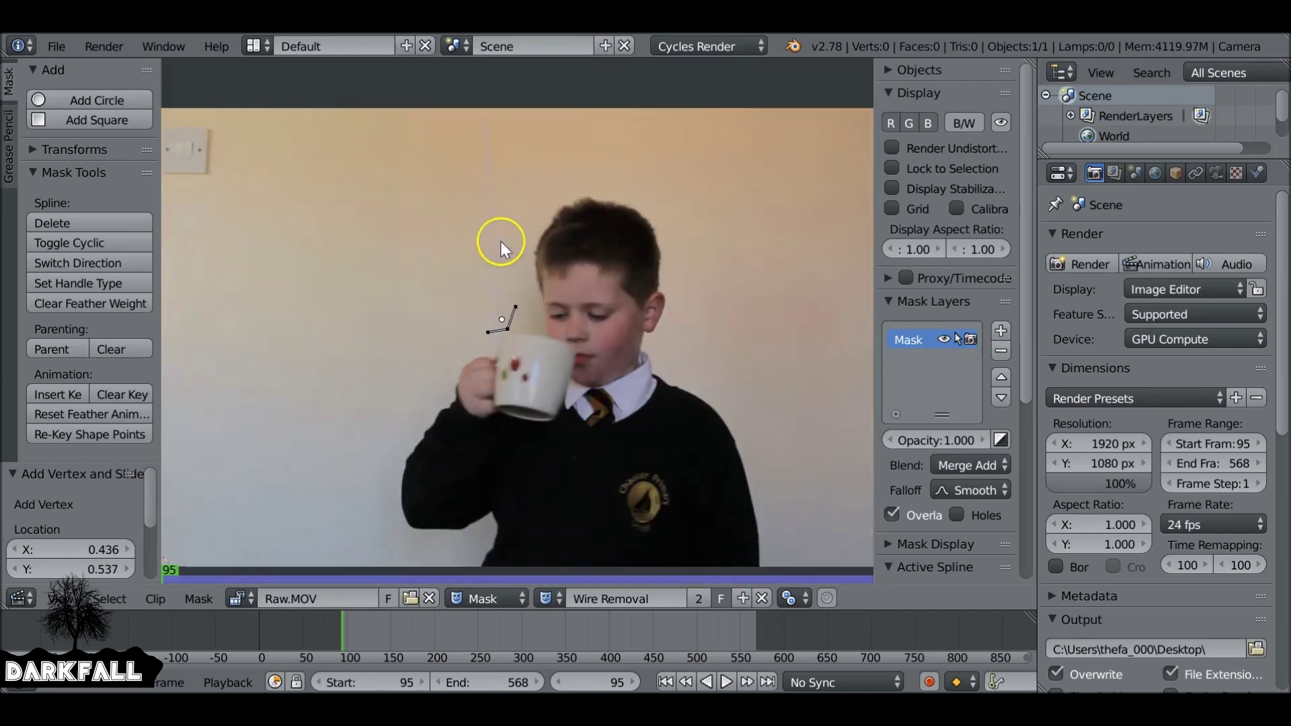
middle_drag(510, 207, 527, 293)
scroll(528, 147, down, 1)
ctrl+click(523, 129)
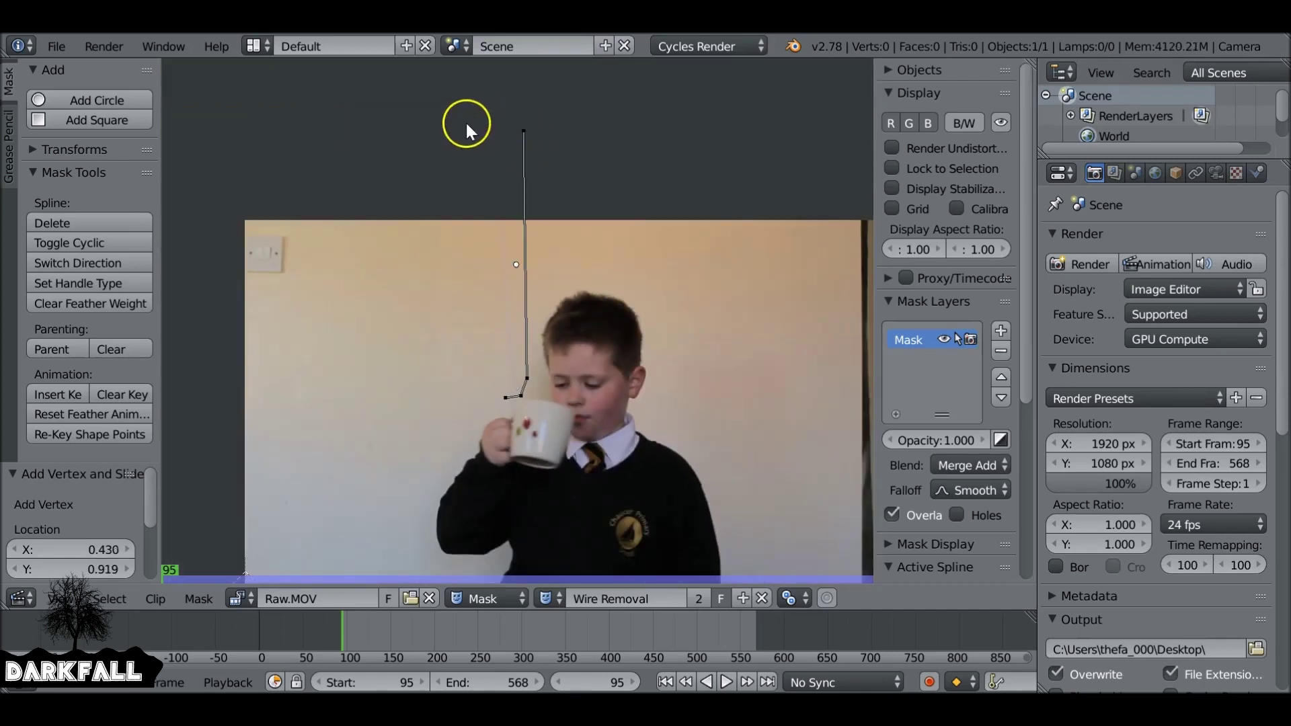
ctrl+click(455, 126)
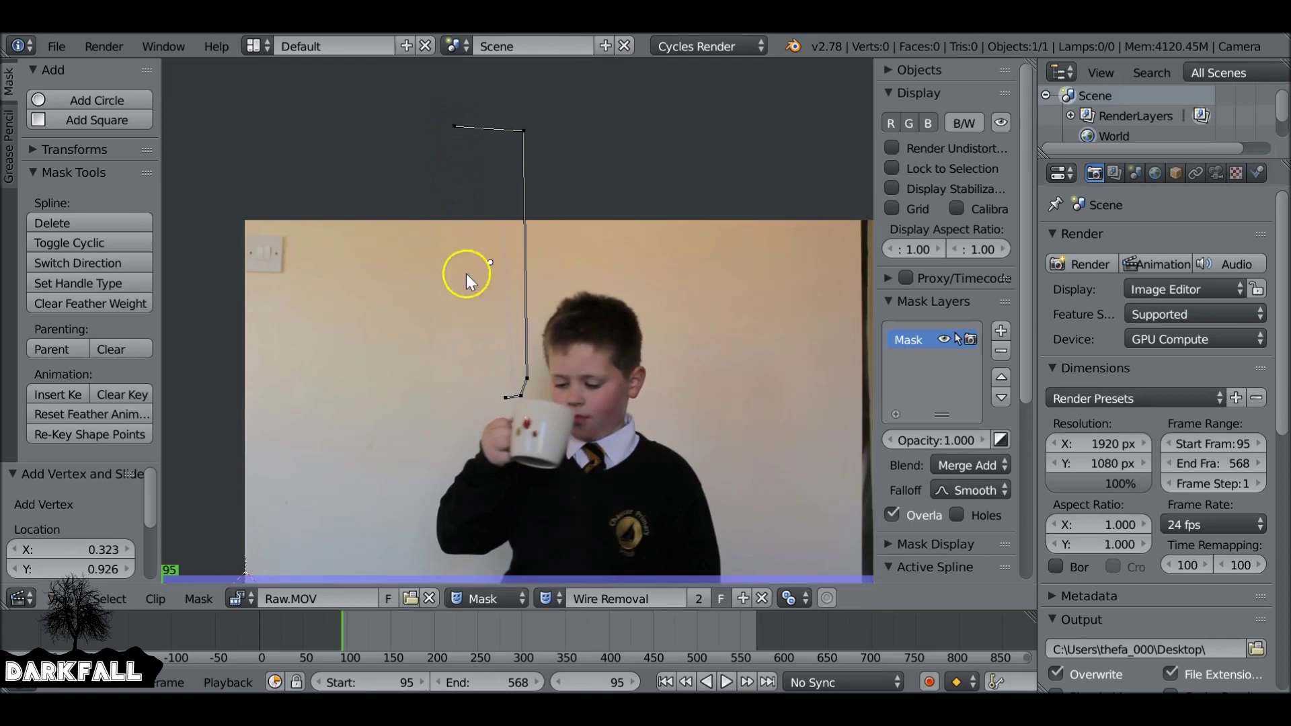
ctrl+click(488, 377)
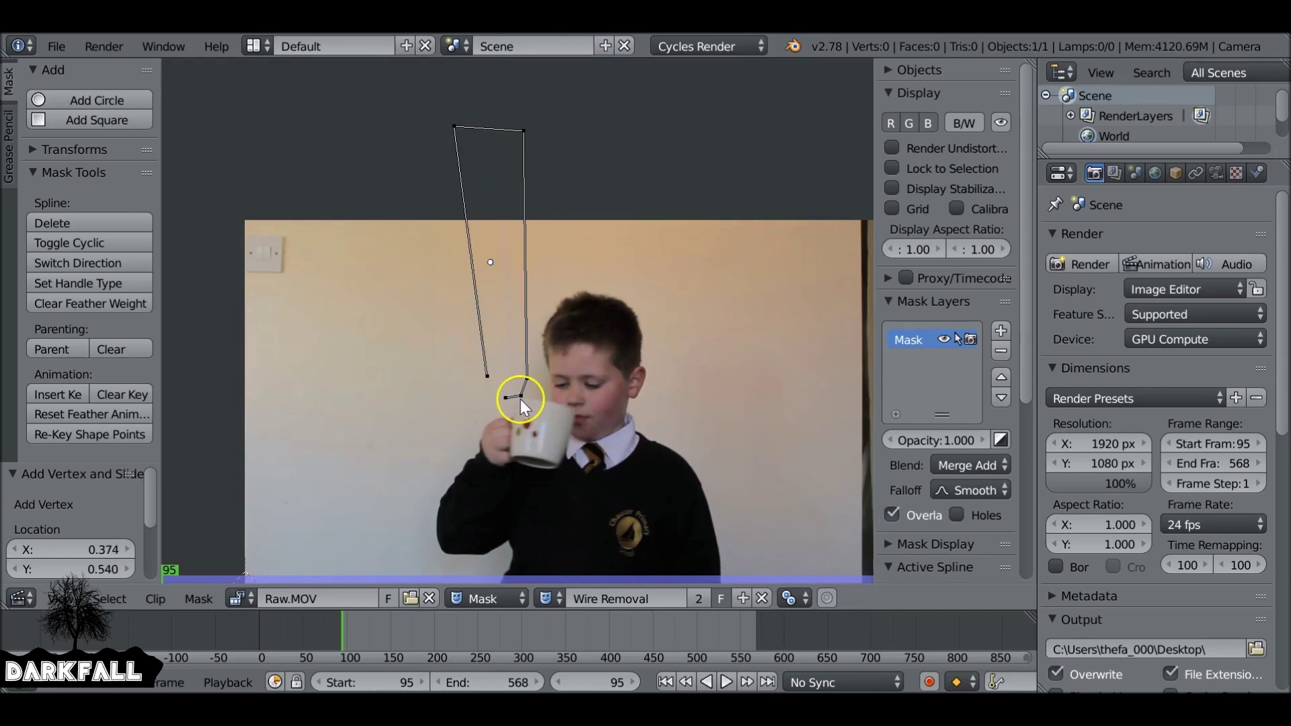
key(alt+c)
- Slide the lower and right mask points to hug the wire, then hide both side panels
scroll(520, 402, up, 4)
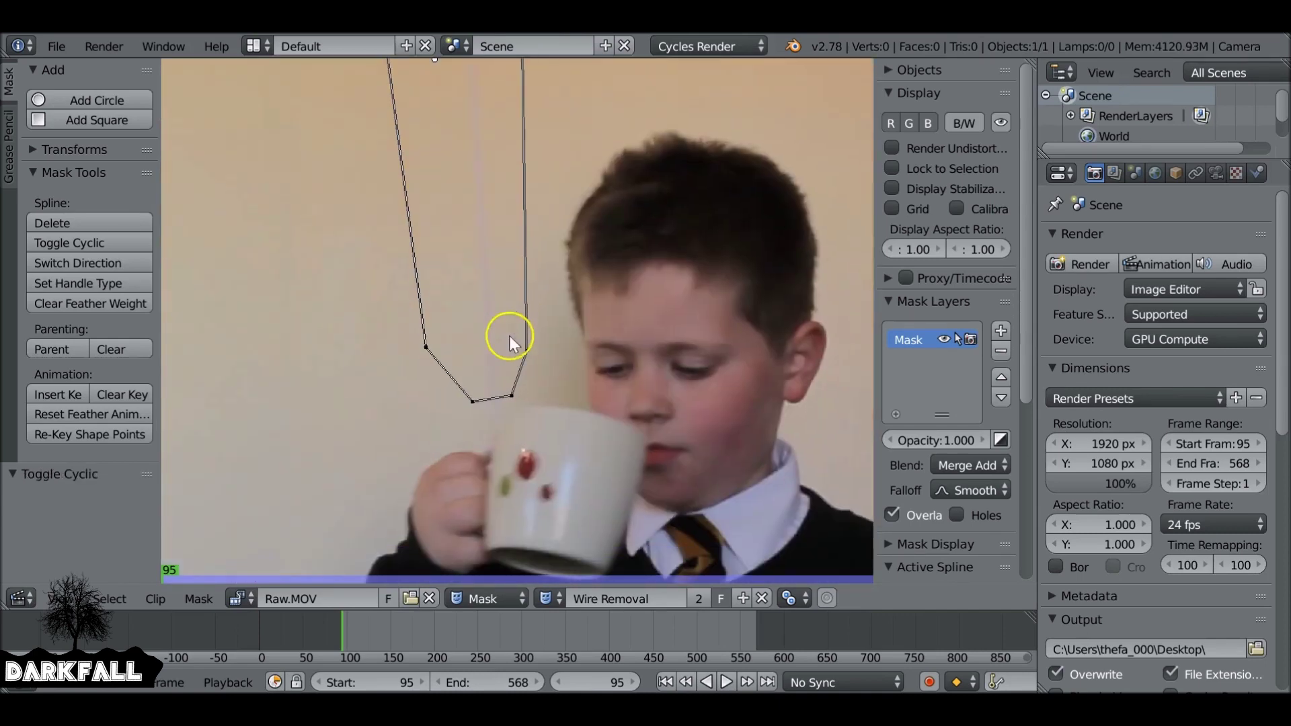
scroll(495, 389, up, 3)
drag(430, 393, 425, 371)
drag(507, 381, 503, 363)
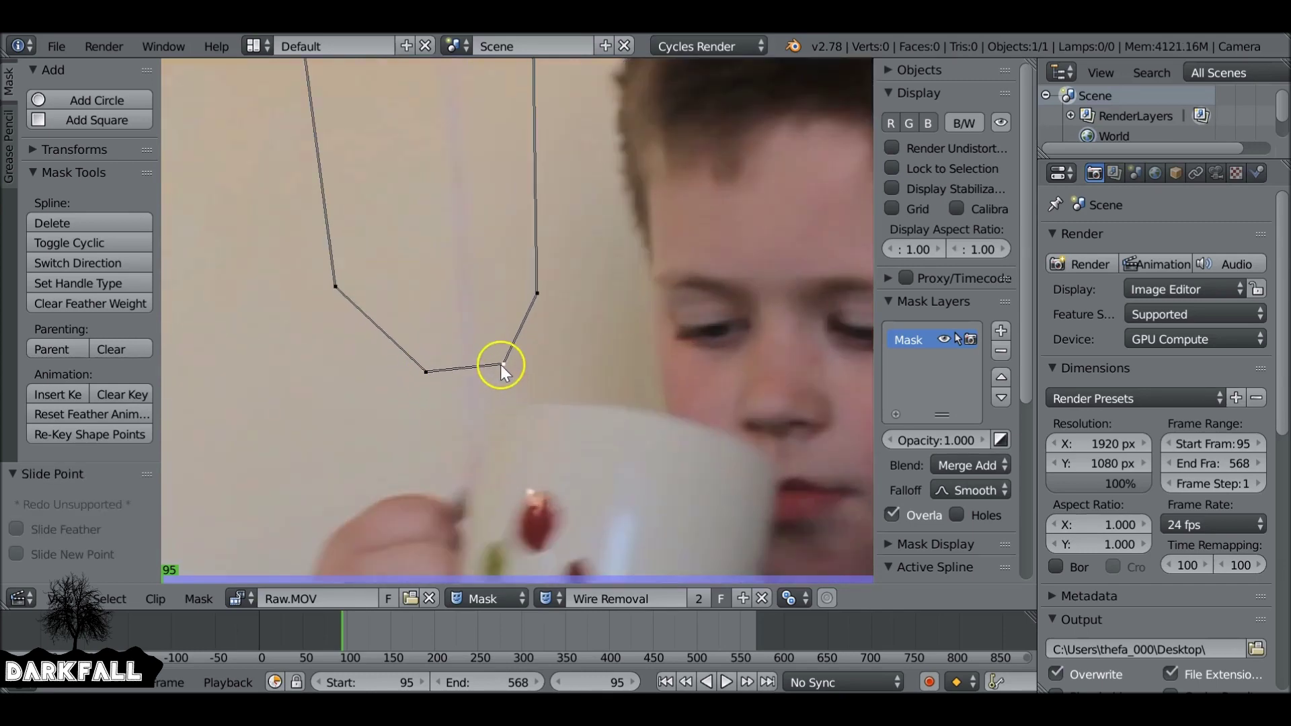
drag(536, 296, 543, 270)
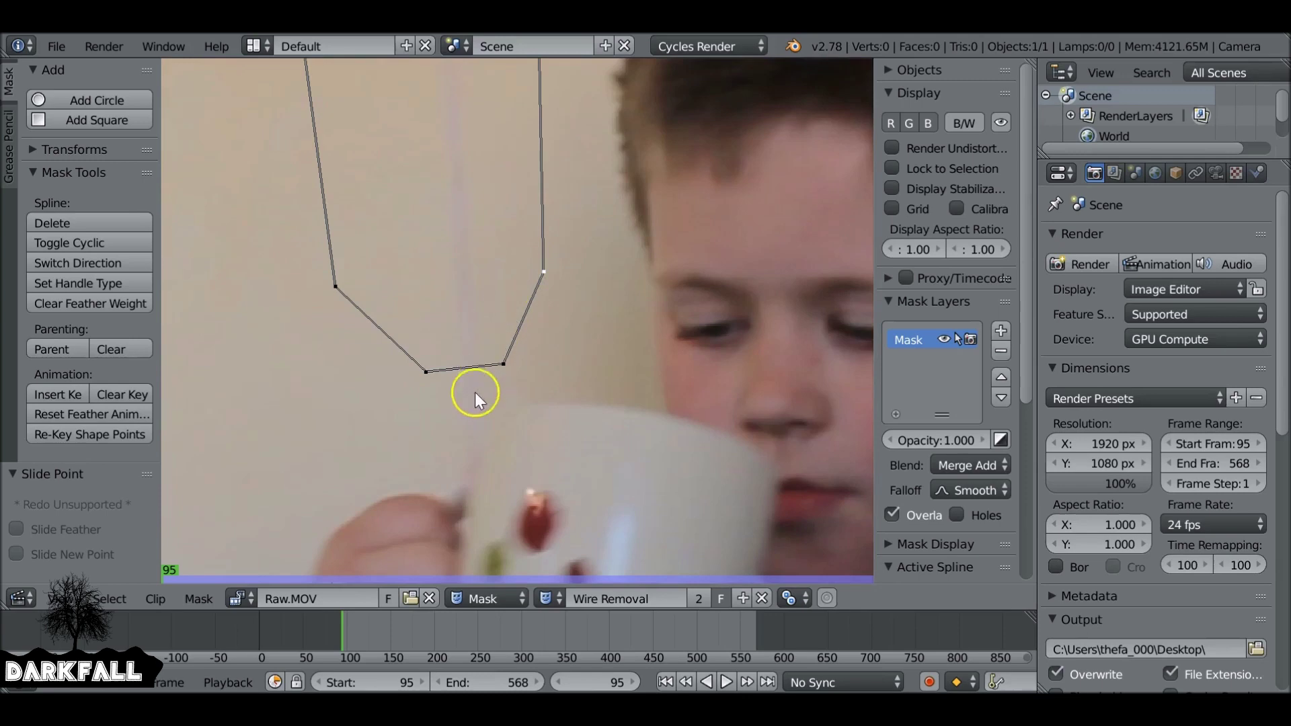
scroll(489, 415, down, 3)
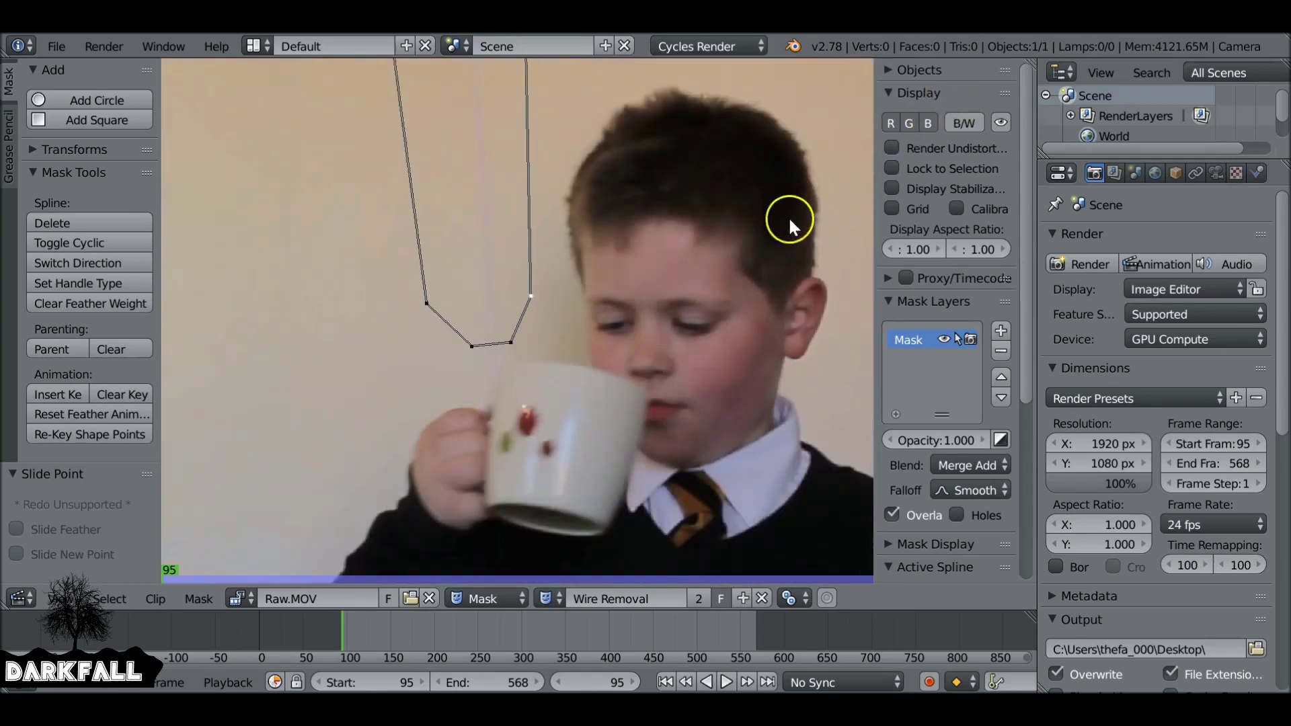
key(n)
key(t)
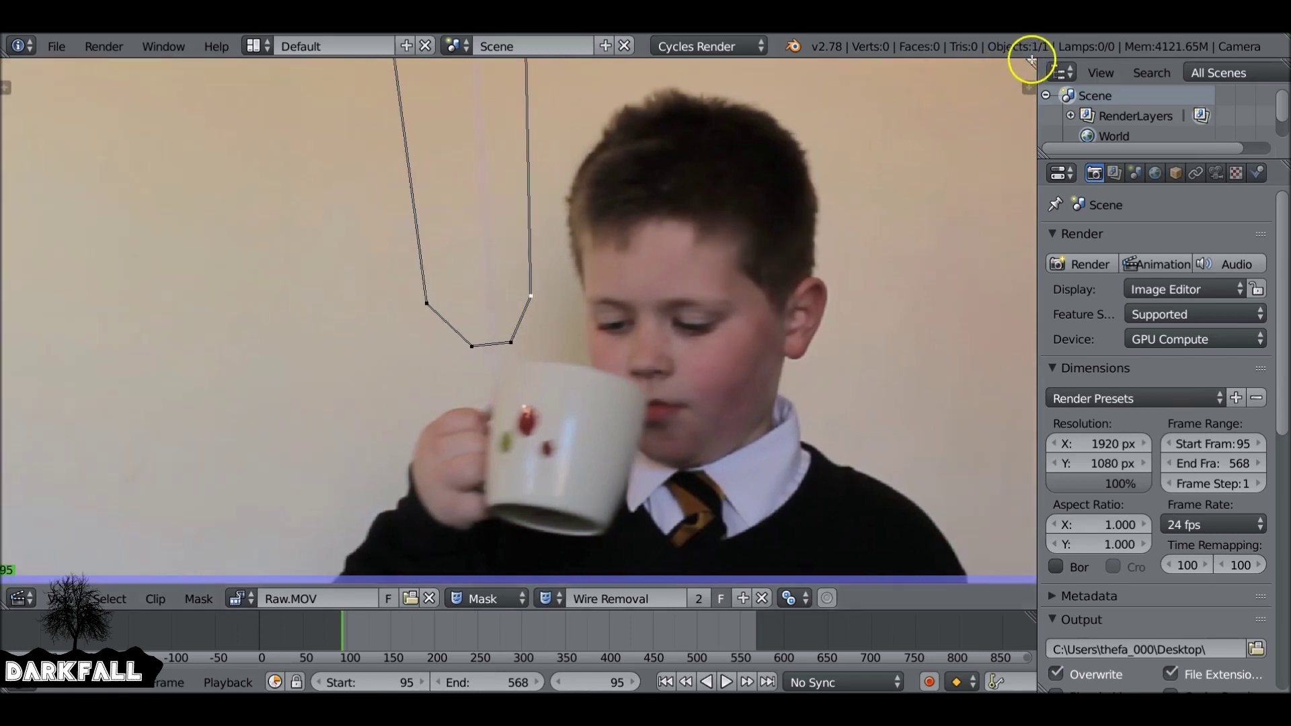
- Split off a Node Editor beside the clip showing compositing nodes with Backdrop enabled
drag(1031, 62, 508, 283)
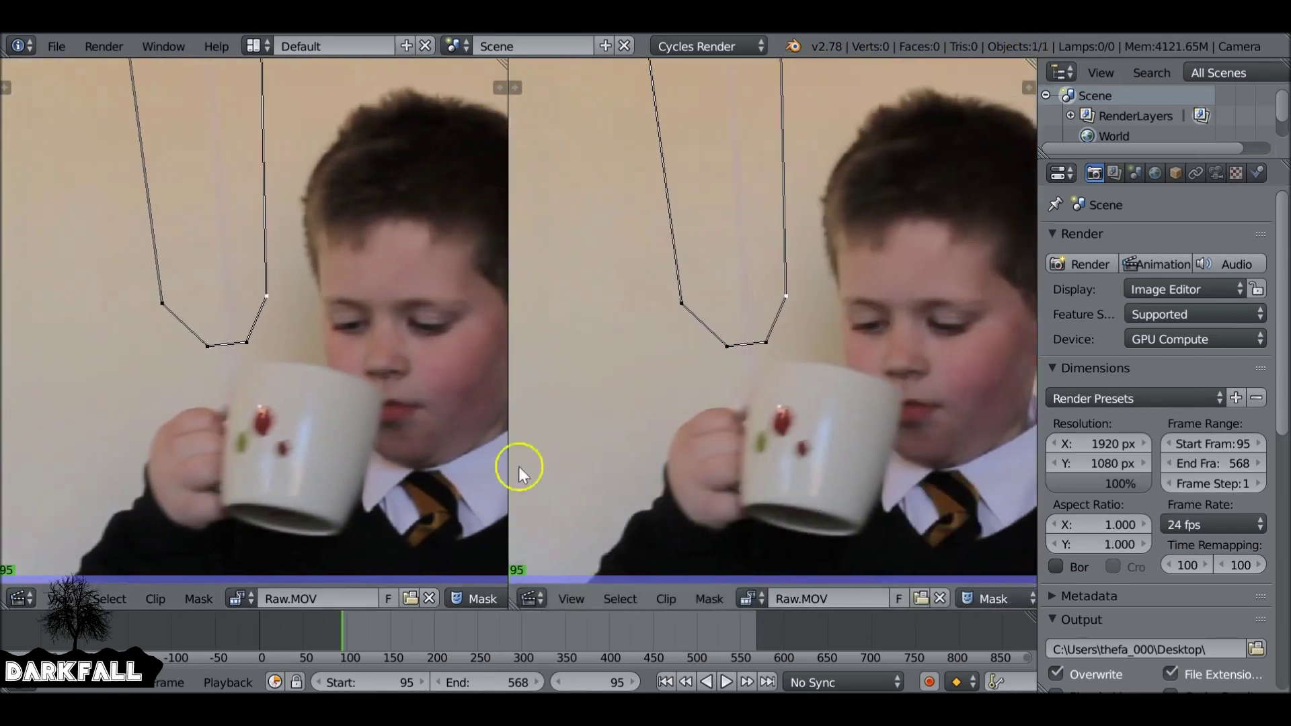
click(519, 595)
click(579, 357)
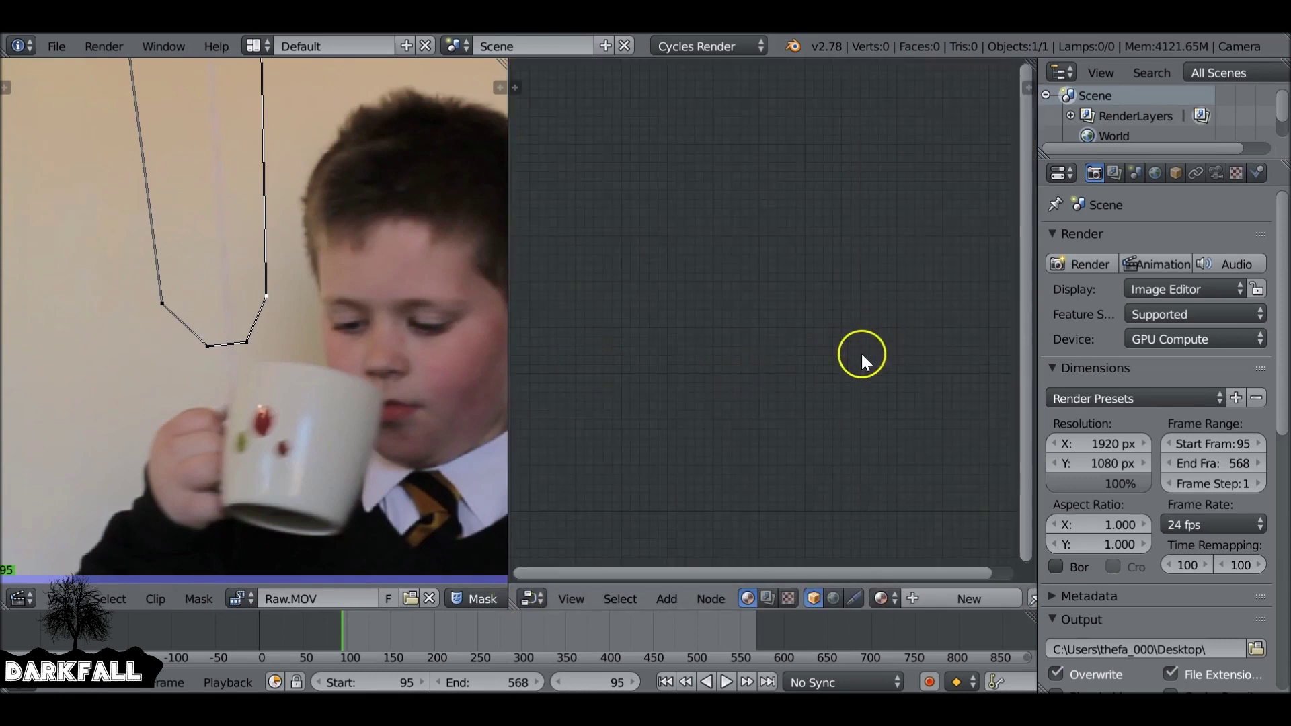
click(767, 596)
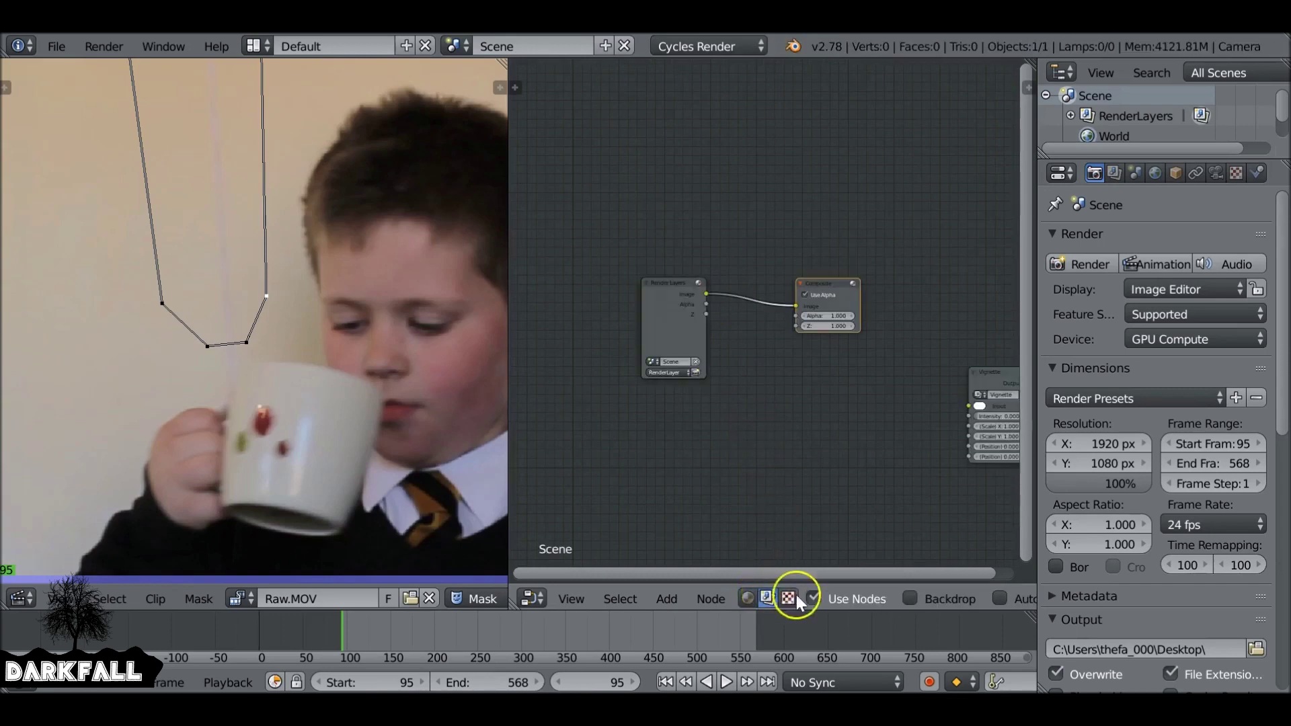
click(932, 599)
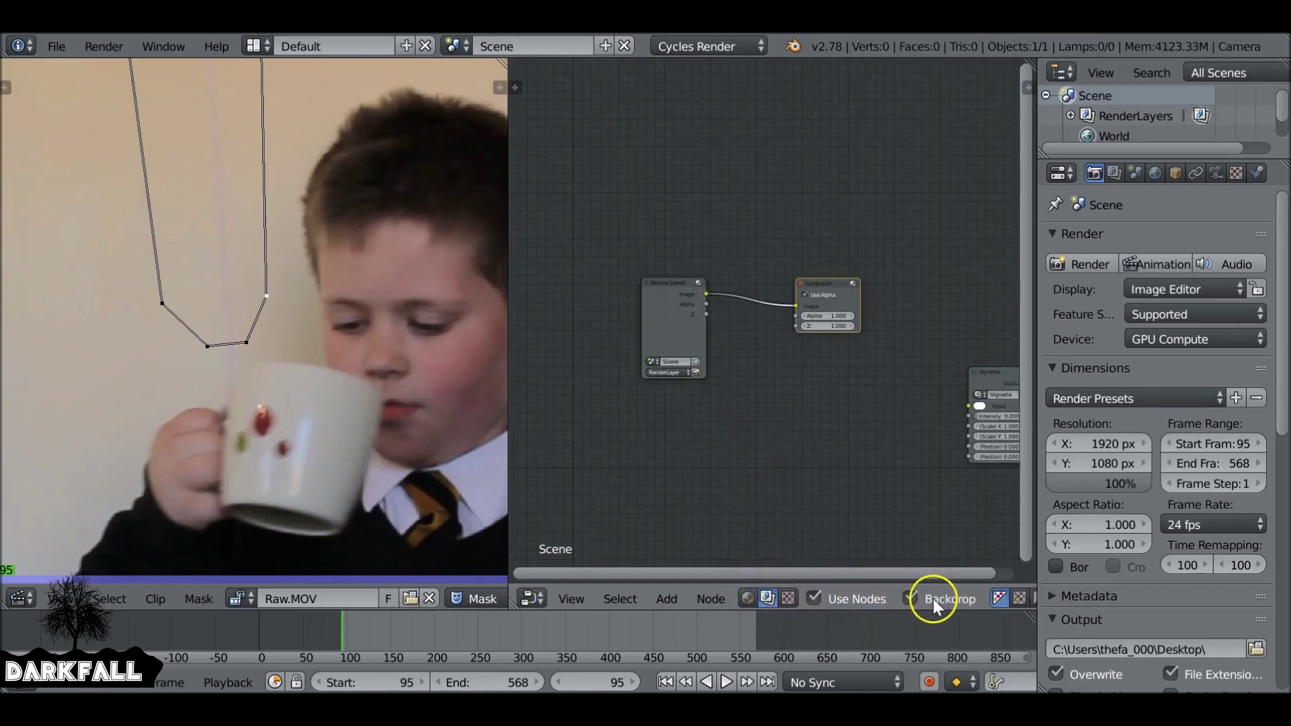
- Delete the Render Layers node and add a Movie Clip input node
drag(987, 374, 731, 372)
drag(836, 285, 953, 220)
mouse_move(664, 297)
mouse_down()
mouse_move(641, 262)
mouse_move(651, 281)
mouse_up()
key(x)
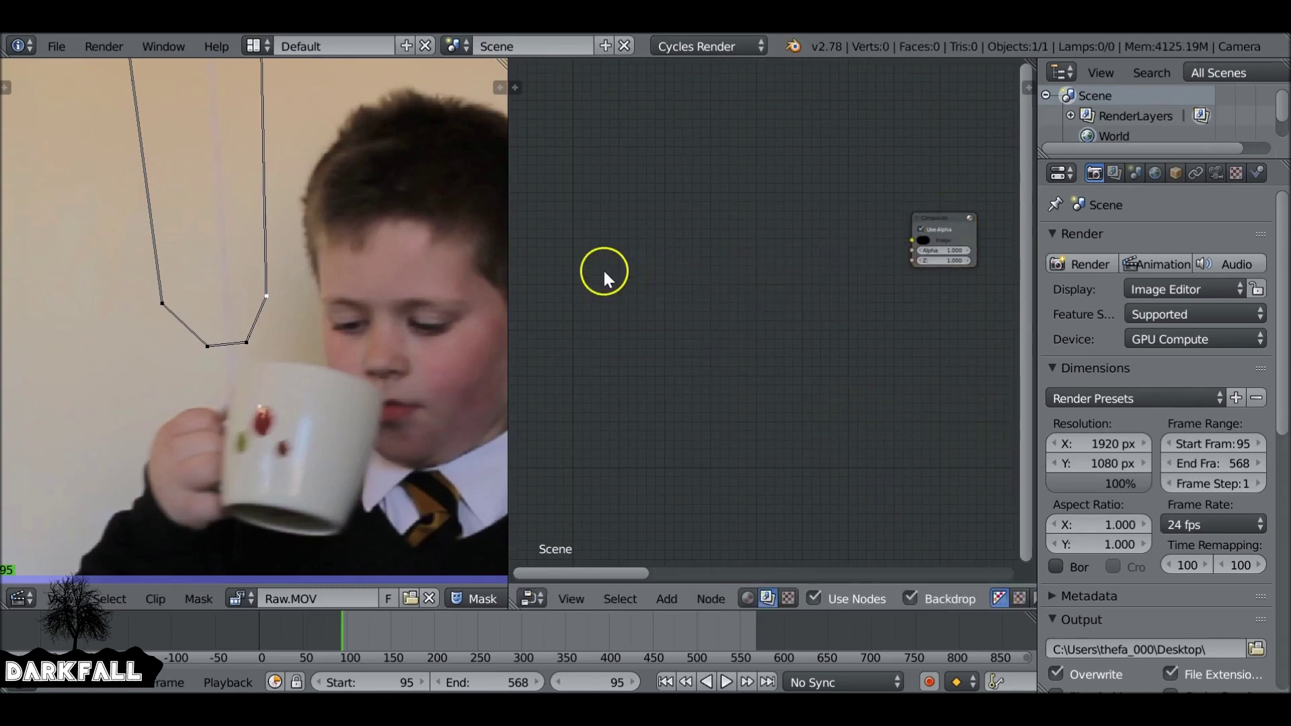
key(shift+a)
mouse_move(567, 233)
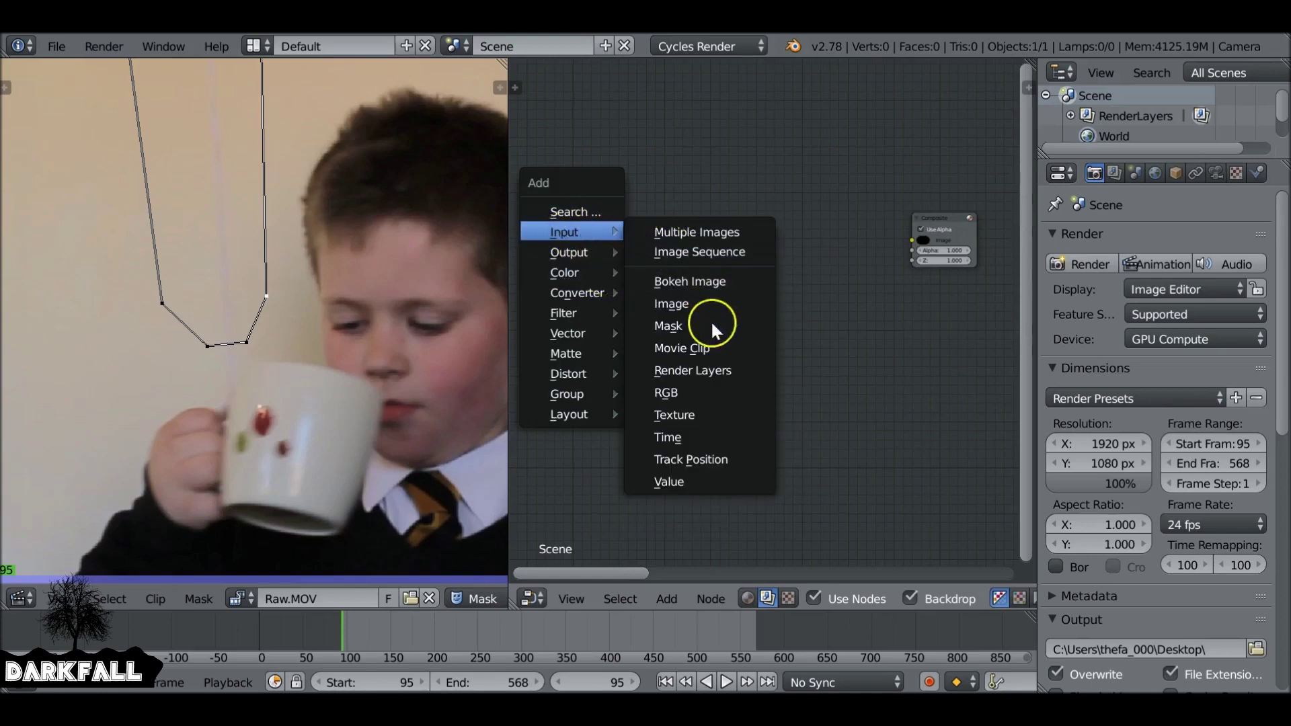
click(682, 348)
click(643, 281)
- Load the Raw.MOV footage into the Movie Clip node and link it to Composite and a Viewer
drag(506, 222, 122, 244)
scroll(572, 255, up, 1)
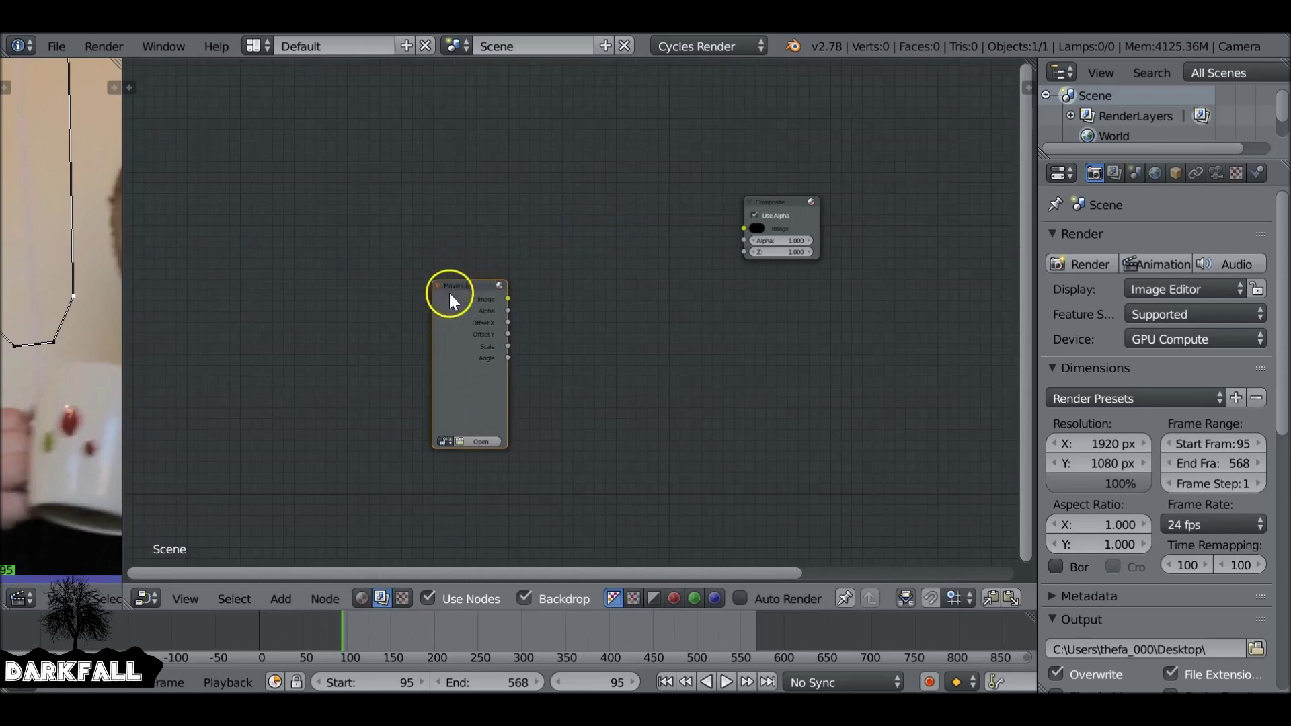
drag(446, 292, 304, 285)
click(272, 388)
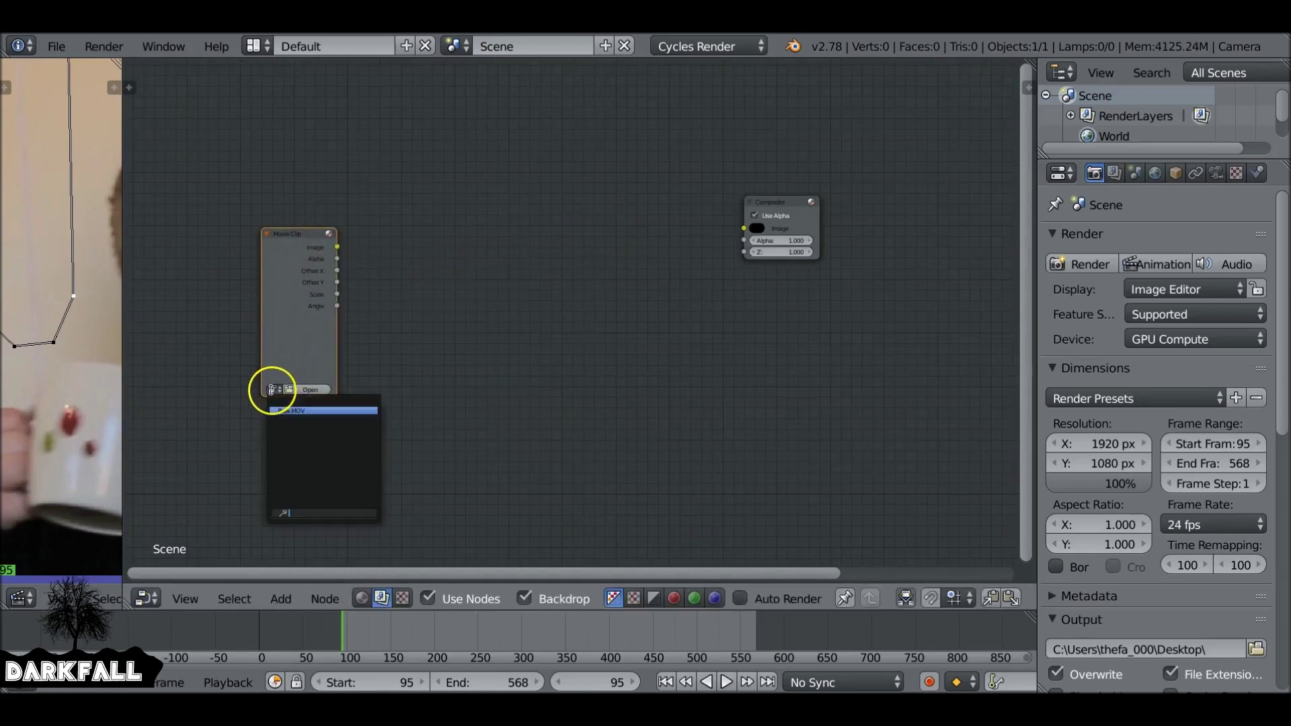
click(314, 413)
drag(337, 247, 745, 228)
ctrl+shift+click(300, 251)
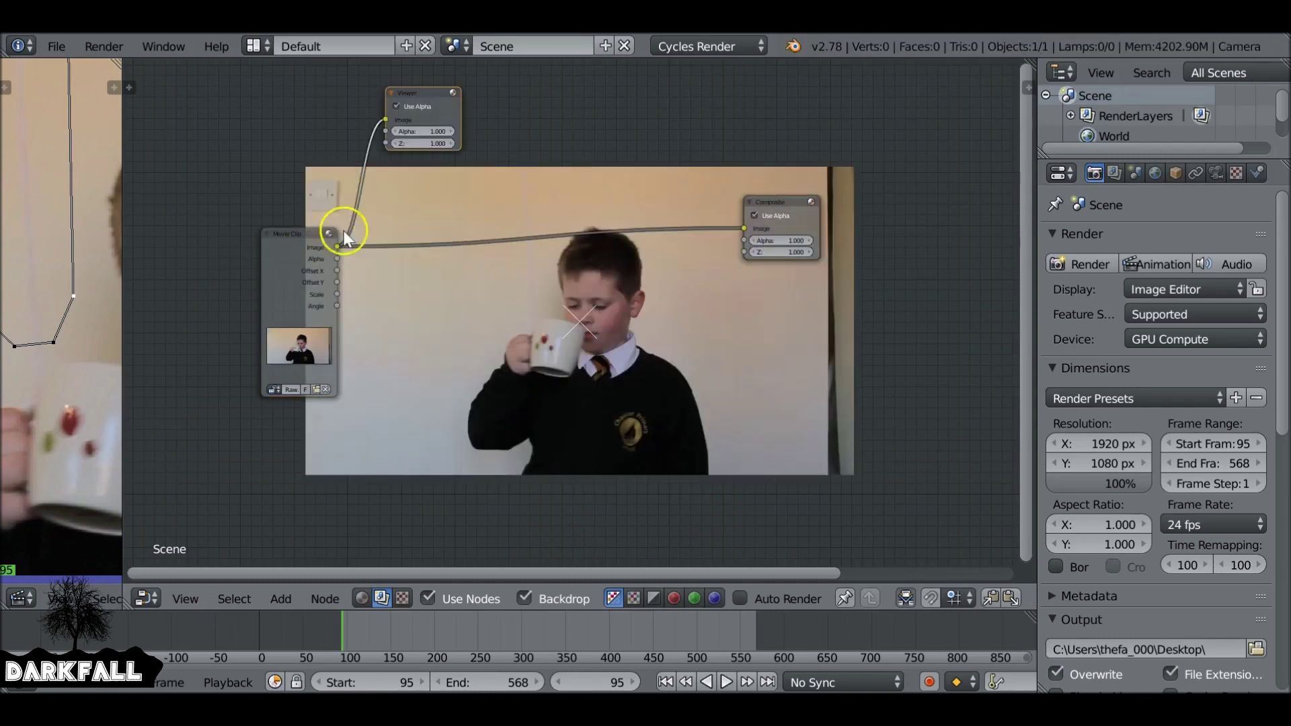
- Arrange the Viewer above the Composite node, jump to frame 164, and widen the clip view
drag(421, 90, 969, 102)
drag(786, 203, 980, 194)
drag(296, 256, 247, 181)
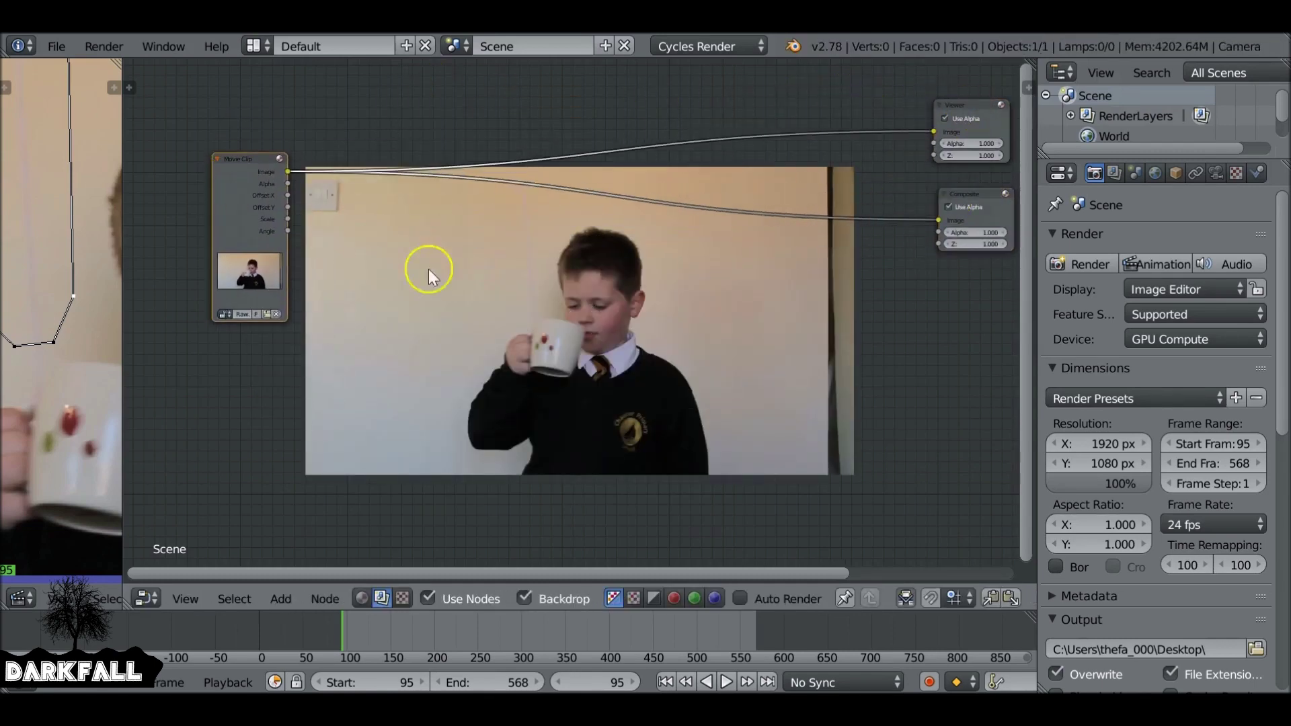
middle_drag(521, 294, 524, 256)
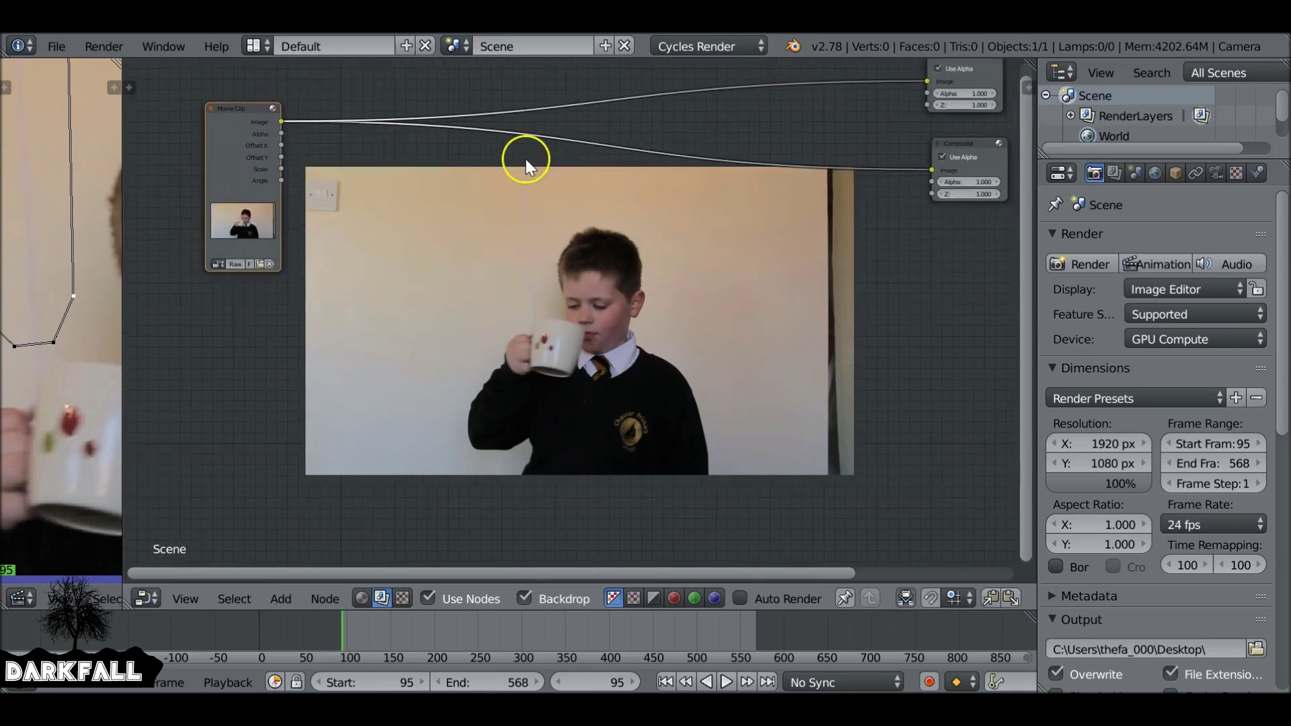
drag(370, 638, 403, 626)
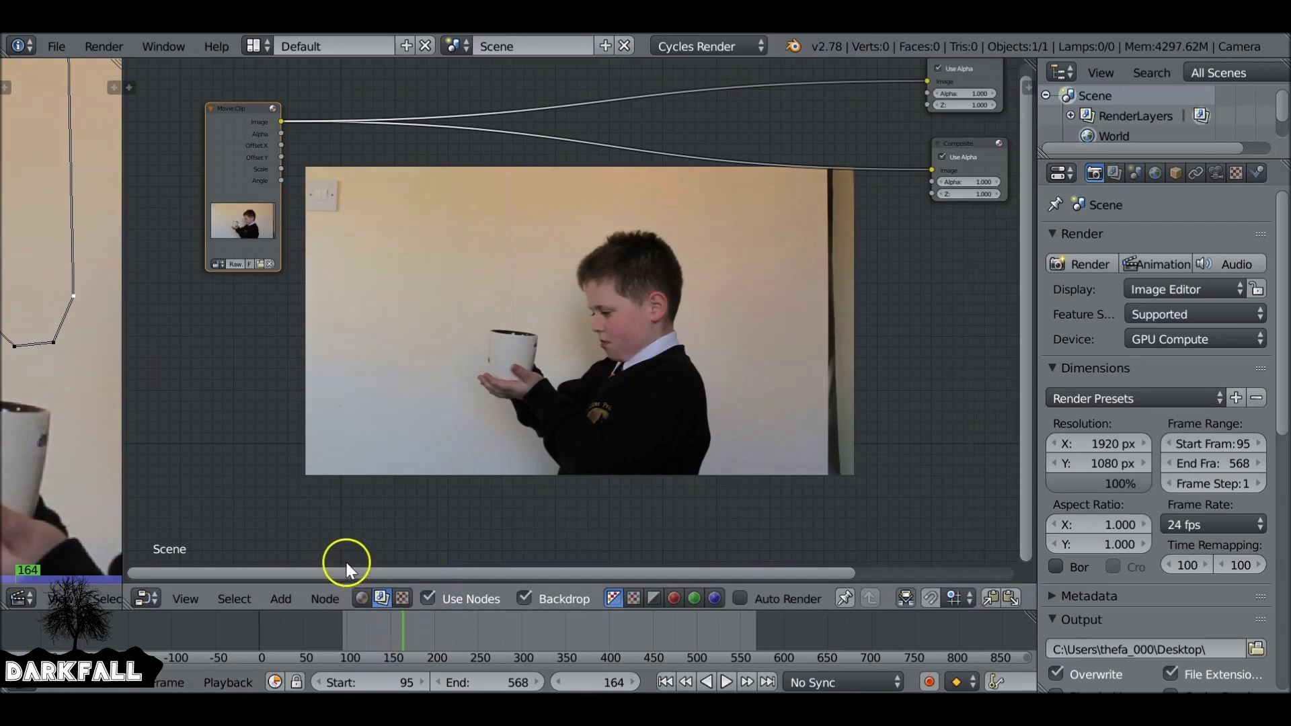
drag(121, 462, 611, 438)
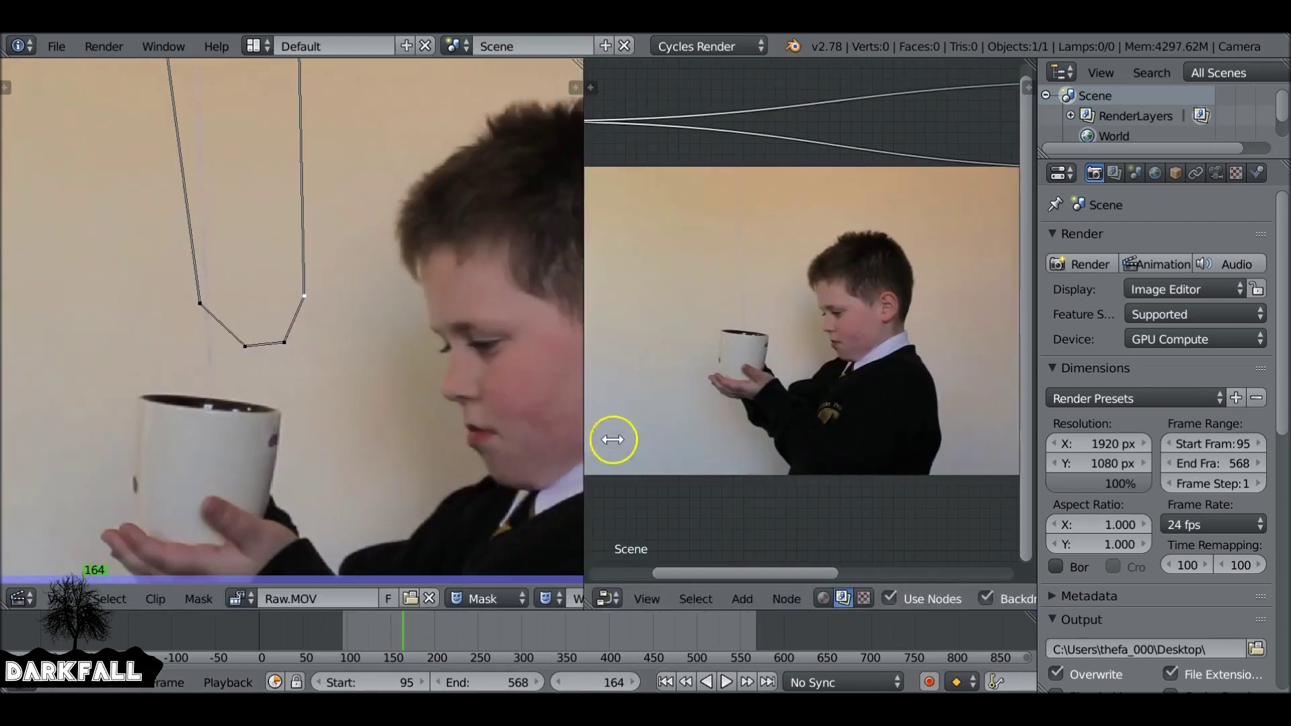
- Scrub and play the clip through frame 331 to check the backdrop, then return to frame 95
key(f)
scroll(251, 373, down, 1)
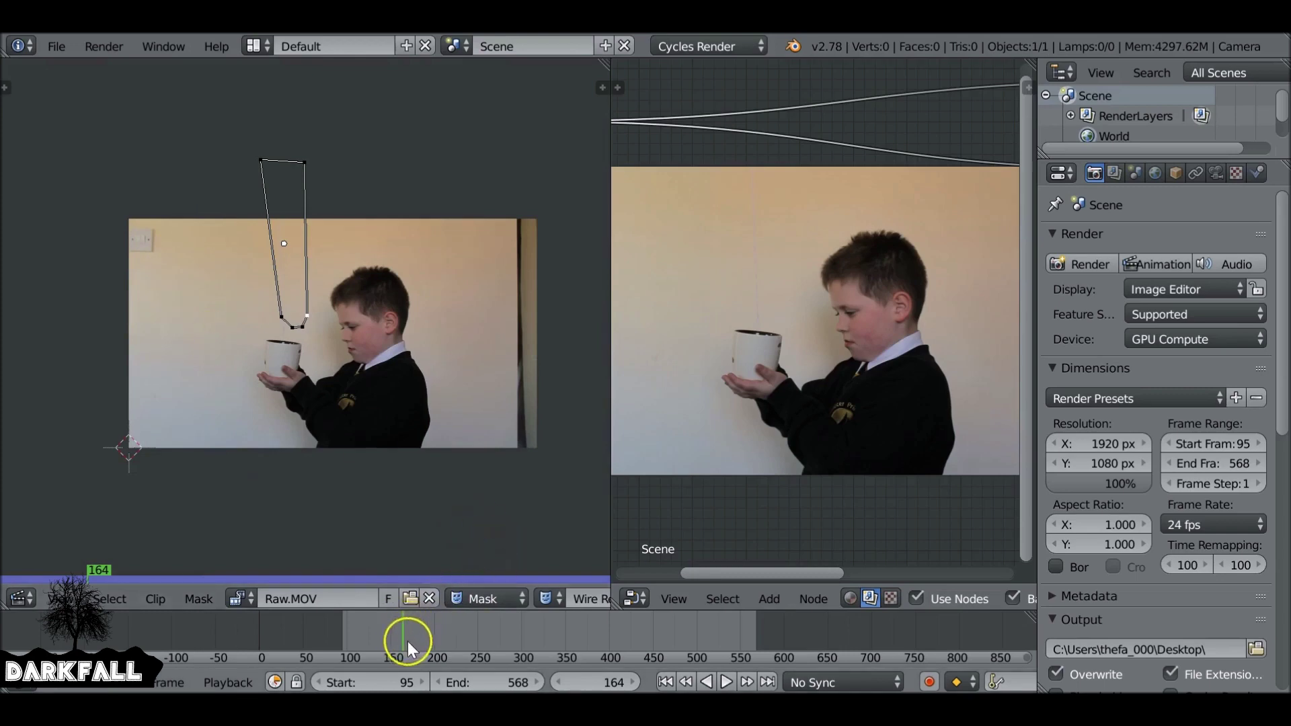
drag(407, 642, 583, 627)
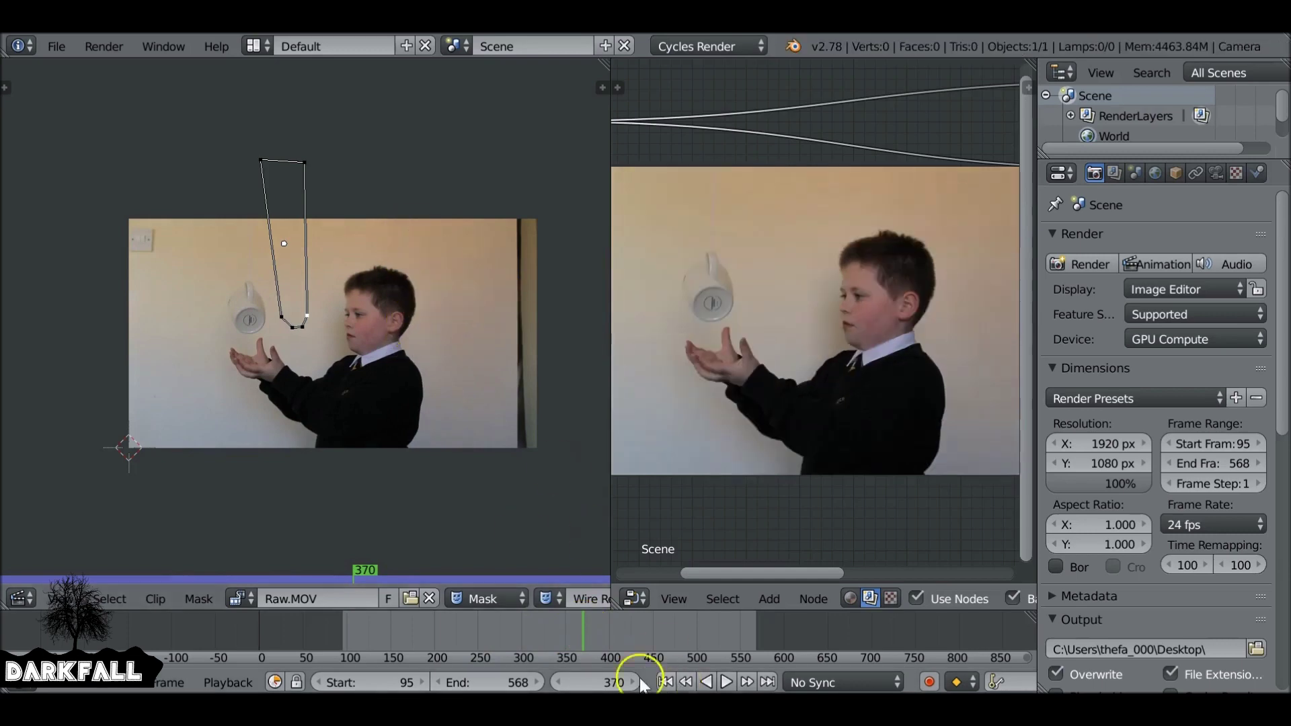
key(alt+a)
click(521, 628)
drag(525, 629, 551, 664)
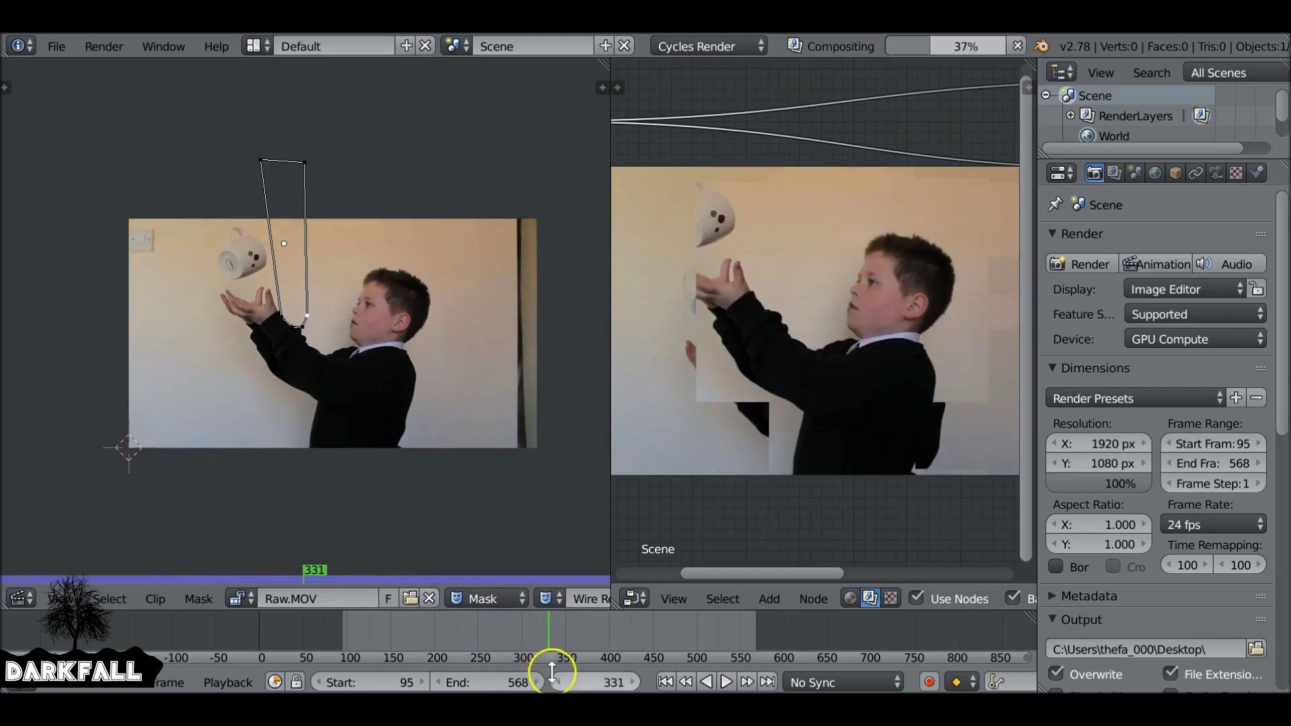
click(715, 682)
click(665, 682)
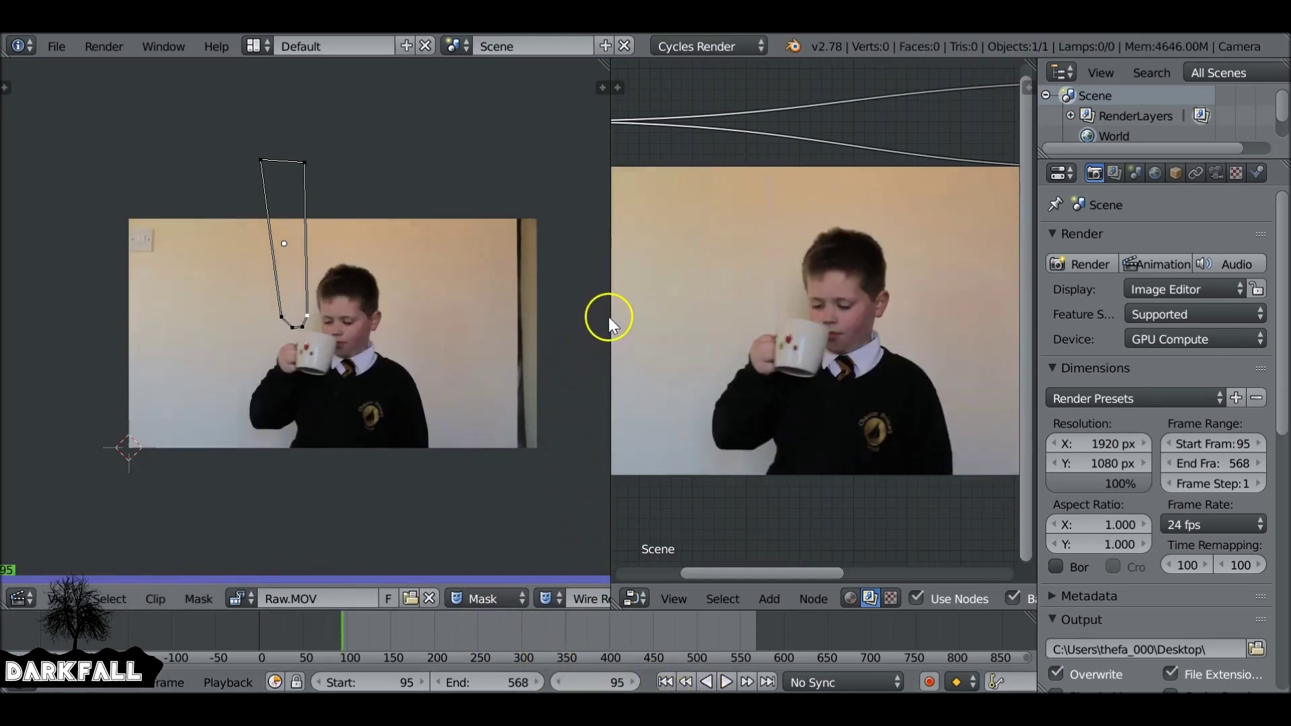
- Widen the node editor over most of the window and recentre the node graph
drag(609, 317, 160, 343)
scroll(366, 374, up, 1)
middle_drag(457, 292, 486, 321)
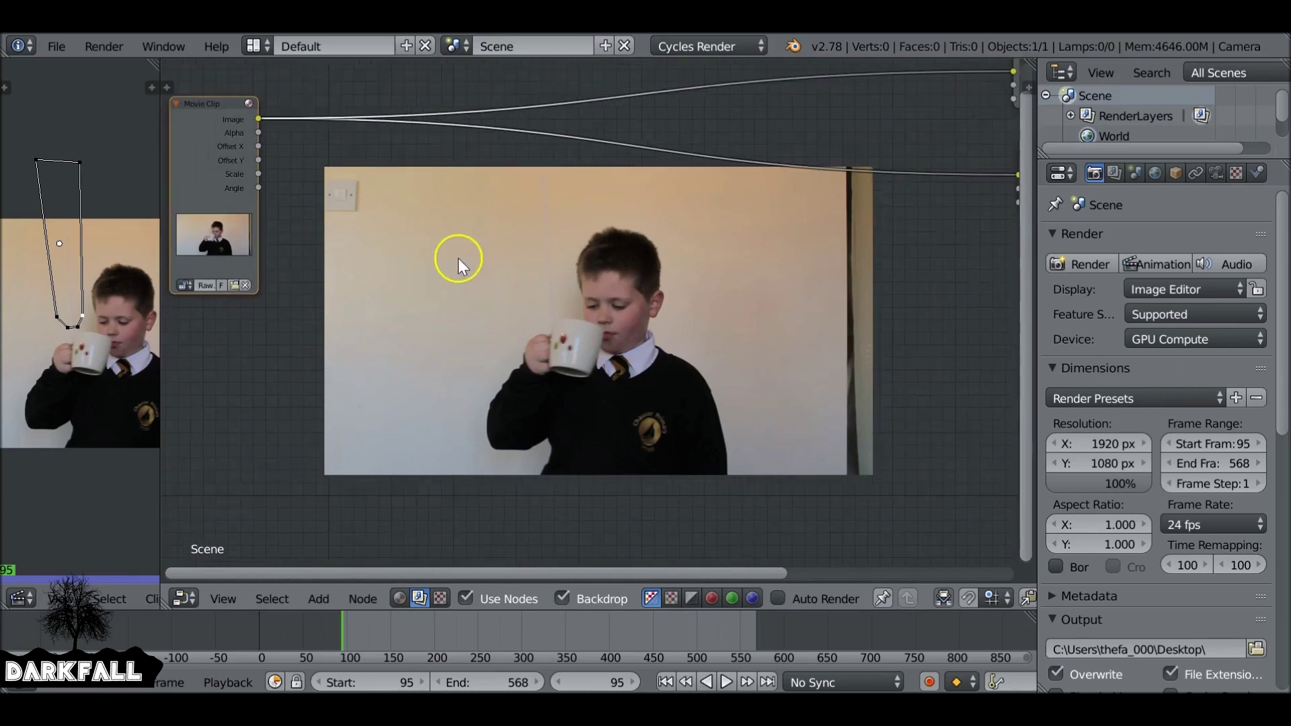
- Insert a Mix node into the clip's output link and feed the clip into its second image
key(shift+a)
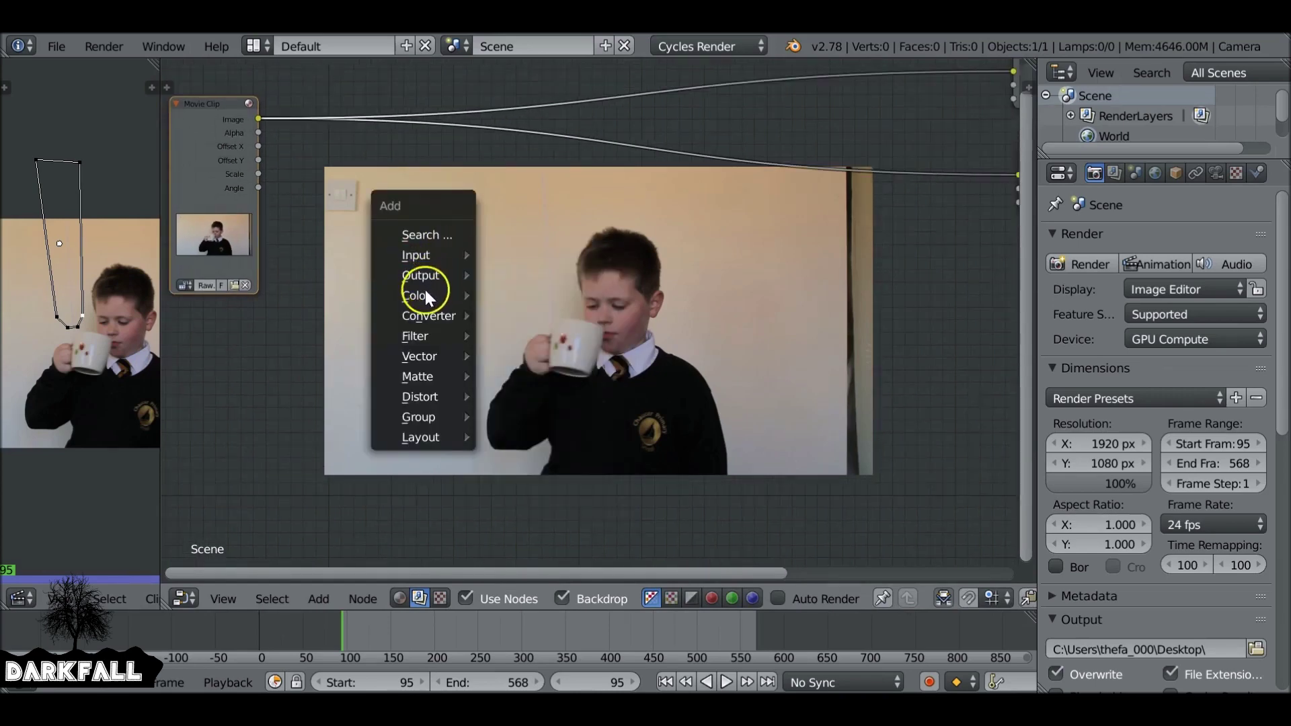
mouse_move(425, 291)
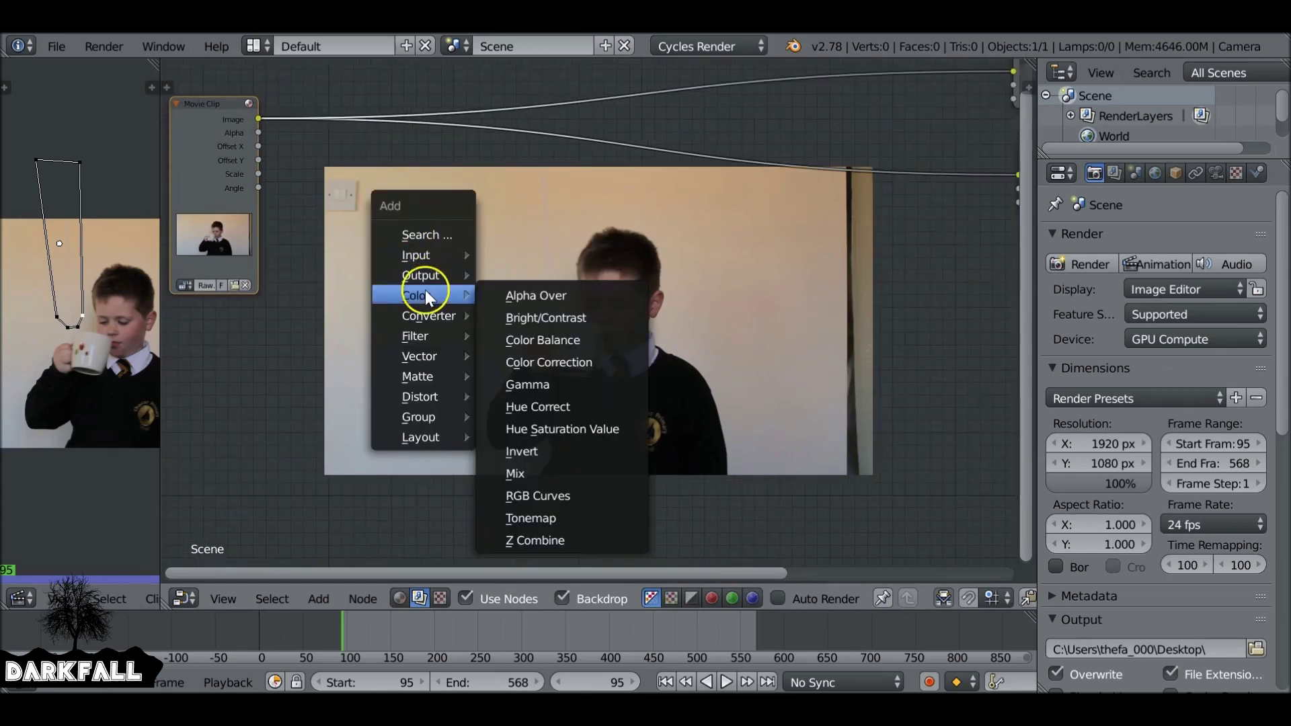
click(528, 475)
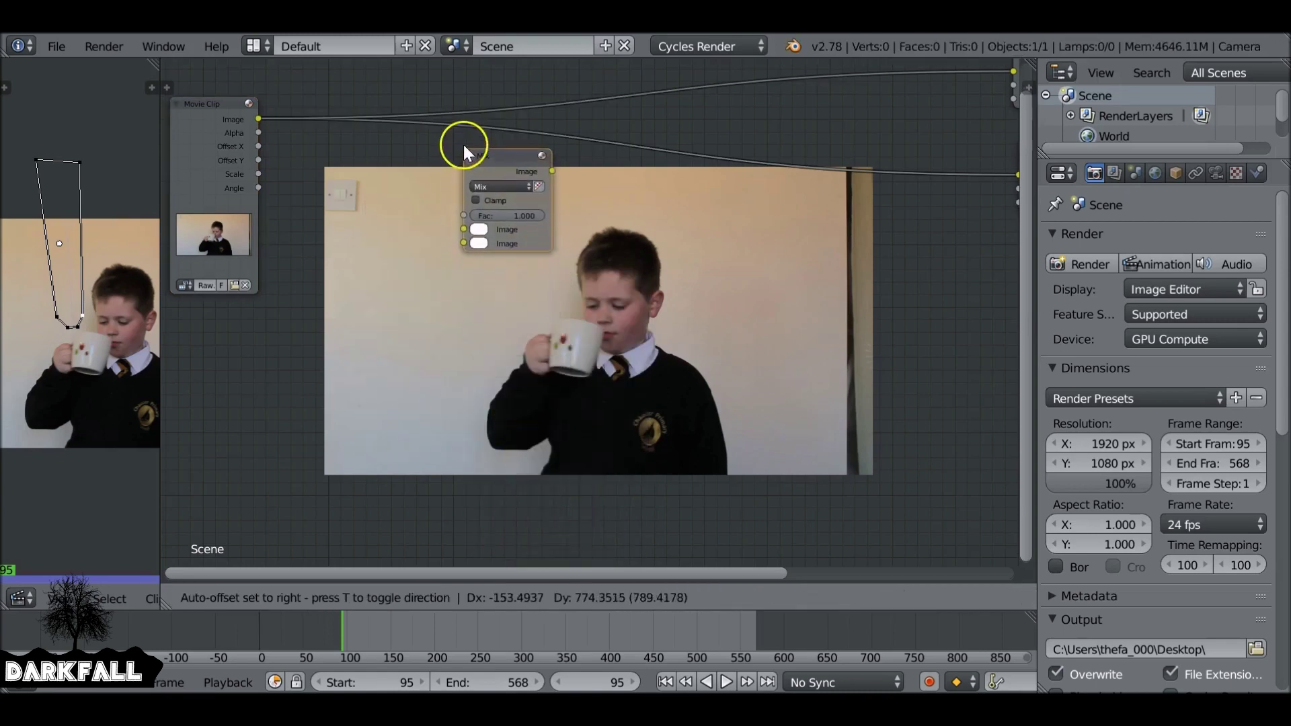
click(497, 123)
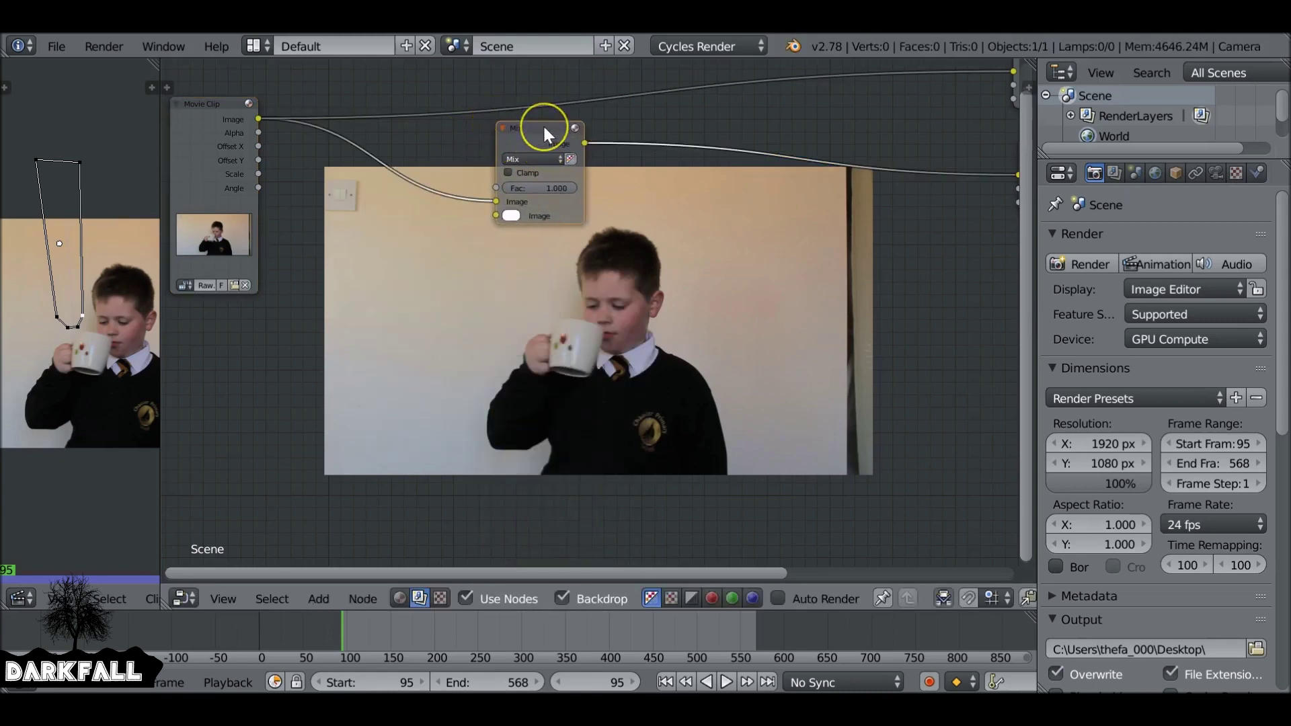
ctrl+shift+click(543, 124)
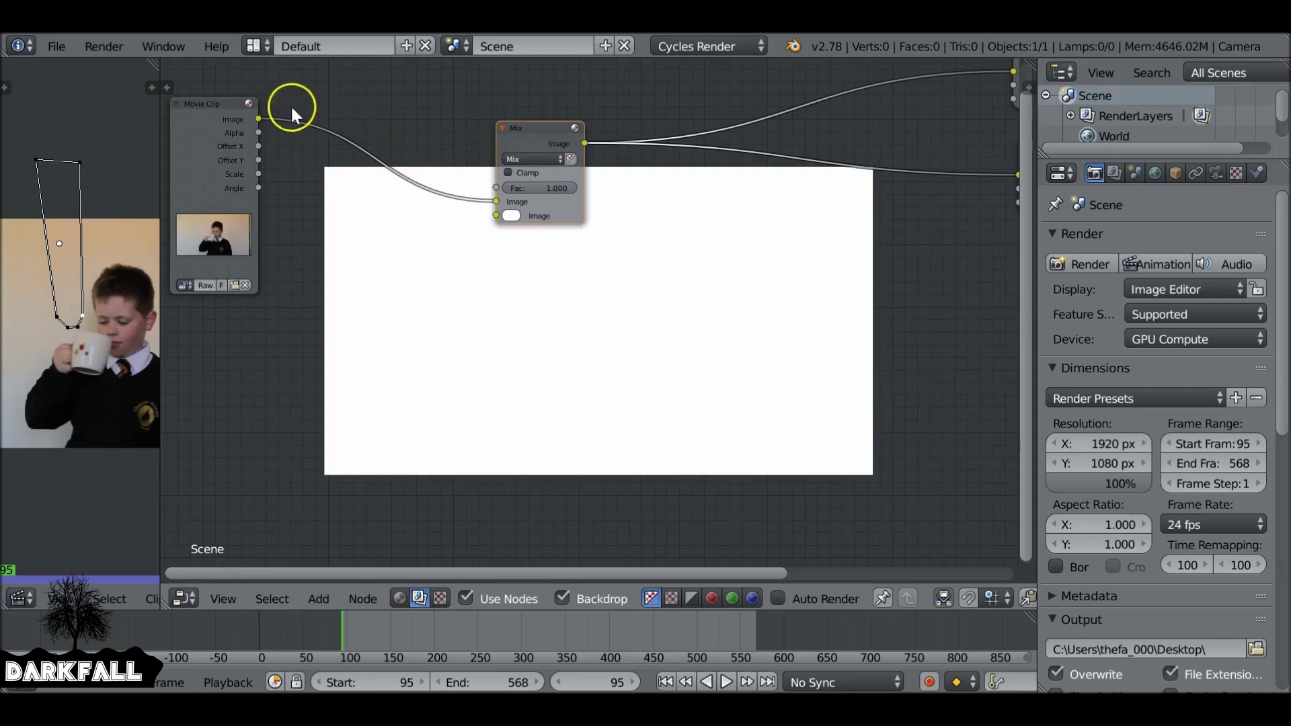
drag(260, 119, 498, 216)
- Add a Transform node between the clip and Mix's second input, leaving X offset at 0
middle_drag(413, 361, 452, 300)
drag(241, 88, 215, 157)
click(365, 312)
mouse_move(376, 309)
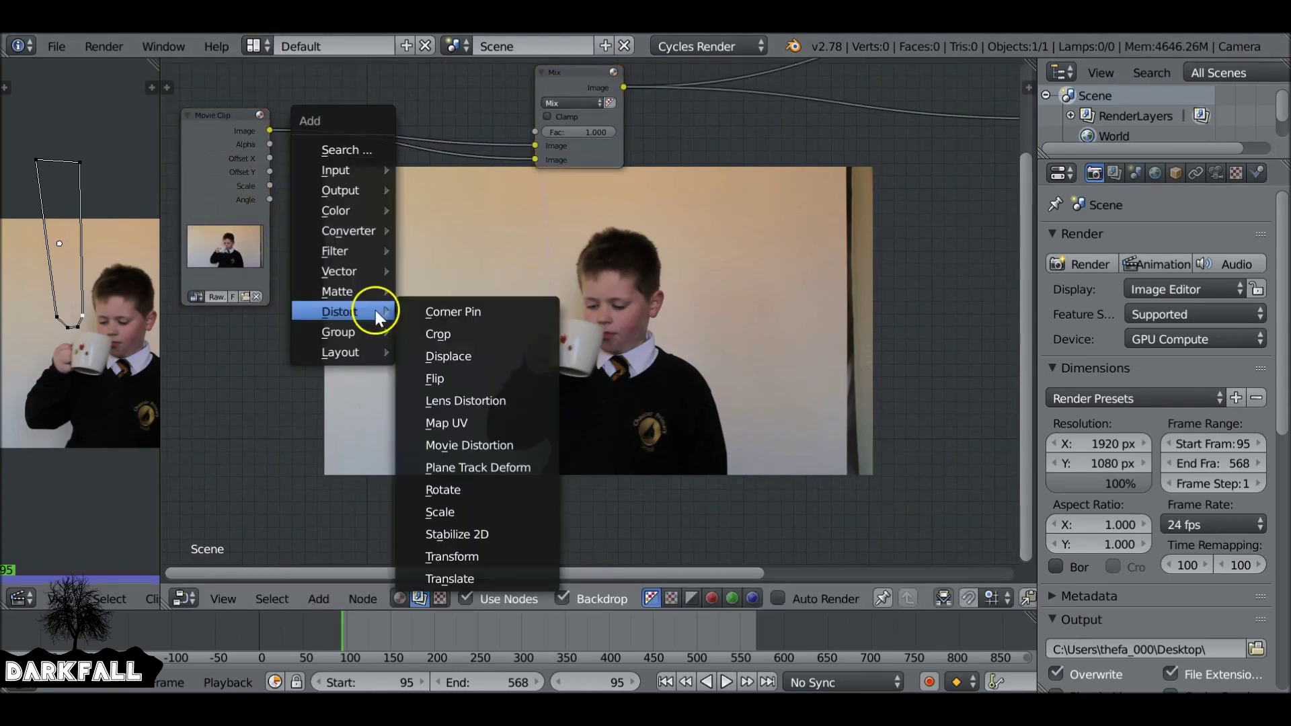
click(507, 552)
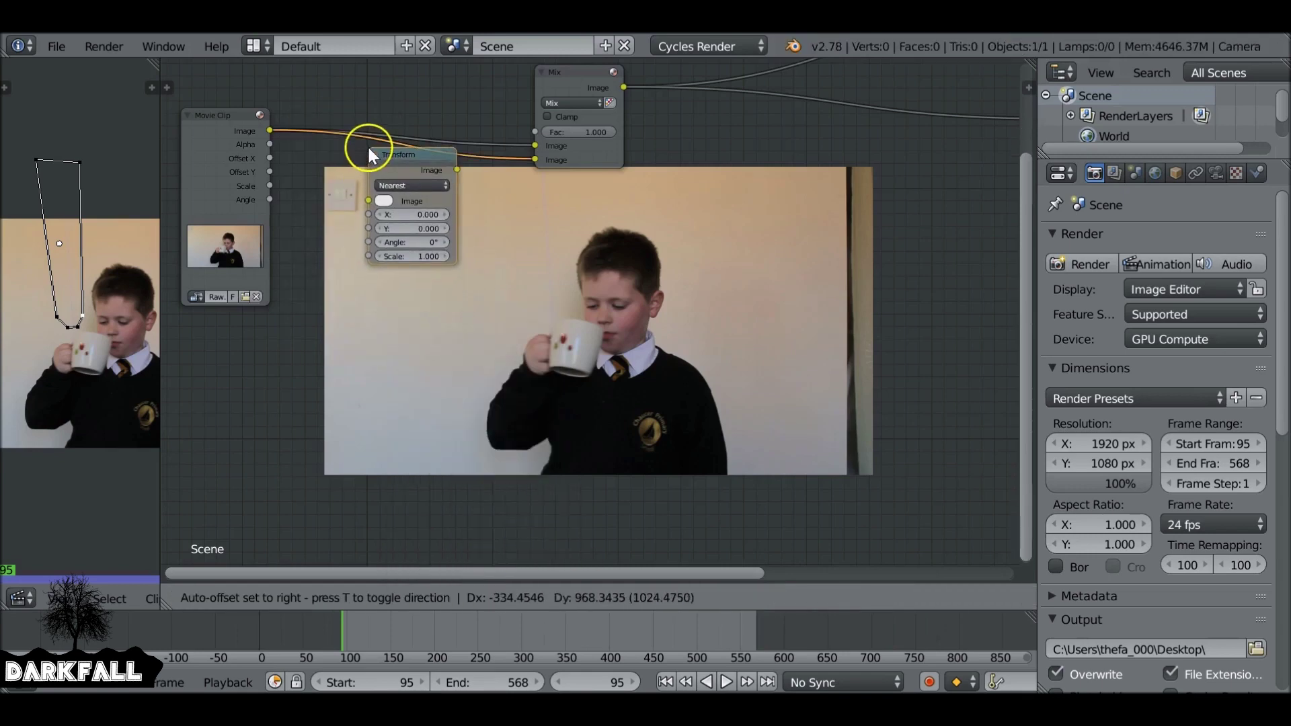
click(367, 144)
scroll(369, 175, up, 3)
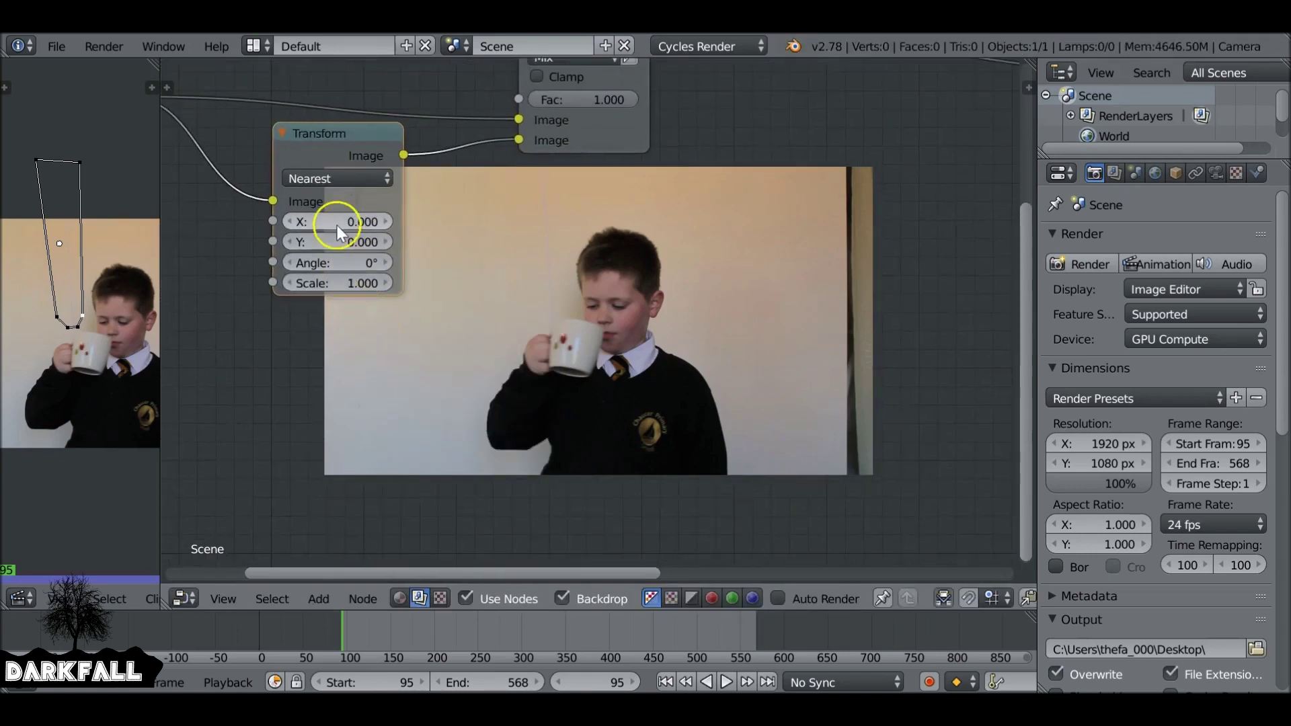
drag(348, 221, 151, 221)
text(0)
key(Return)
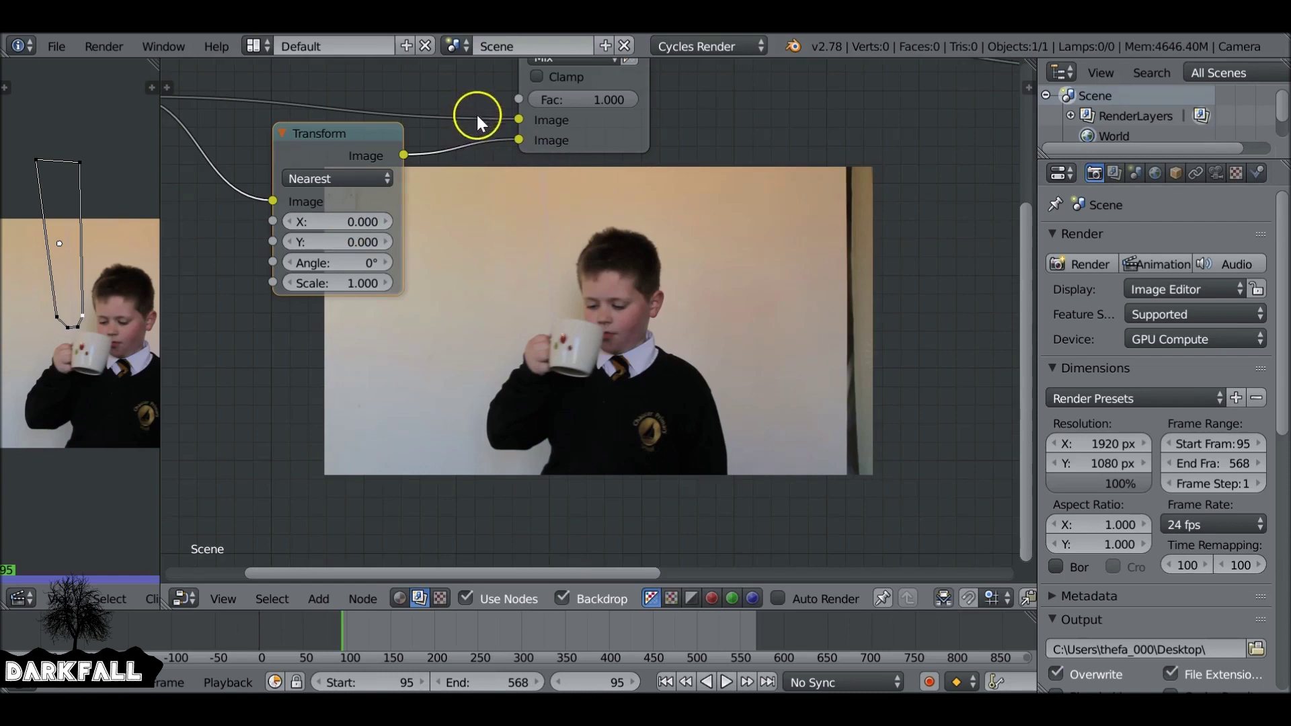
middle_drag(478, 112, 462, 203)
click(550, 103)
- Add a Mask input node set to the Wire Removal mask
key(shift+a)
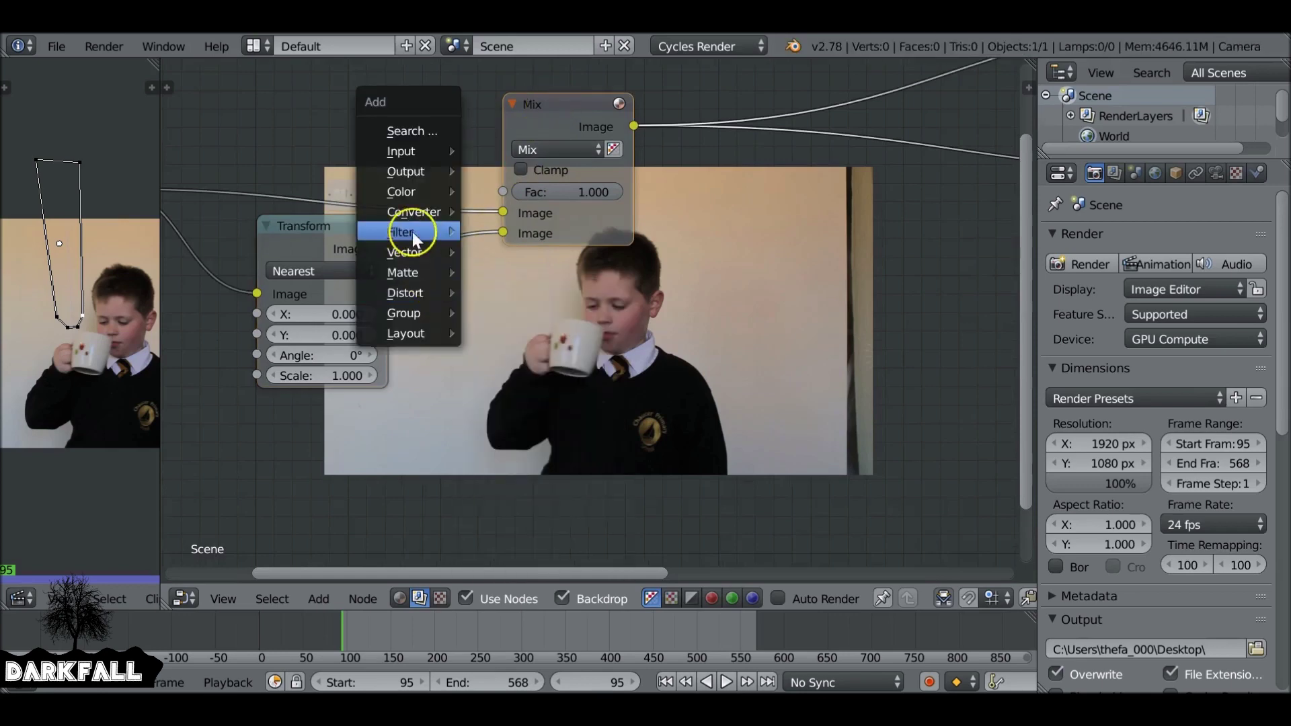
mouse_move(437, 152)
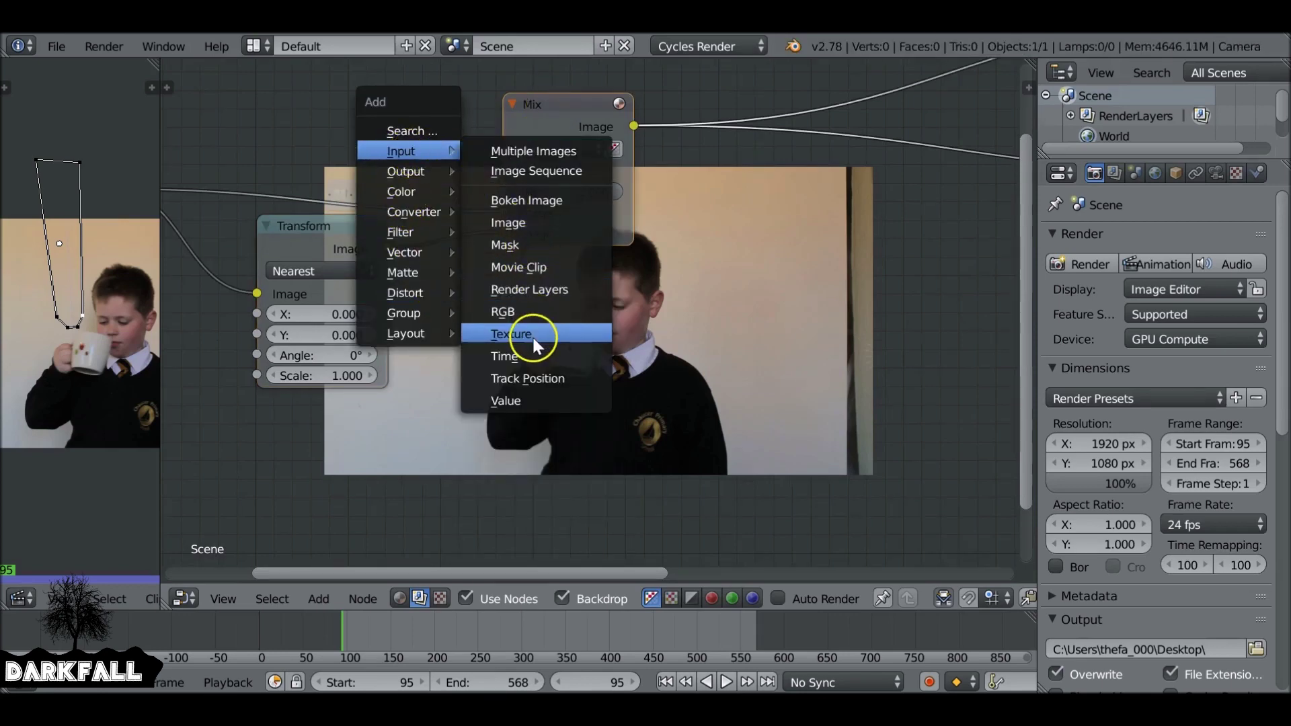
click(511, 245)
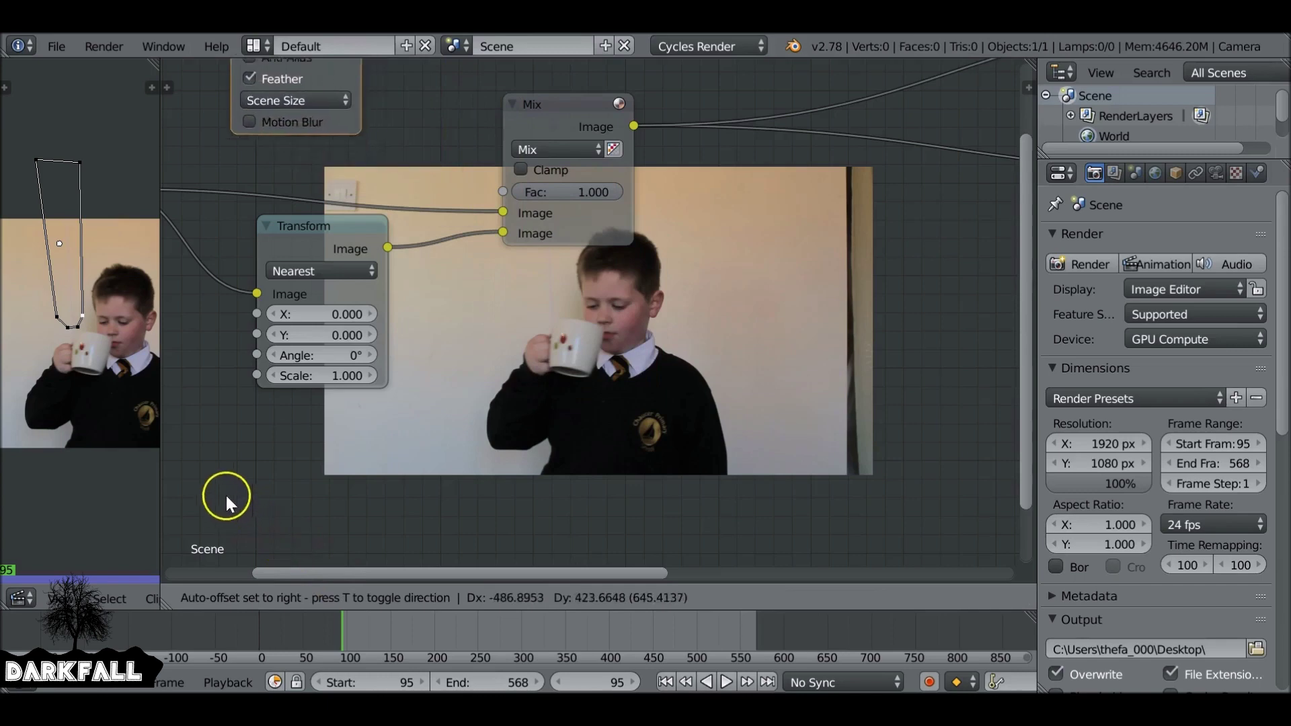
click(211, 477)
middle_drag(293, 303, 467, 603)
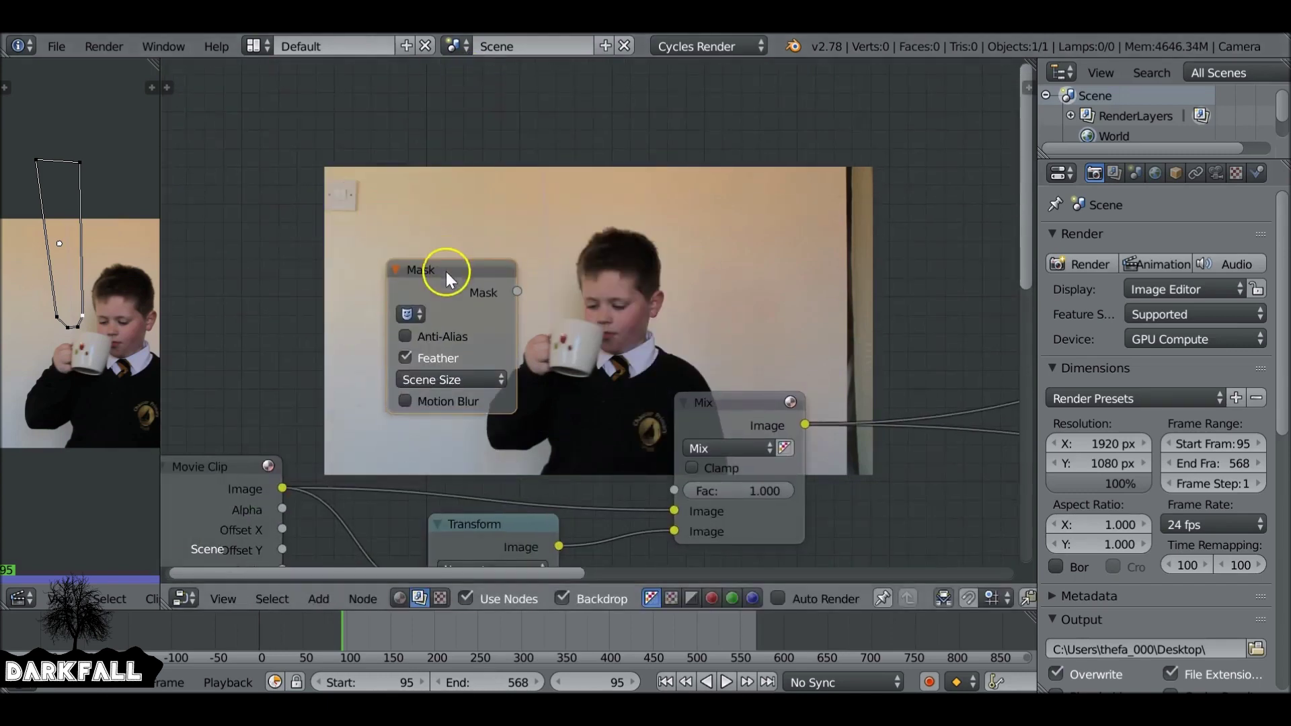
drag(446, 272, 435, 187)
click(392, 228)
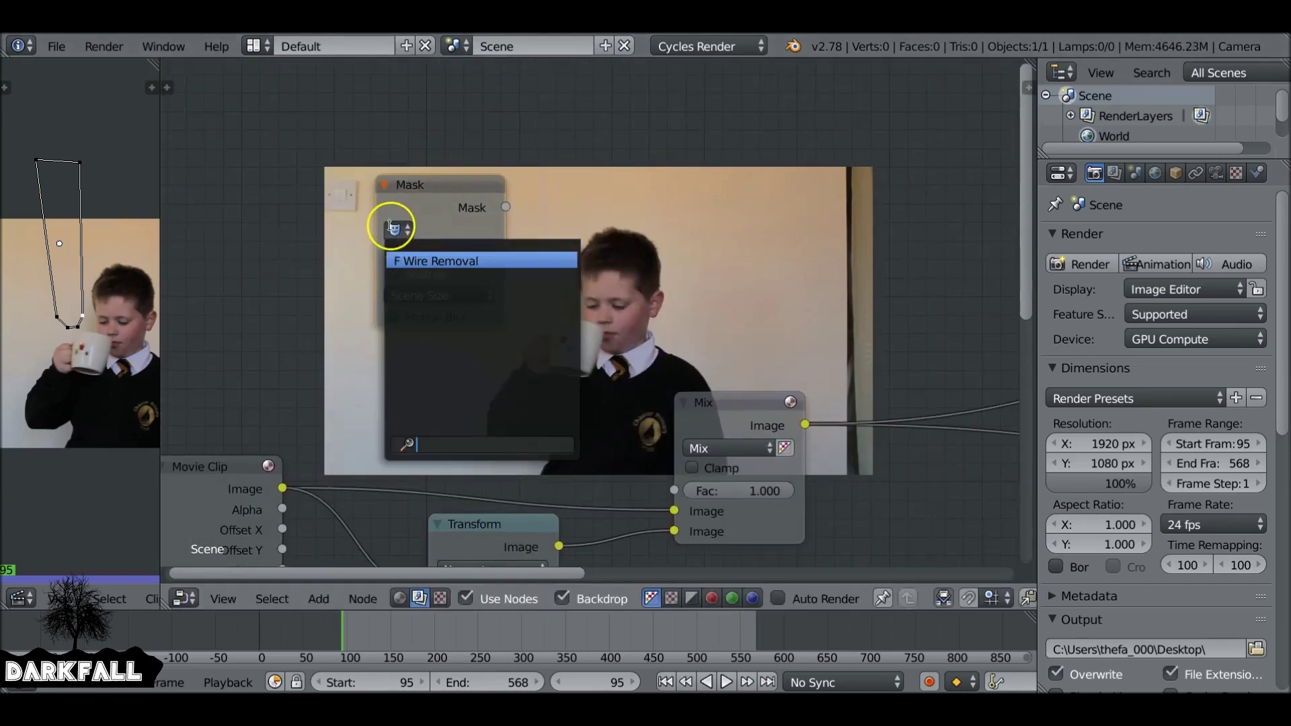
click(447, 261)
- Connect the mask to the Mix factor and shift the Transform node's X to 80.3
middle_drag(491, 269, 374, 248)
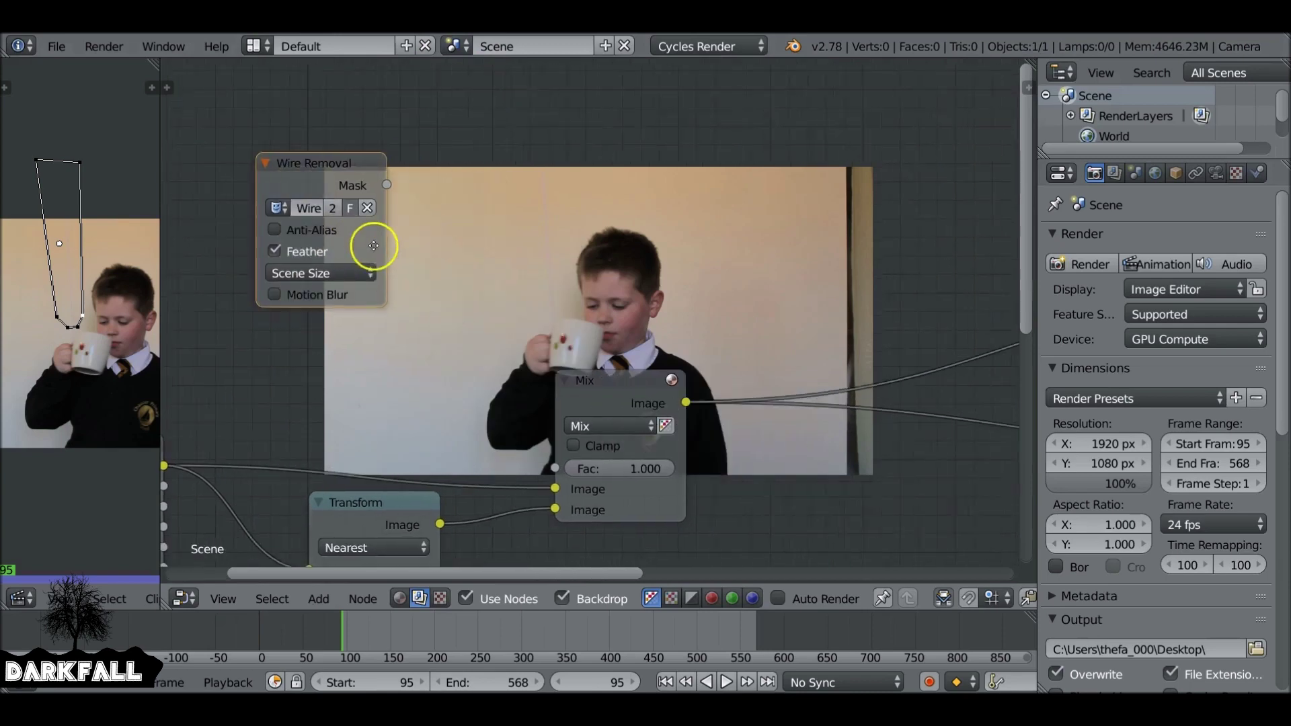
drag(380, 190, 547, 468)
middle_drag(547, 468, 437, 534)
drag(304, 107, 282, 162)
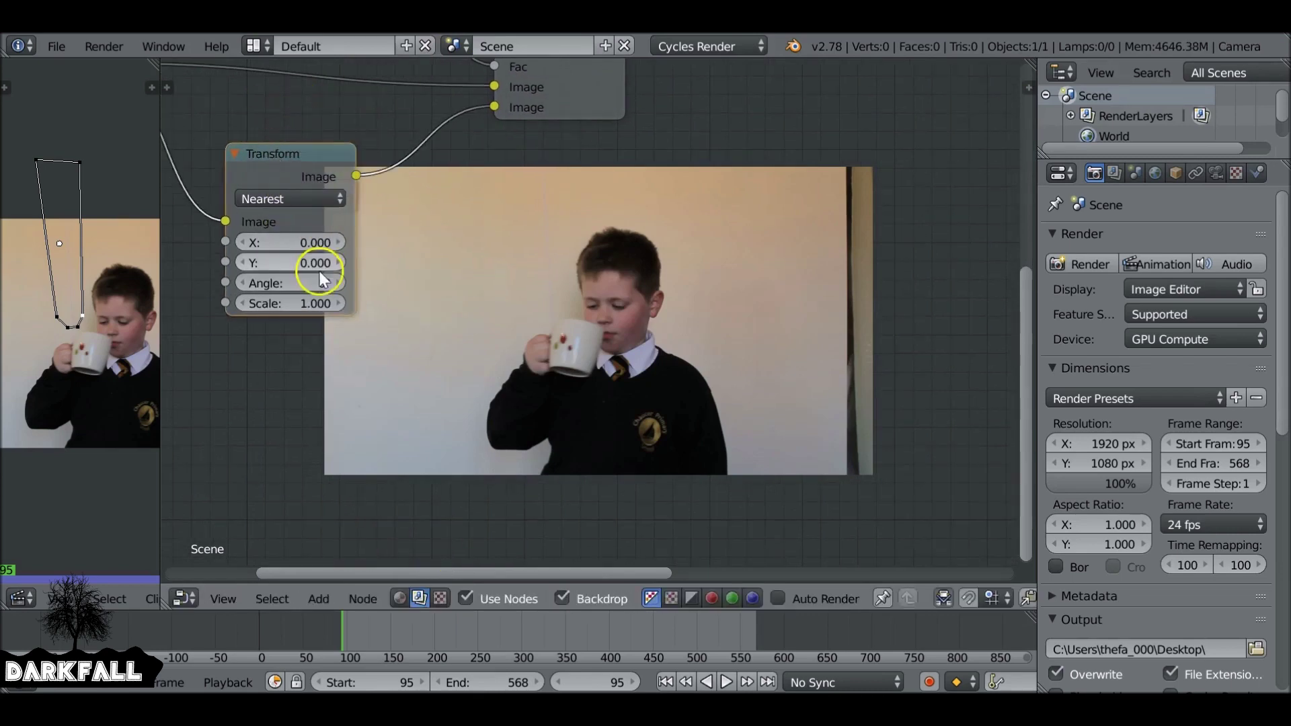
drag(276, 249, 822, 257)
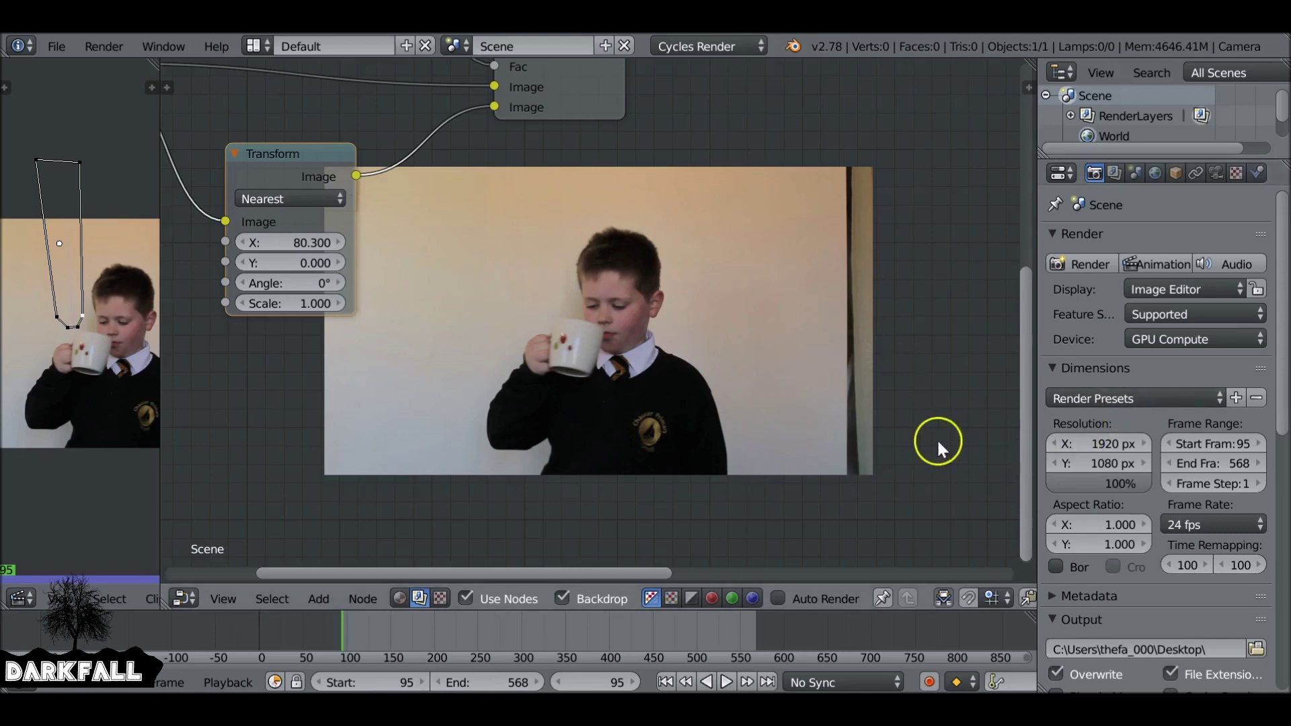
- Show the sidebar, set the backdrop zoom to 0.58, and move the Wire Removal node left
key(n)
mouse_move(962, 427)
mouse_down()
mouse_move(1002, 422)
mouse_move(955, 427)
mouse_up()
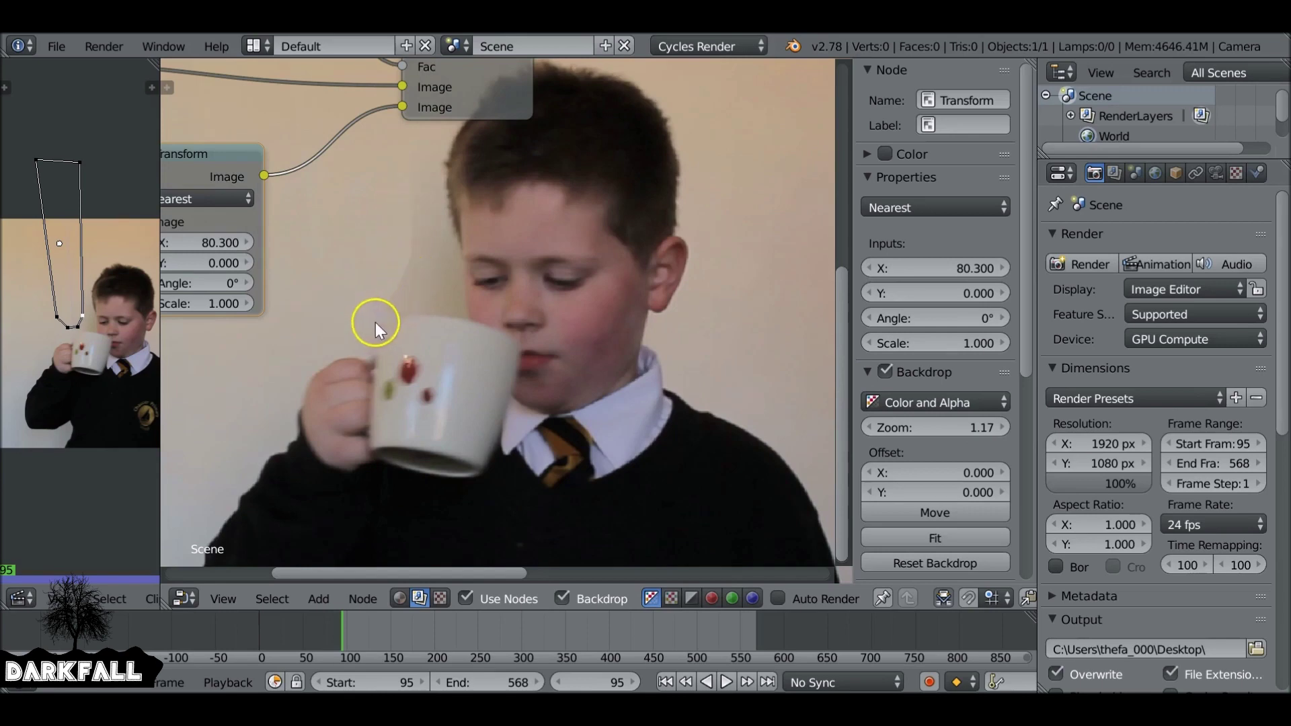
drag(945, 427, 906, 421)
middle_drag(367, 224, 626, 343)
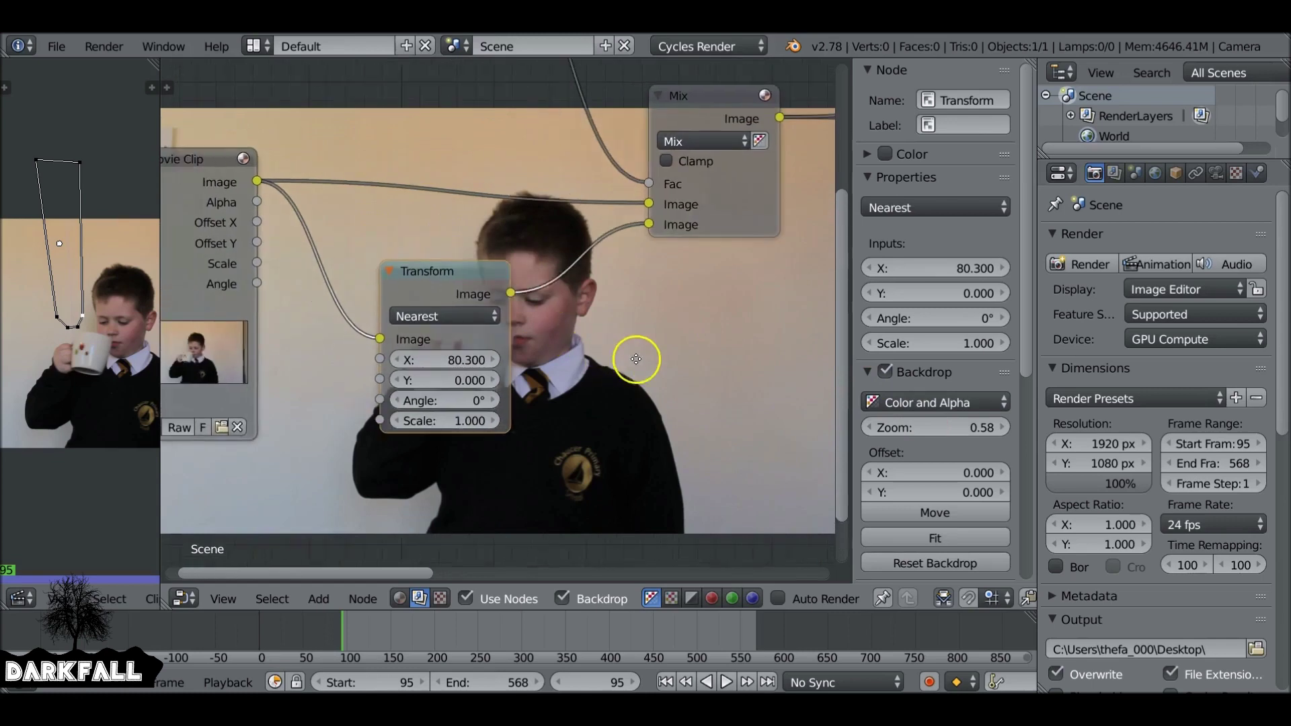
scroll(438, 240, down, 4)
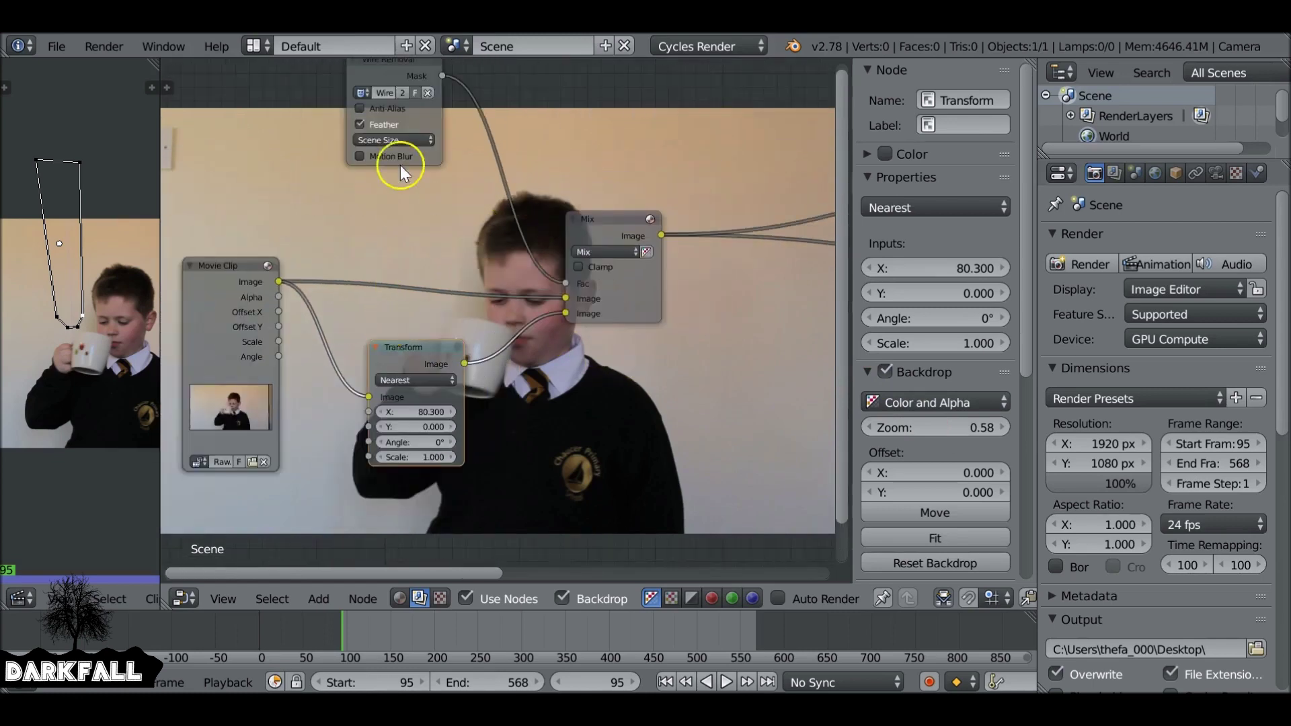
drag(404, 116, 260, 112)
- Insert a Dilate/Erode node between mask and Mix factor, in Feather mode with distance 74
key(shift+a)
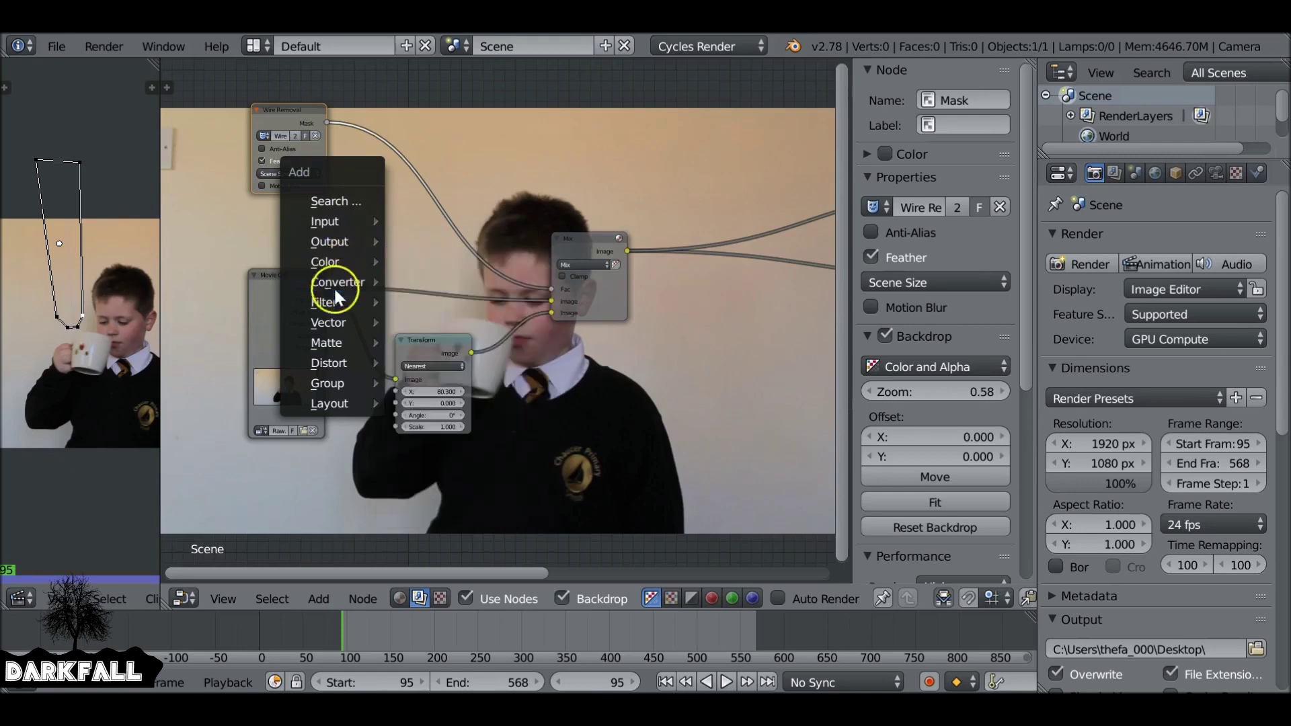
mouse_move(334, 296)
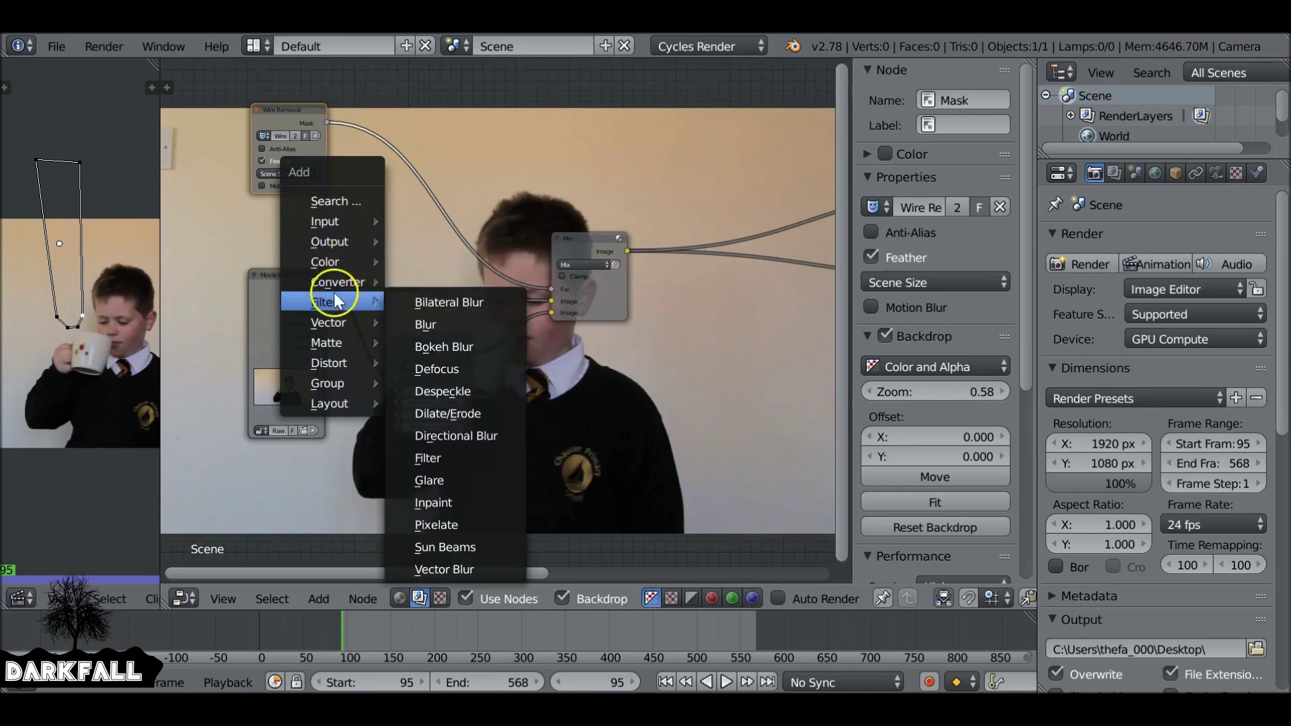
click(507, 414)
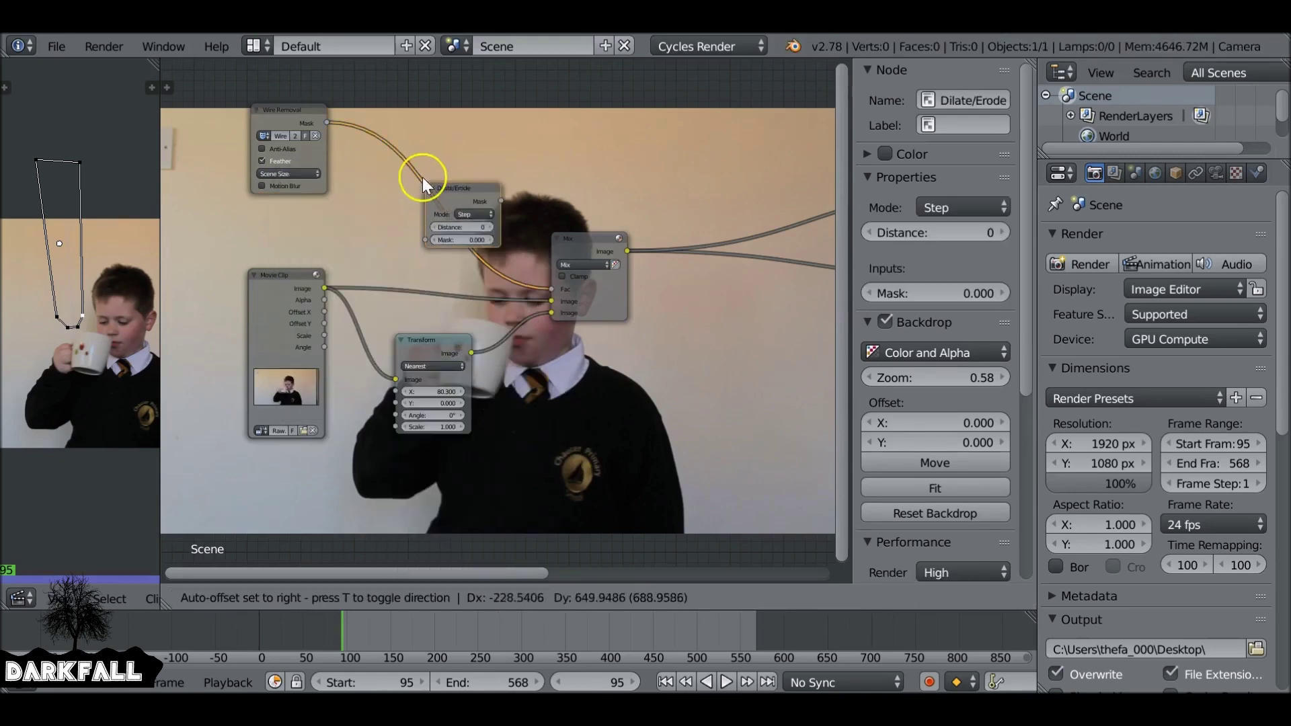
click(365, 127)
scroll(374, 145, up, 3)
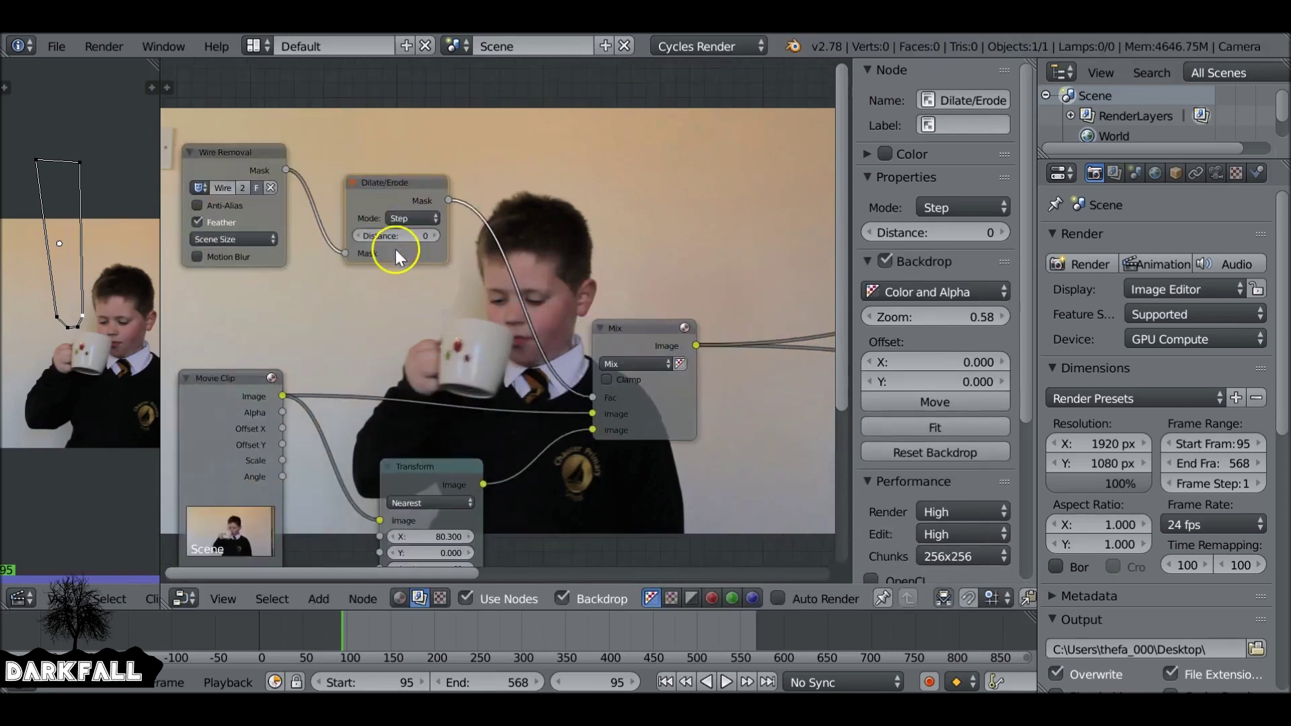
click(384, 193)
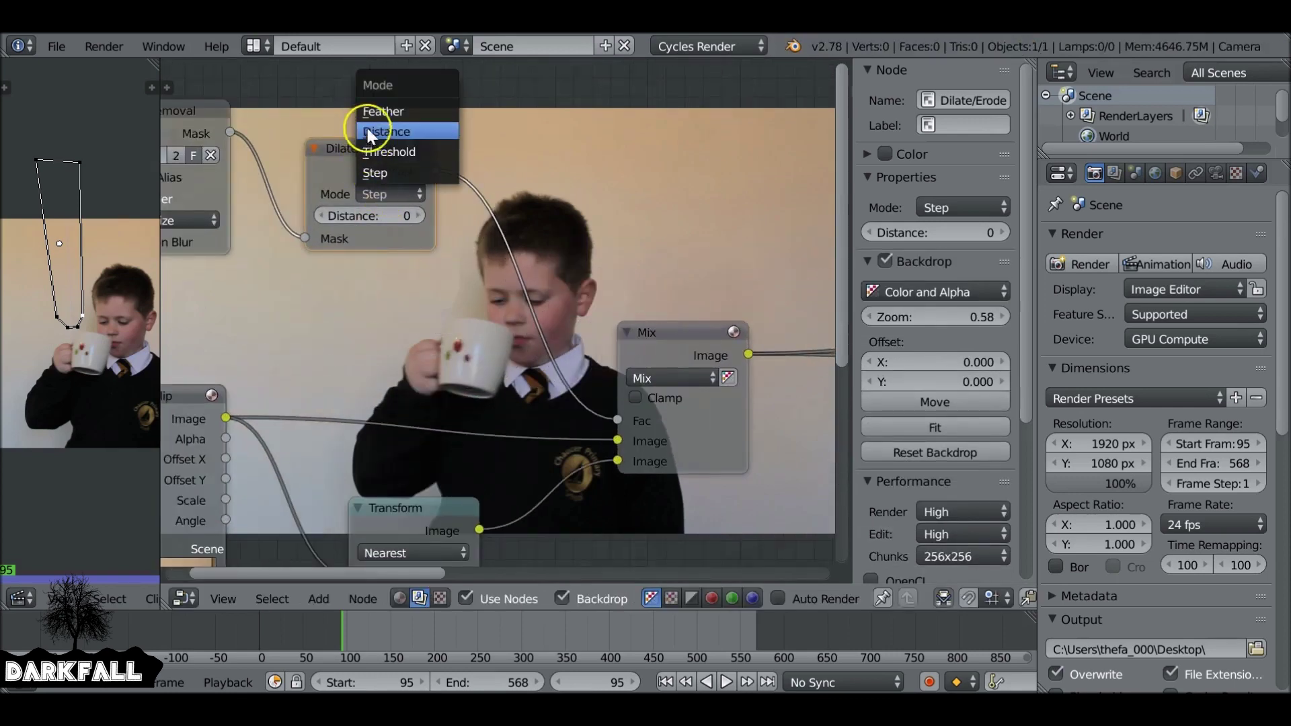
click(415, 108)
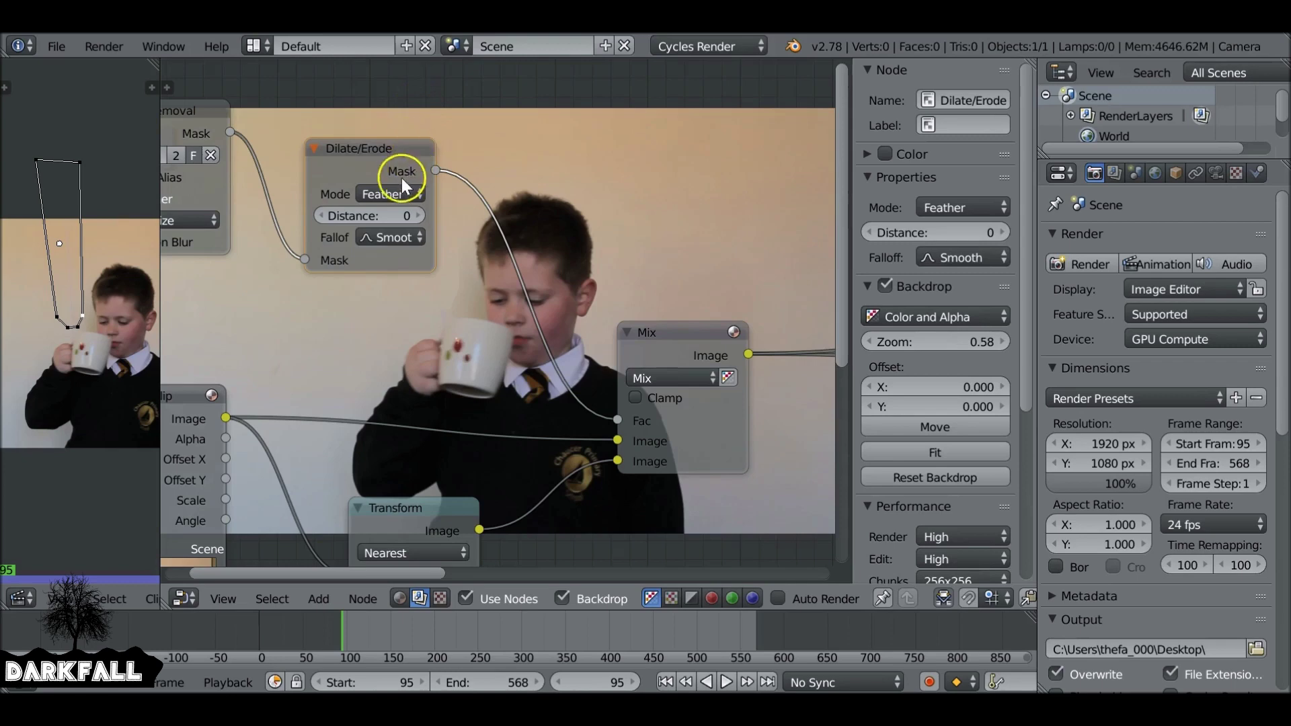
middle_drag(404, 177, 346, 133)
drag(321, 175, 355, 184)
middle_drag(354, 184, 310, 335)
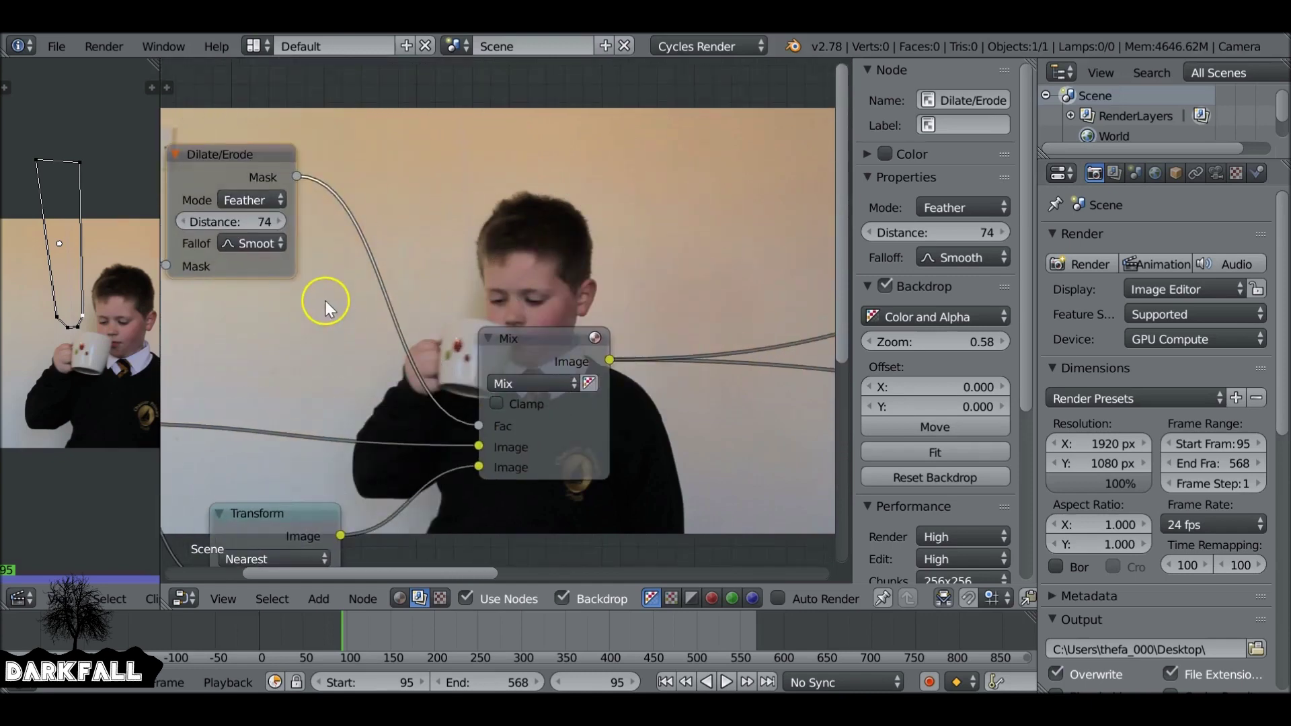
- Preview the feathered mask and mix result, then set the Transform X offset to 108.1
ctrl+shift+click(232, 160)
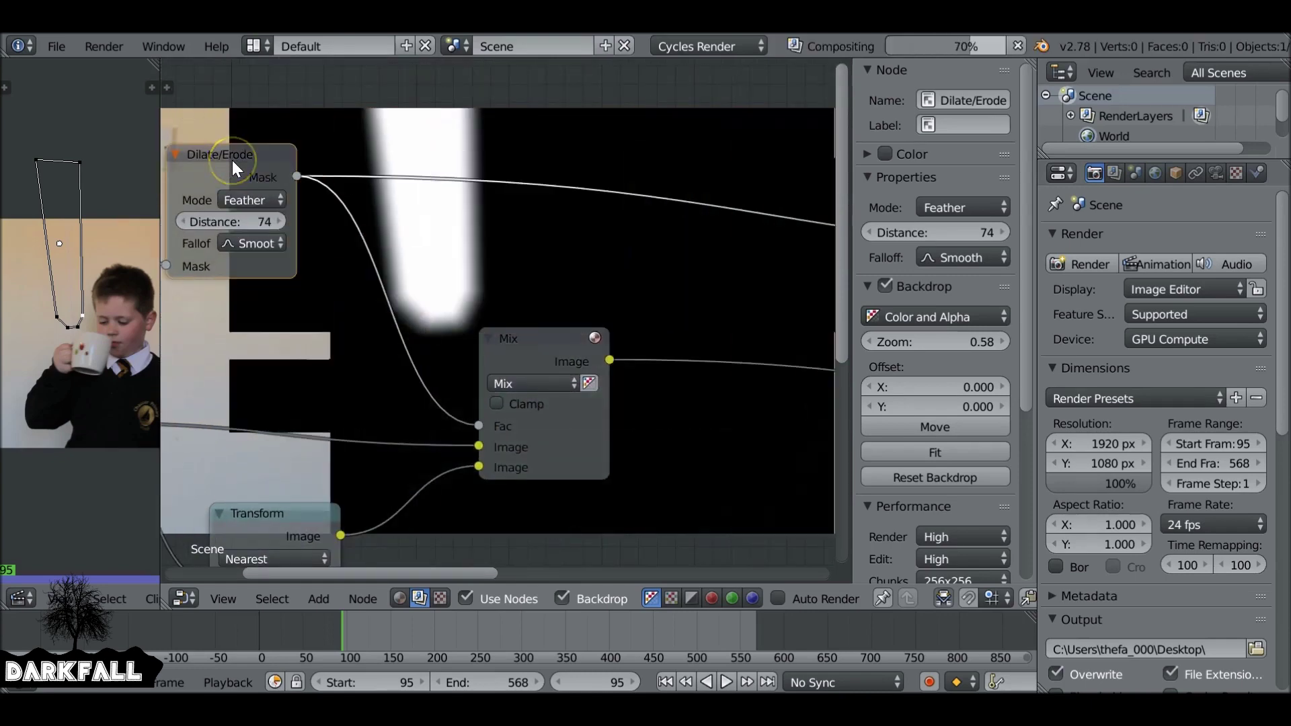
ctrl+shift+click(523, 339)
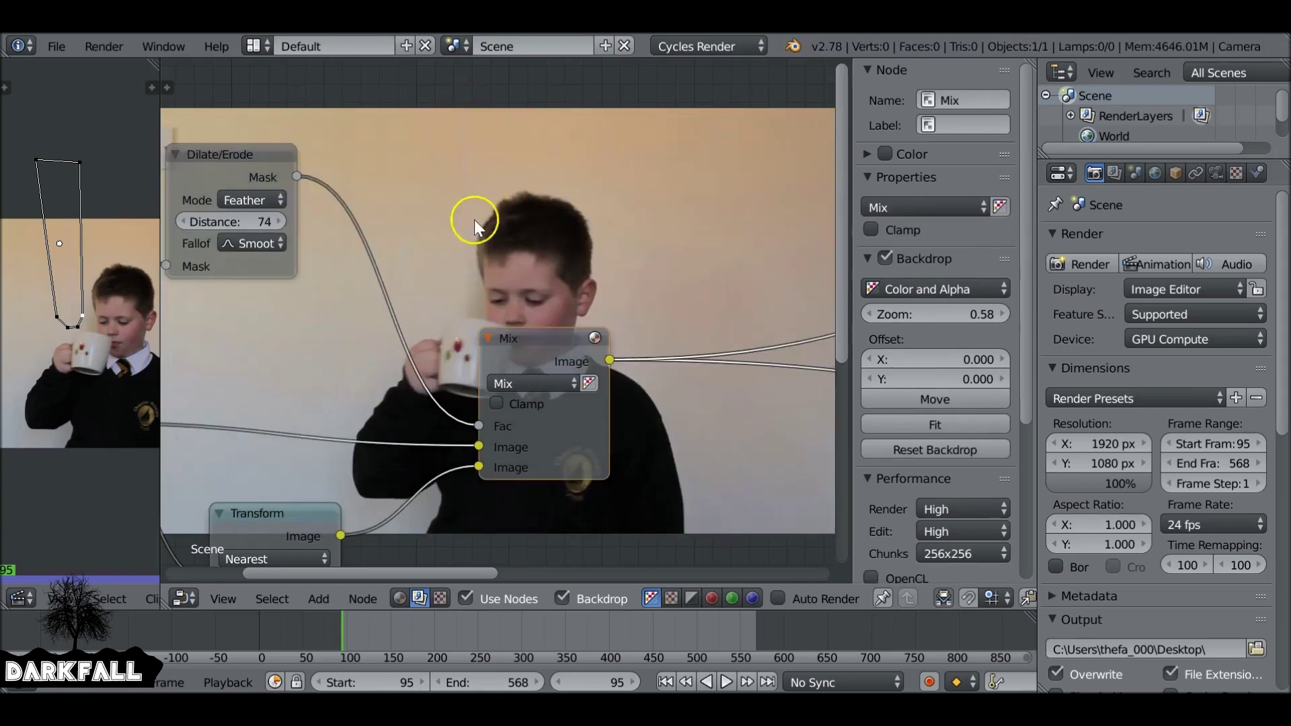
scroll(457, 259, down, 3)
middle_drag(387, 413, 391, 285)
drag(328, 420, 525, 401)
middle_drag(406, 424, 348, 549)
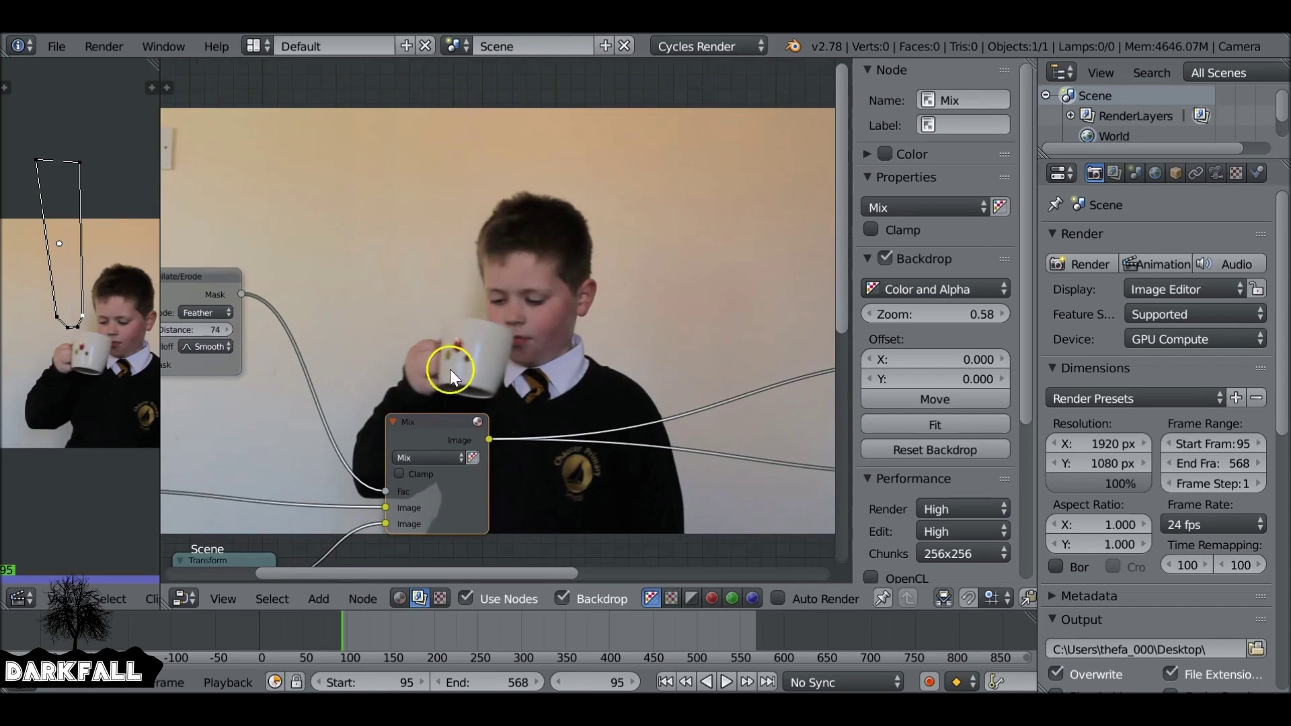
- Enlarge the clip view and pull a lower mask point down beside the cup
drag(954, 312, 1014, 309)
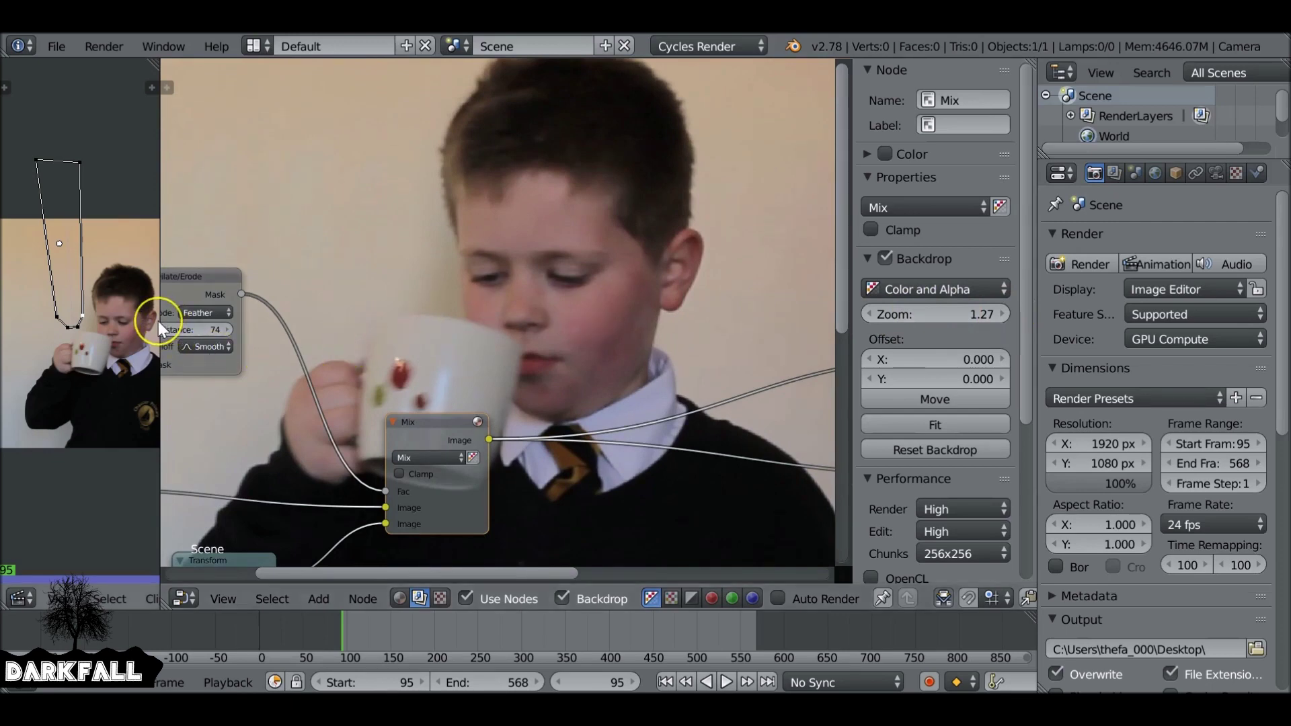
drag(165, 320, 470, 332)
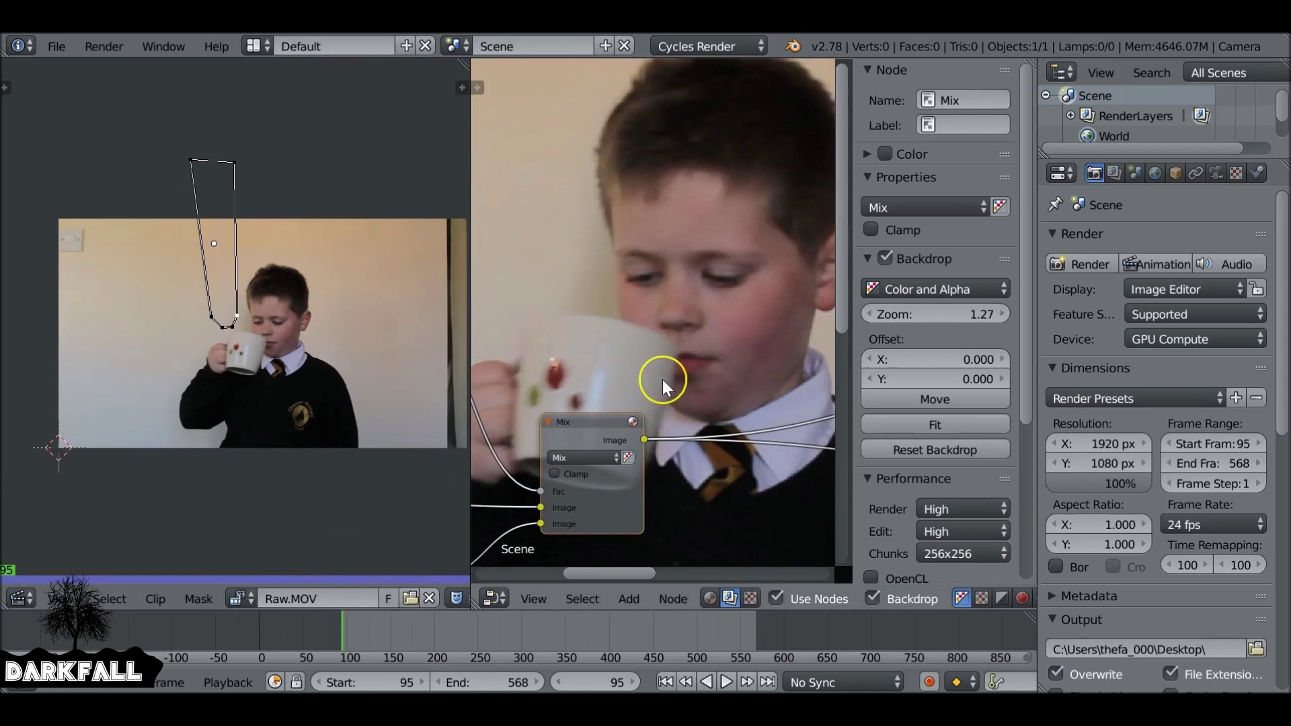
key(n)
middle_drag(698, 369, 699, 489)
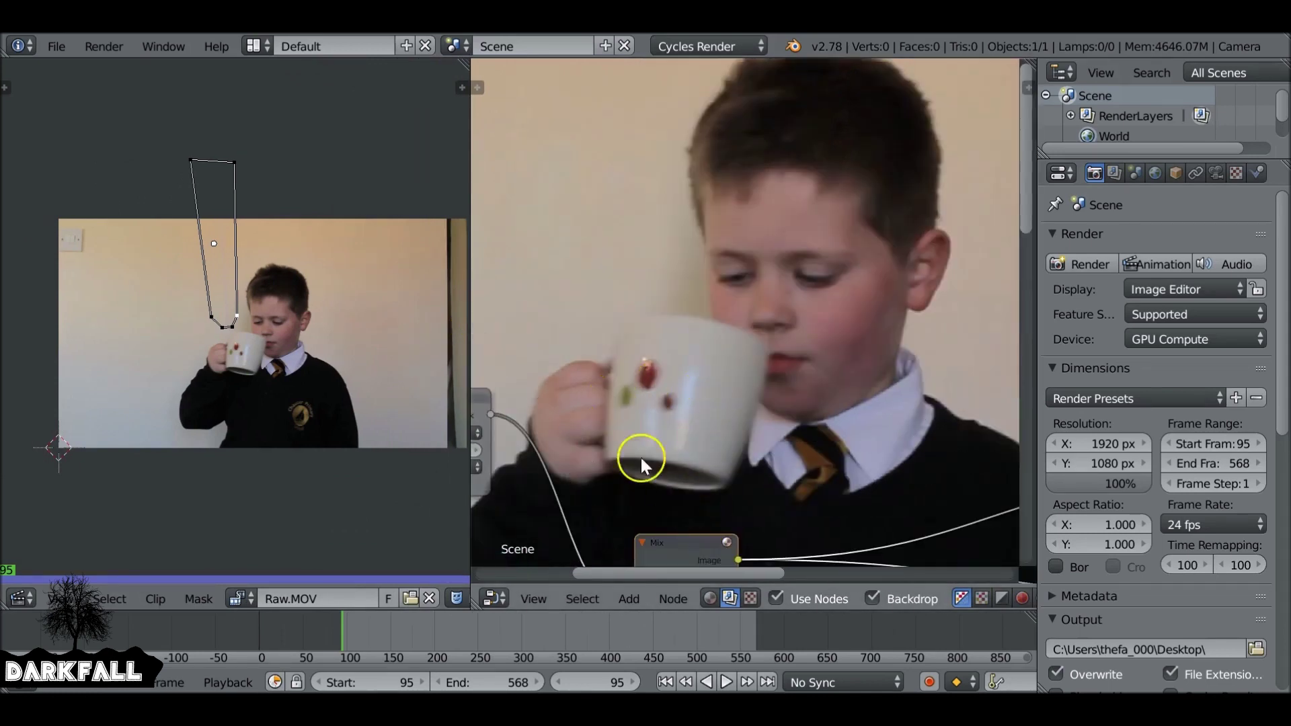
scroll(347, 353, up, 4)
middle_drag(277, 352, 187, 367)
scroll(347, 353, up, 1)
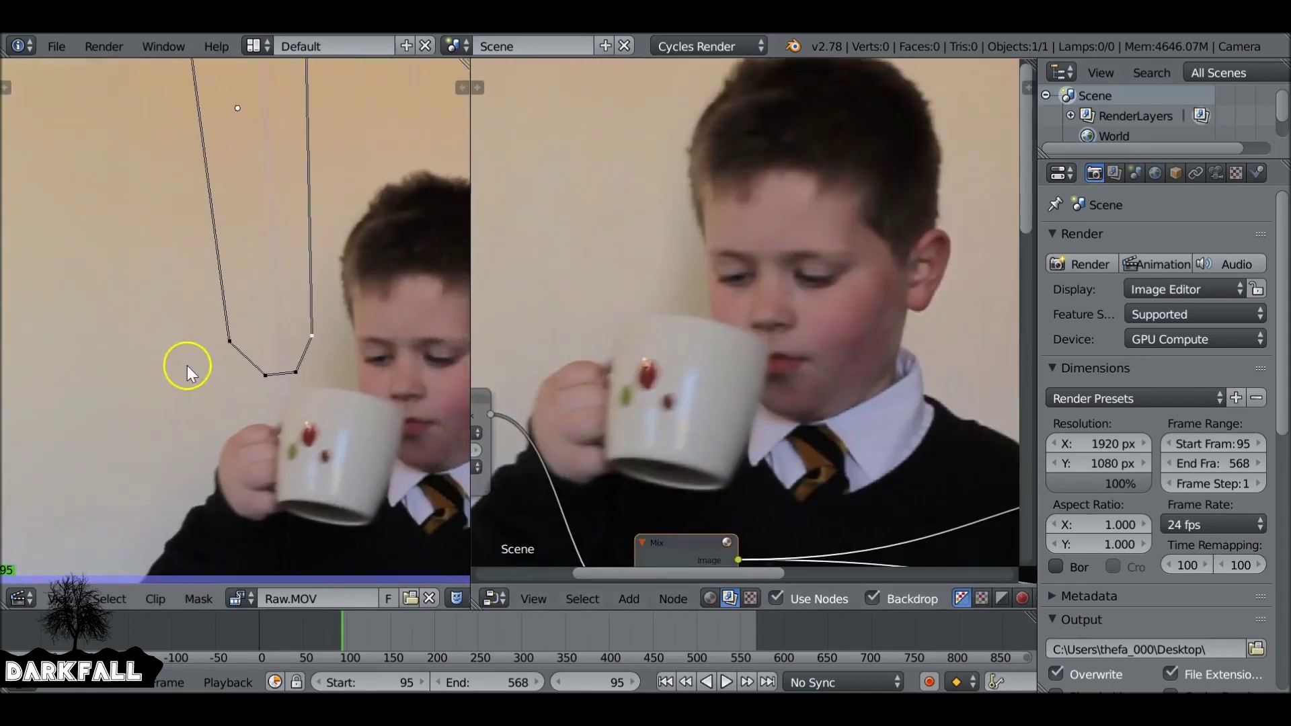
scroll(281, 374, up, 2)
mouse_move(285, 407)
mouse_down()
mouse_move(288, 422)
mouse_move(283, 406)
mouse_move(329, 388)
mouse_move(324, 368)
mouse_move(272, 429)
mouse_up()
scroll(663, 337, down, 1)
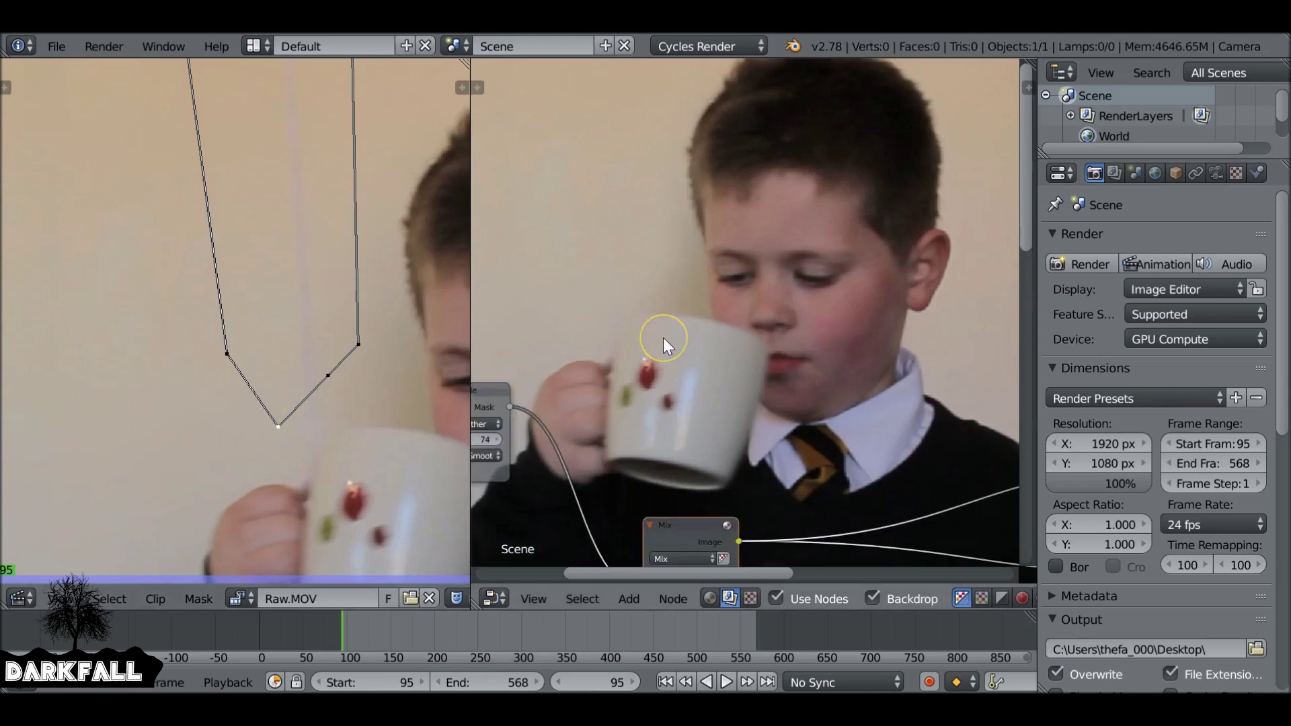
scroll(347, 333, down, 3)
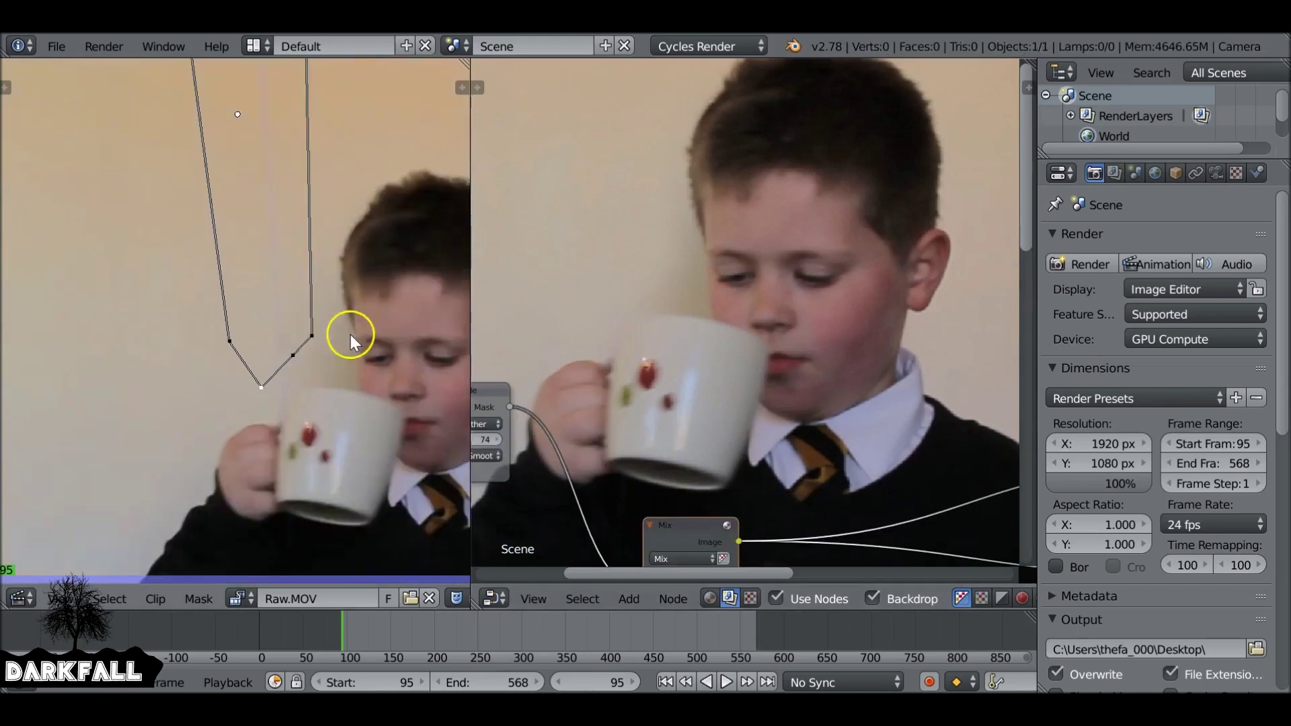
- At frame 95, select all mask points and record a keyframe with auto-keying enabled
drag(474, 286, 614, 288)
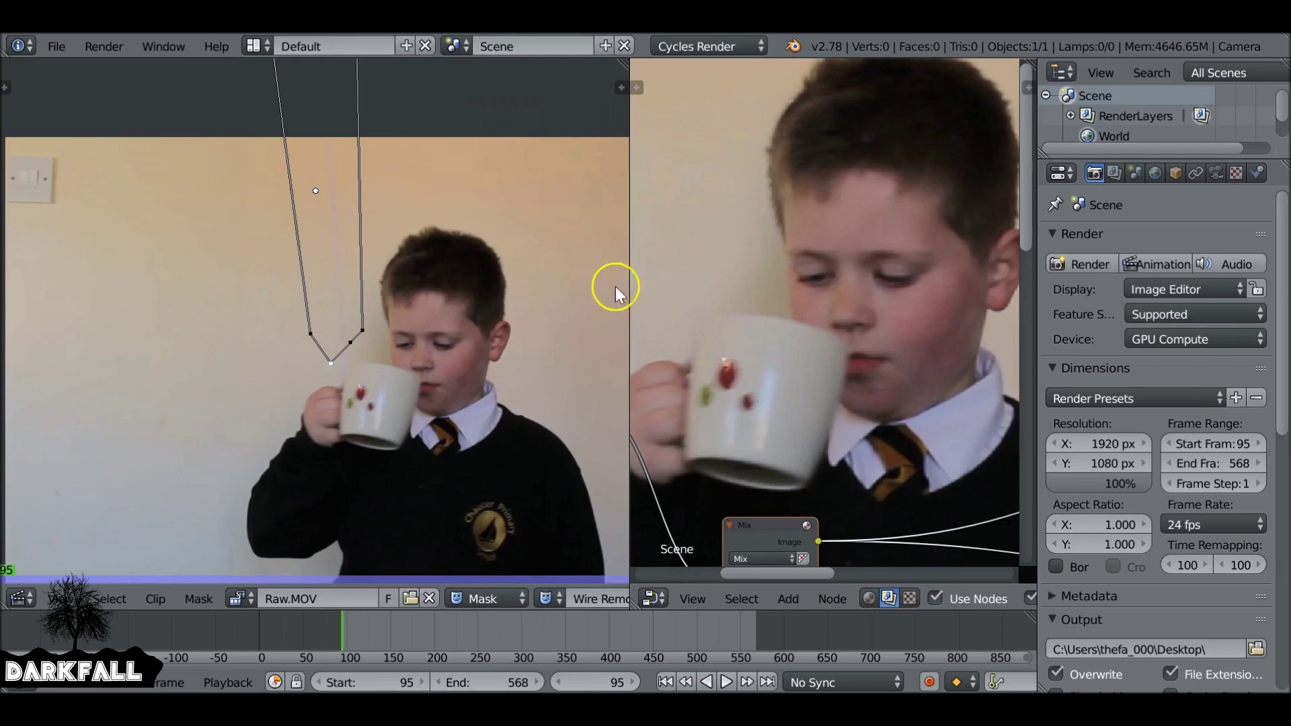
scroll(470, 337, down, 2)
drag(345, 635, 627, 655)
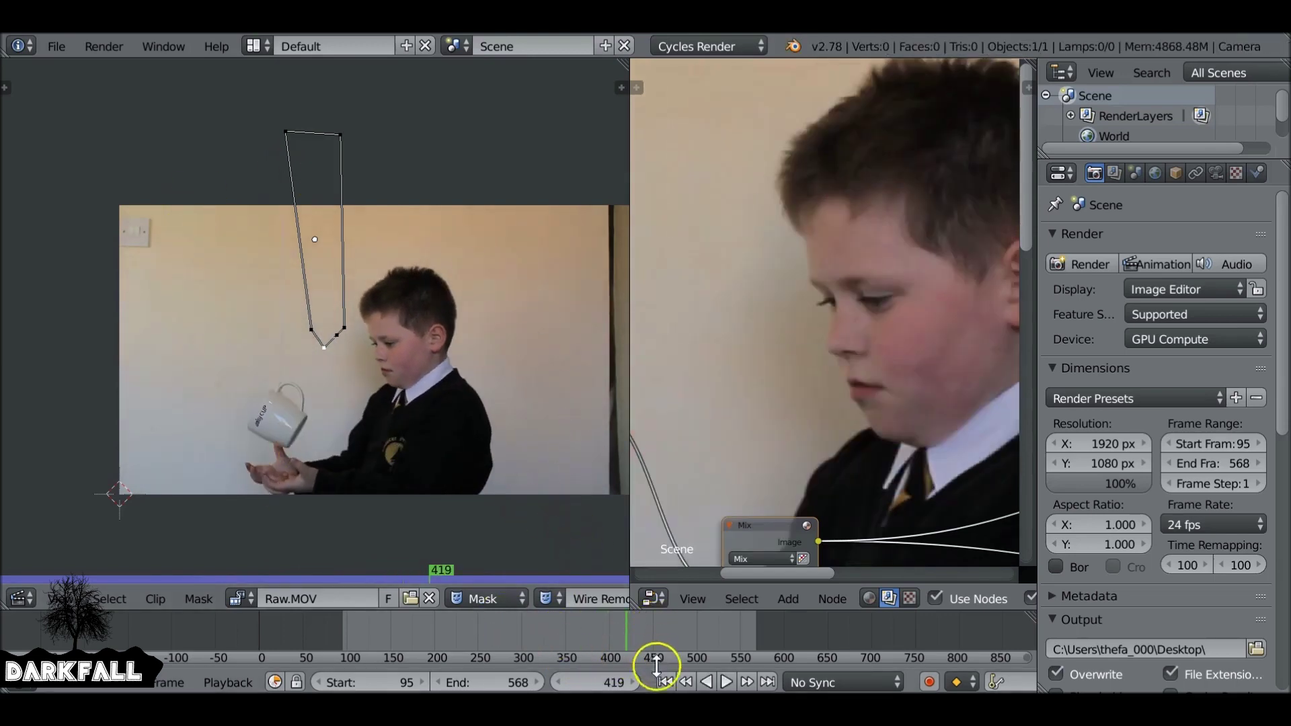
click(664, 682)
click(395, 361)
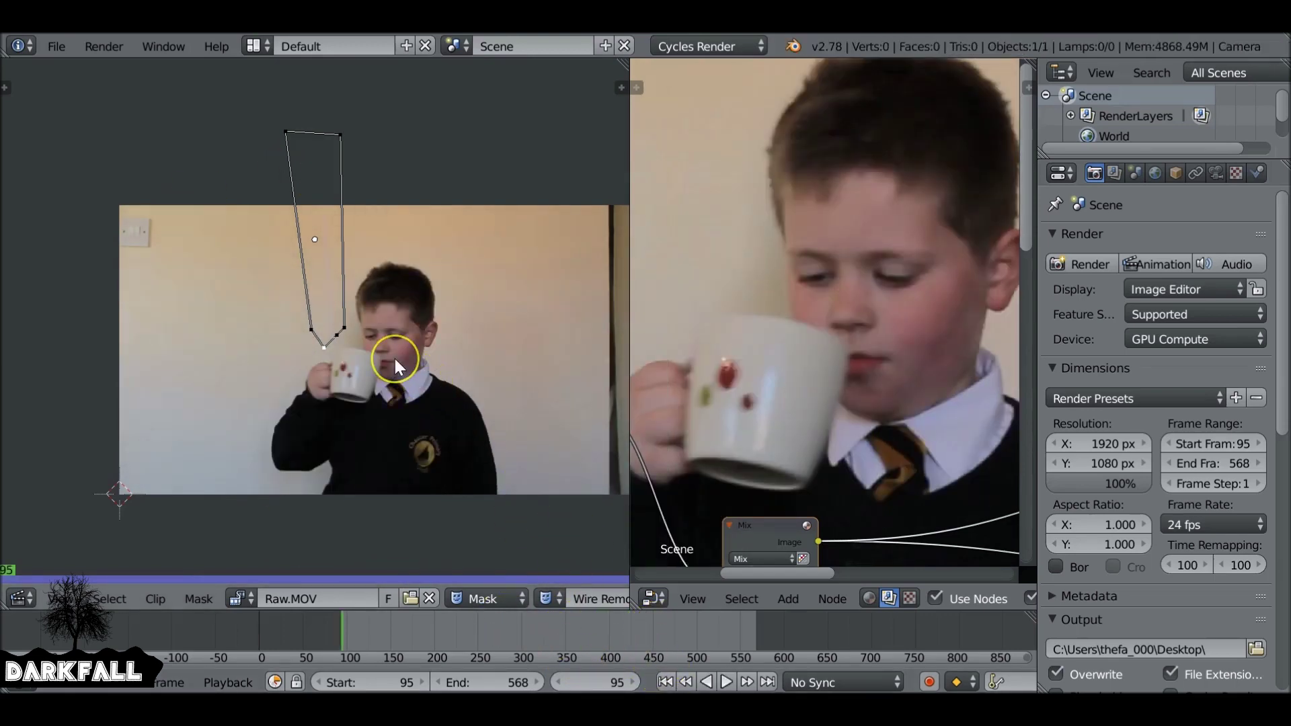
key(a)
click(930, 682)
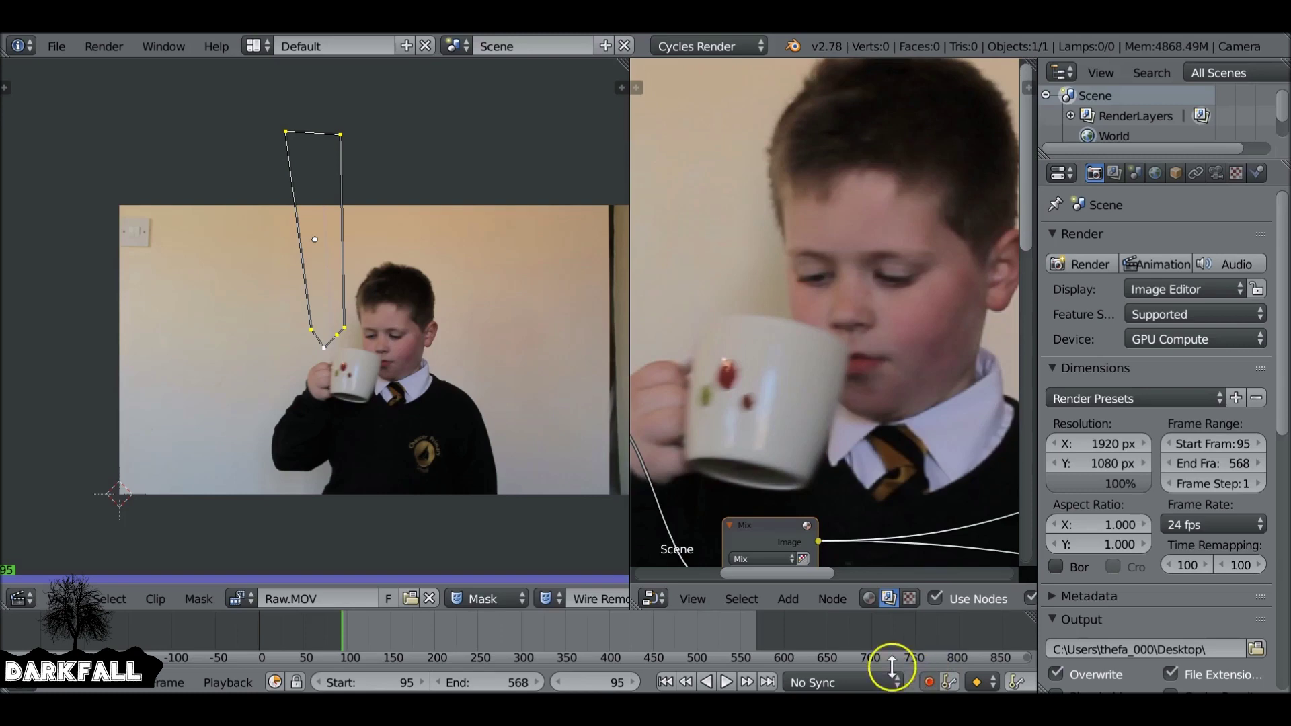
scroll(338, 292, up, 2)
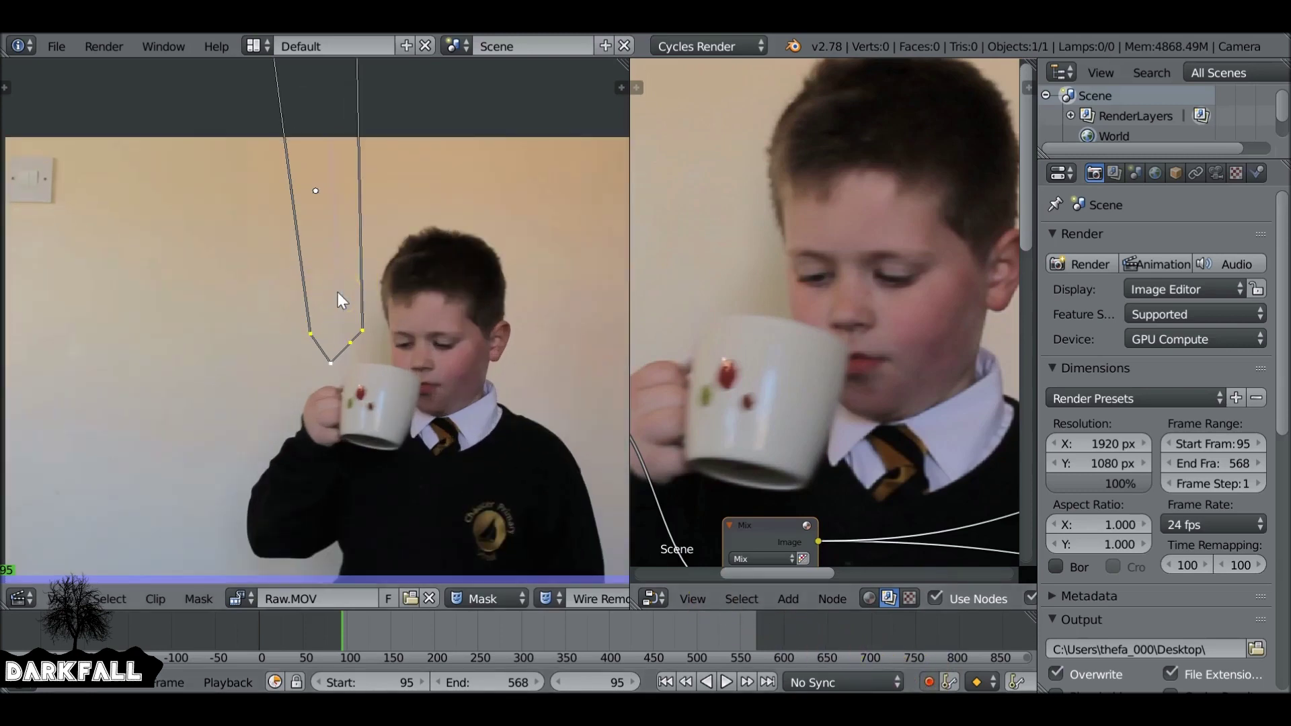
key(g)
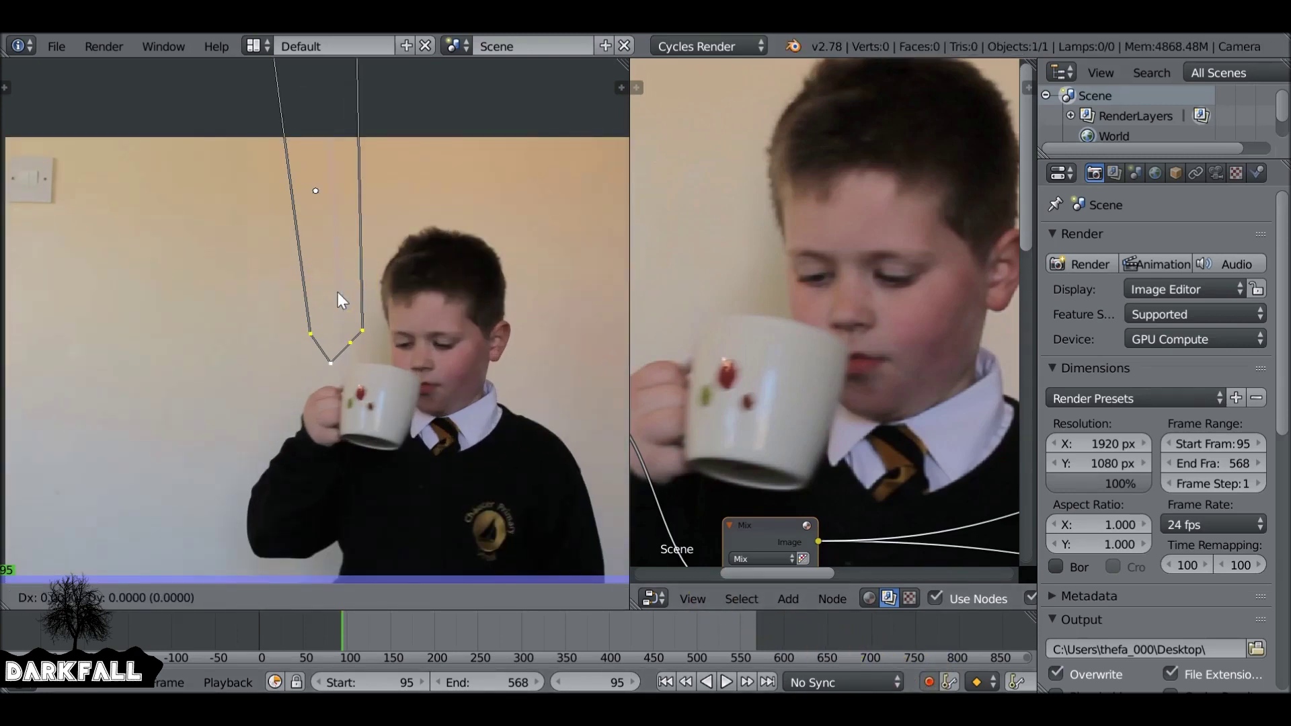
click(338, 292)
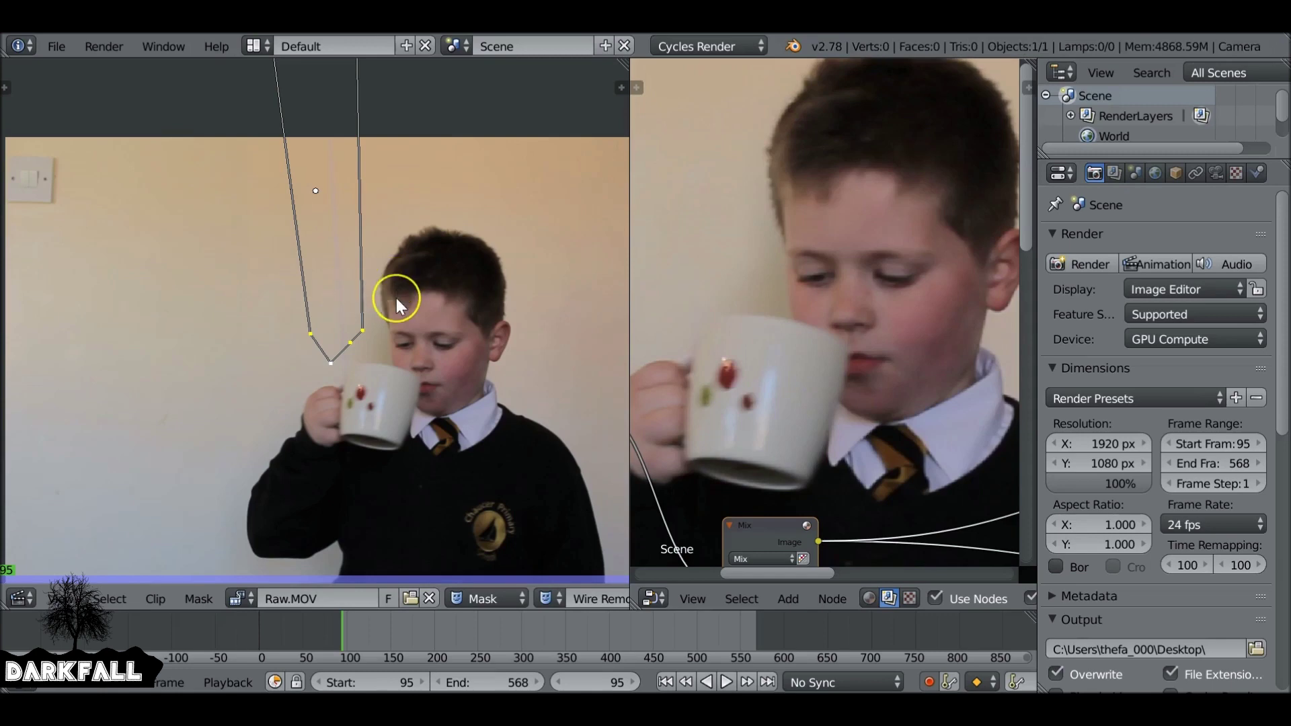
scroll(396, 297, up, 4)
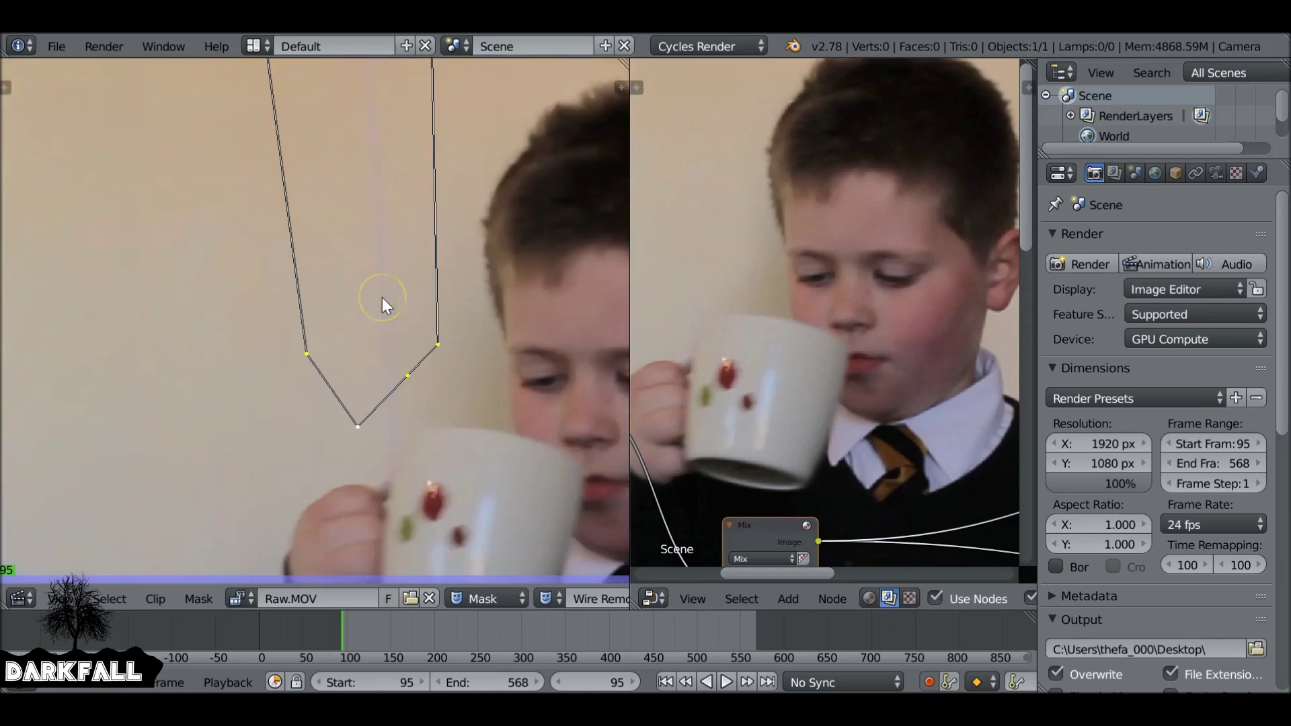
- On frame 96, reshape the bottom, lower-right and top-right mask points around the cup
key(Right)
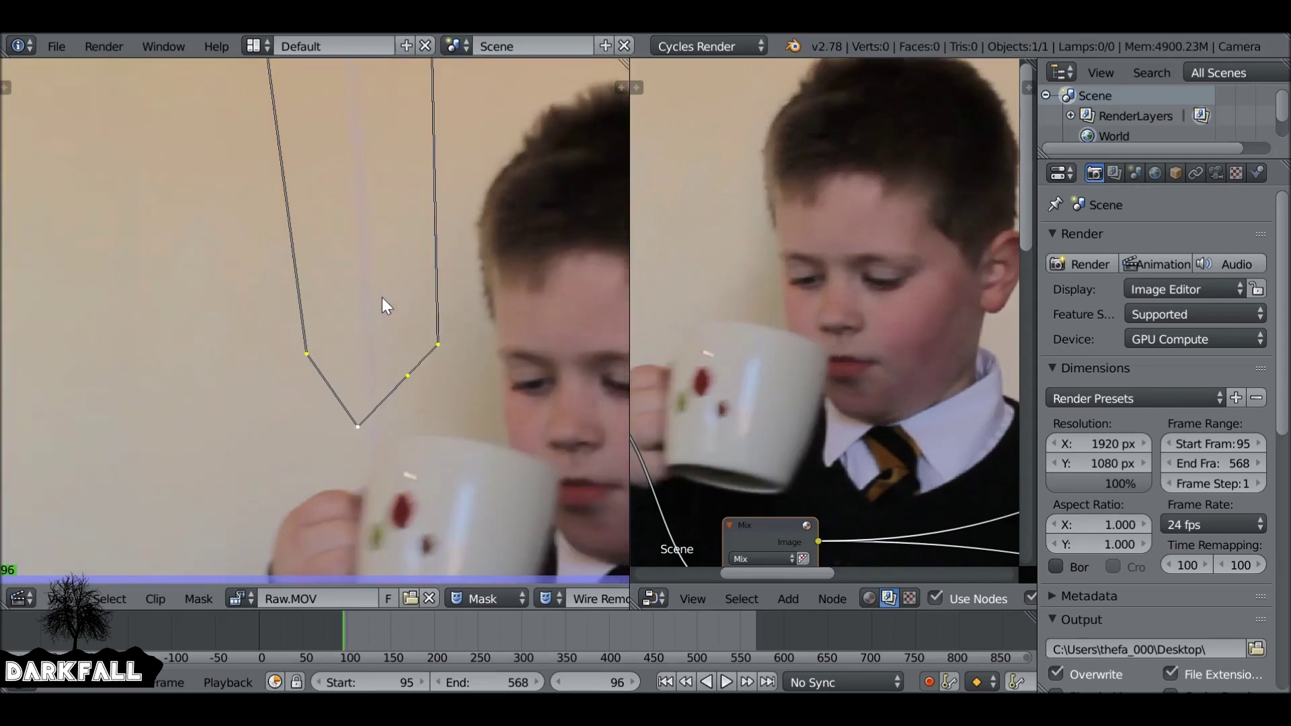
drag(354, 426, 337, 414)
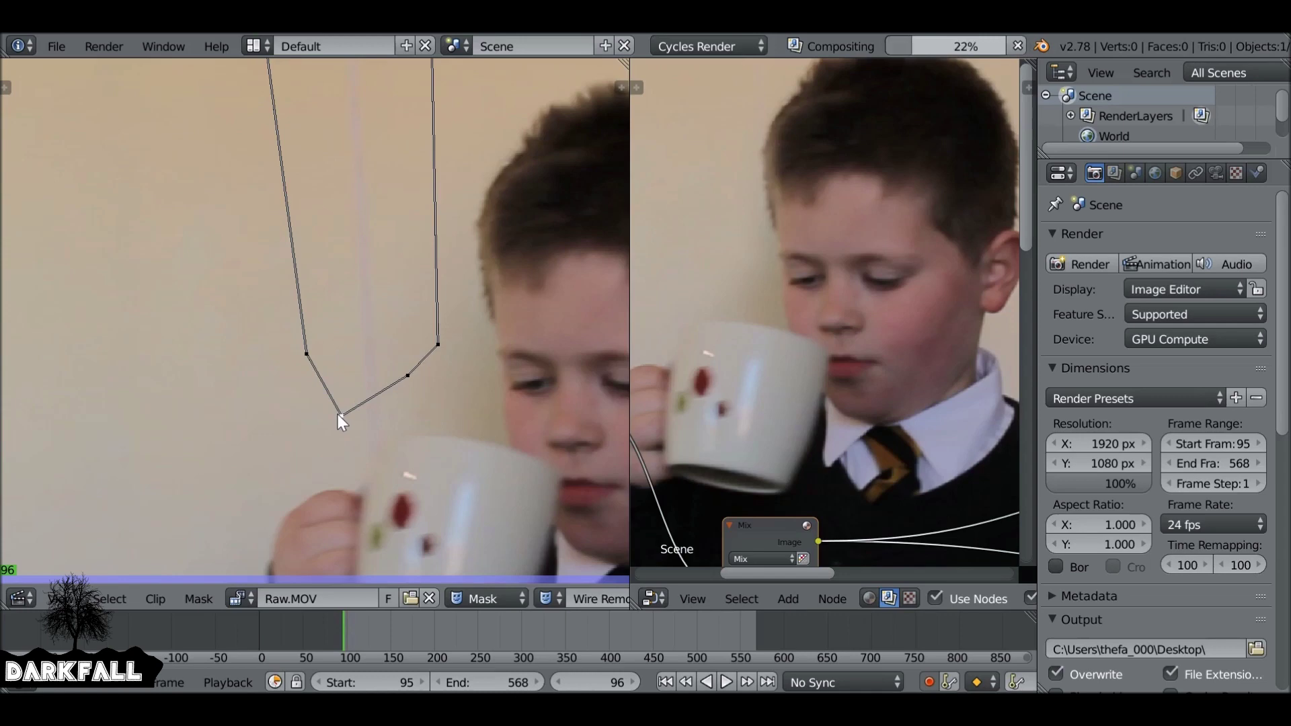
drag(407, 377, 339, 444)
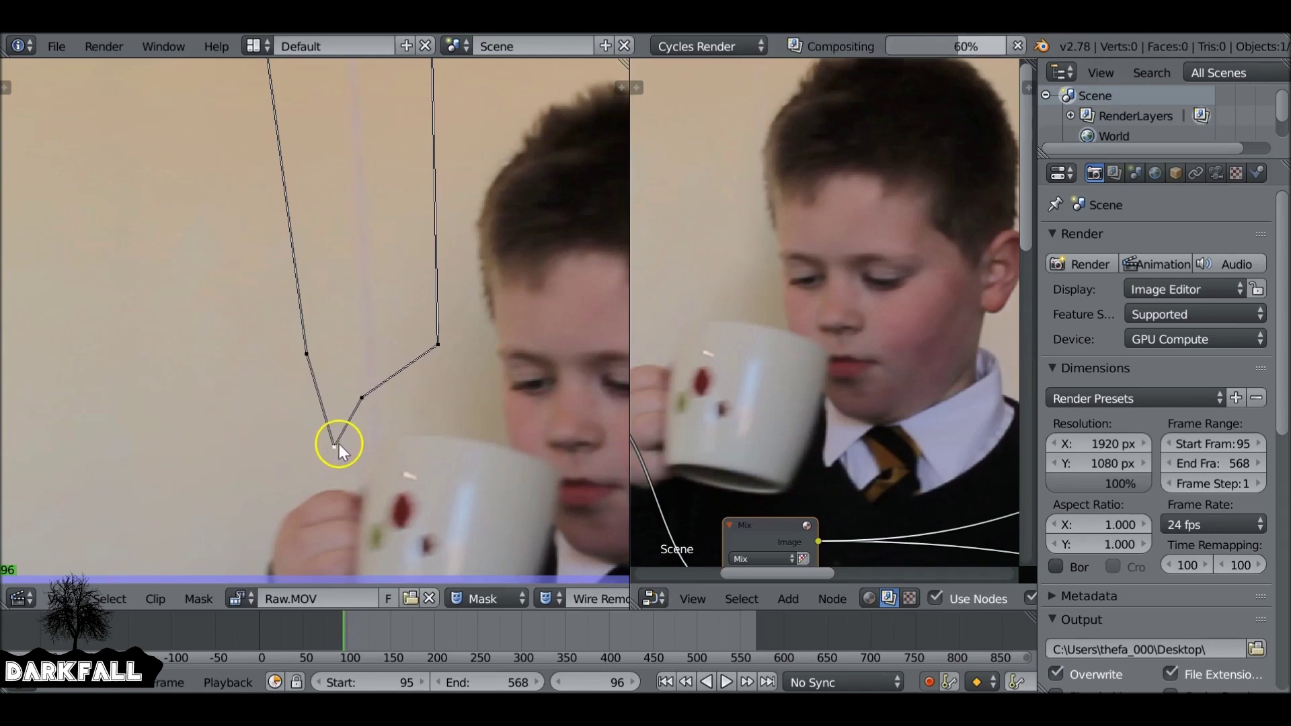
scroll(415, 381, down, 5)
key(a)
key(a)
drag(360, 326, 353, 326)
drag(351, 84, 347, 84)
scroll(340, 412, up, 5)
- Through frame 99, move the bottom, left and lower mask points to follow the cup
key(Right)
key(Right)
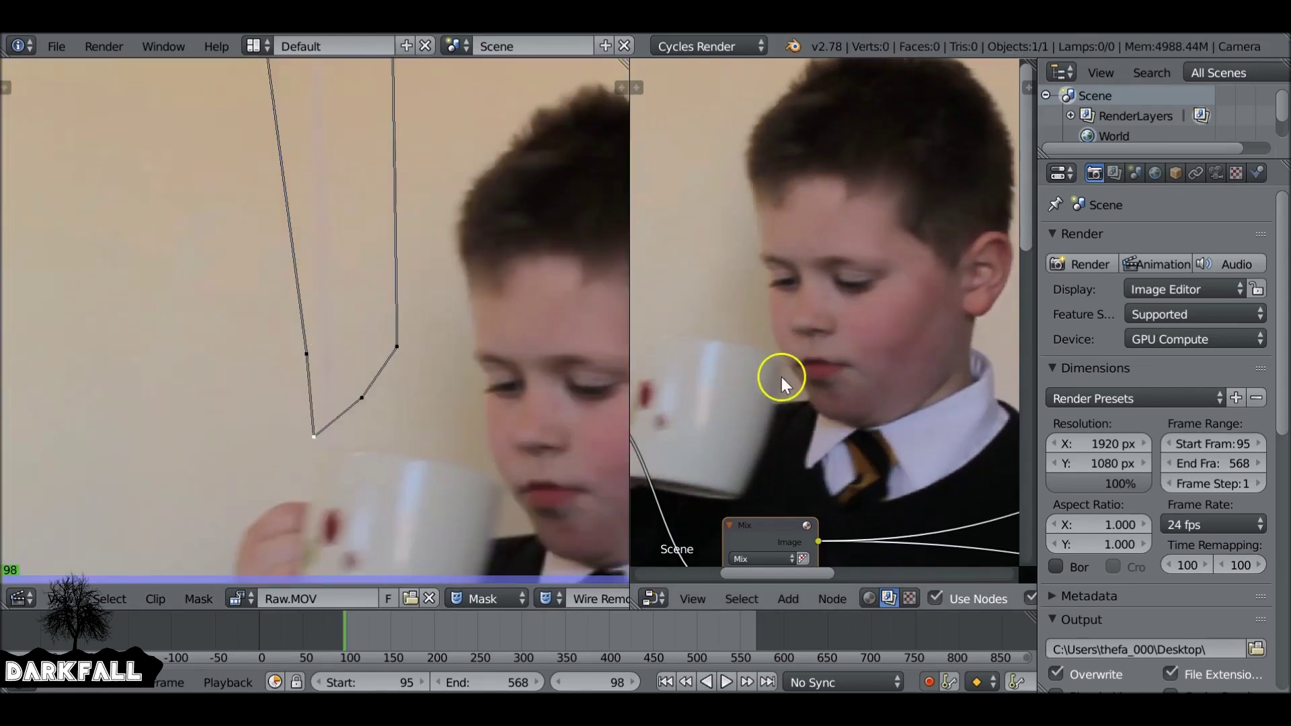
drag(315, 433, 296, 408)
drag(307, 351, 263, 360)
scroll(296, 356, down, 4)
key(Right)
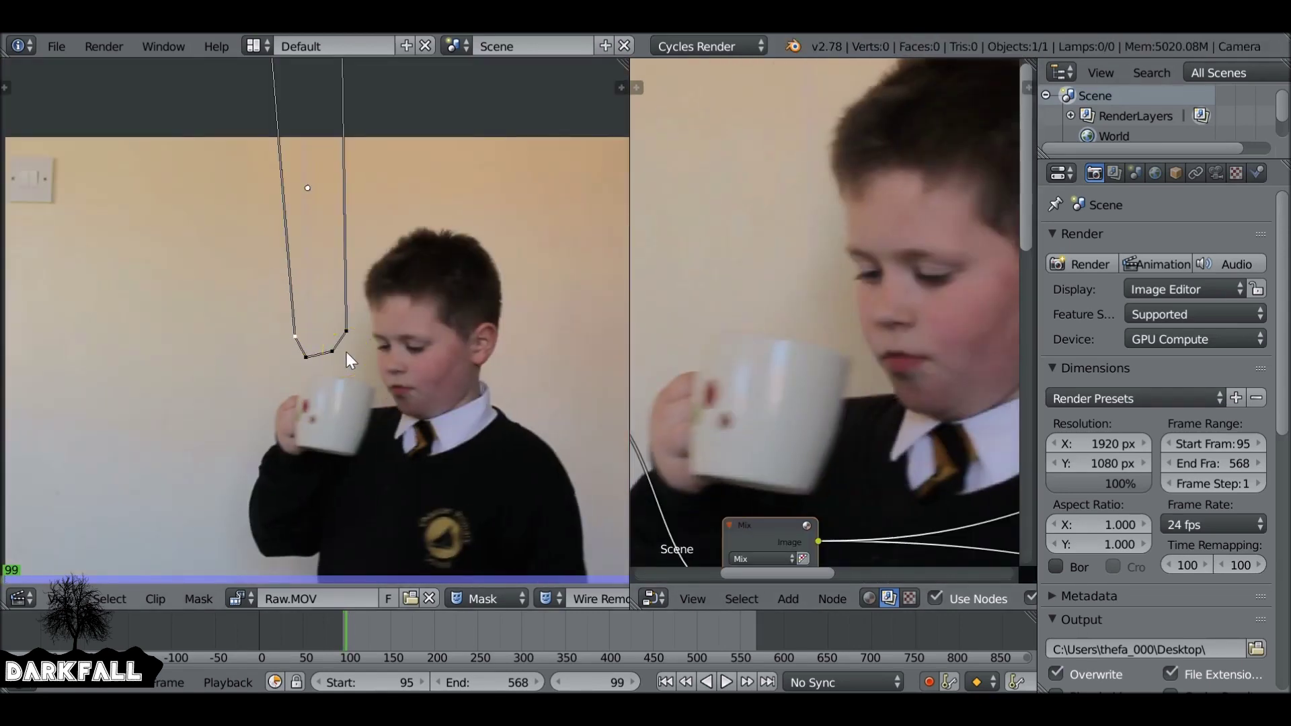
scroll(346, 353, up, 3)
drag(353, 379, 330, 398)
drag(300, 390, 292, 406)
- On frame 101, shift the right, lower-right and top-right mask points left
key(Right)
scroll(367, 337, down, 4)
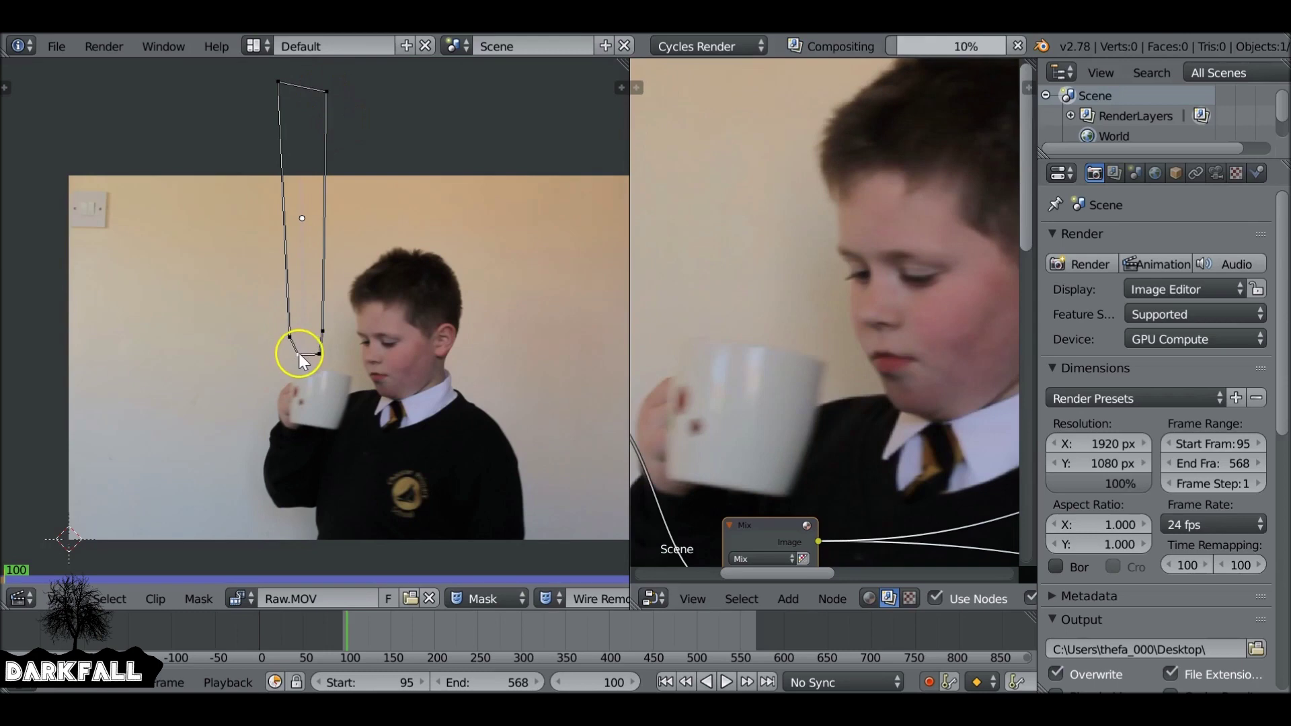
key(Right)
drag(322, 331, 310, 302)
drag(316, 360, 309, 350)
drag(327, 91, 312, 81)
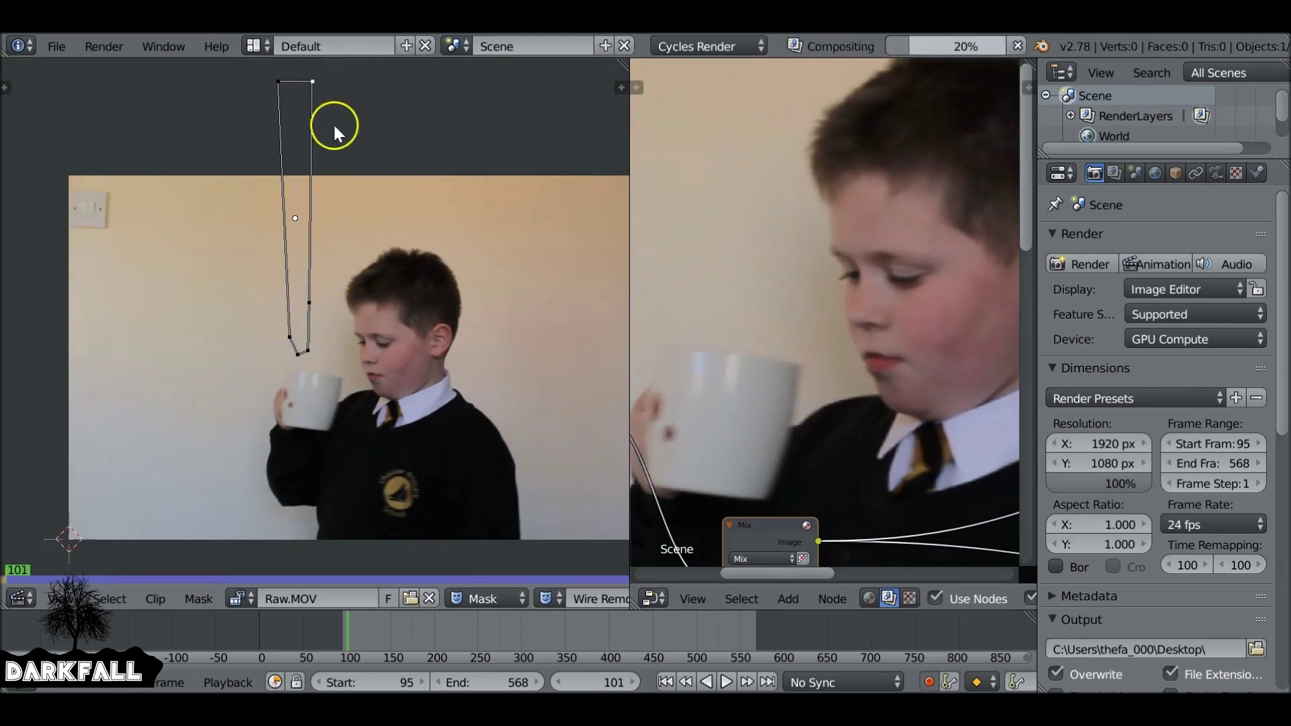
- On the next frames, adjust the bottom, left and right mask points, ending at frame 104
key(Right)
scroll(306, 403, up, 3)
scroll(304, 413, up, 2)
right_drag(334, 316, 311, 370)
right_drag(279, 276, 261, 276)
scroll(315, 343, down, 4)
right_drag(325, 288, 316, 285)
key(Right)
scroll(334, 309, up, 5)
right_drag(262, 485, 237, 485)
key(Right)
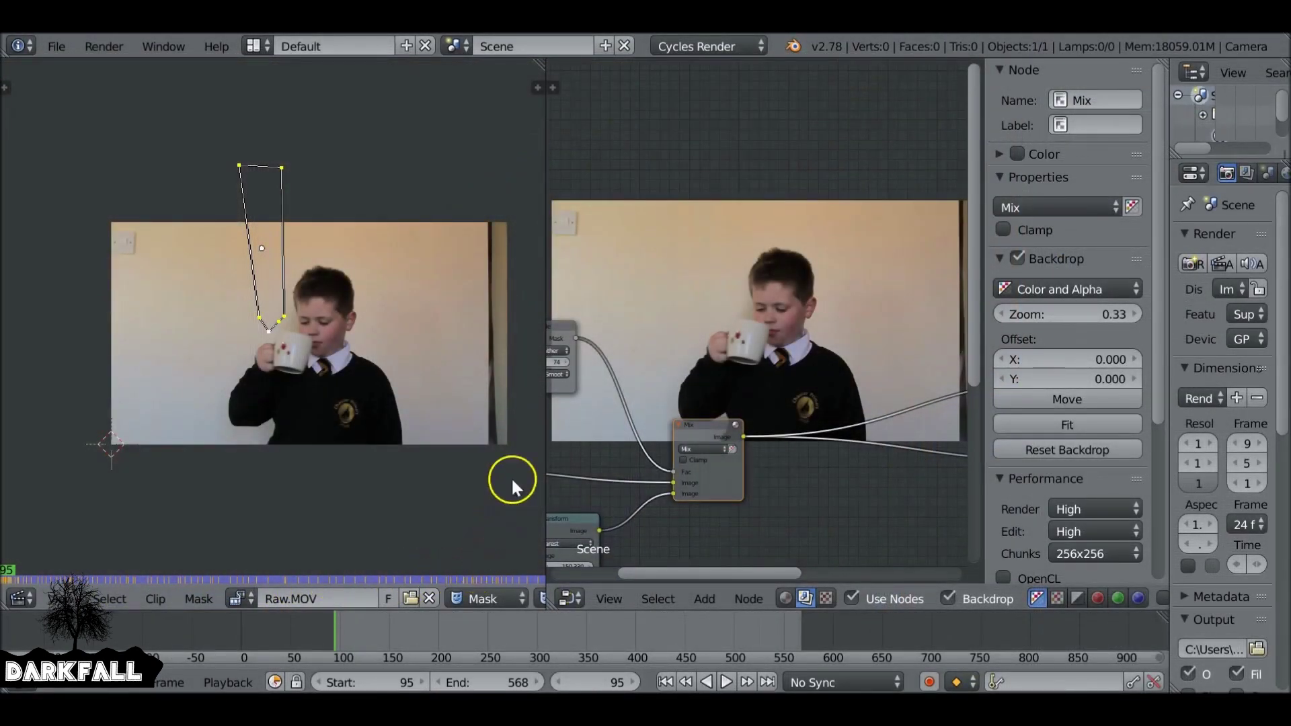
- Scrub the clip to frame 435 and zoom in to check the mask hides the wire above the cup
click(404, 639)
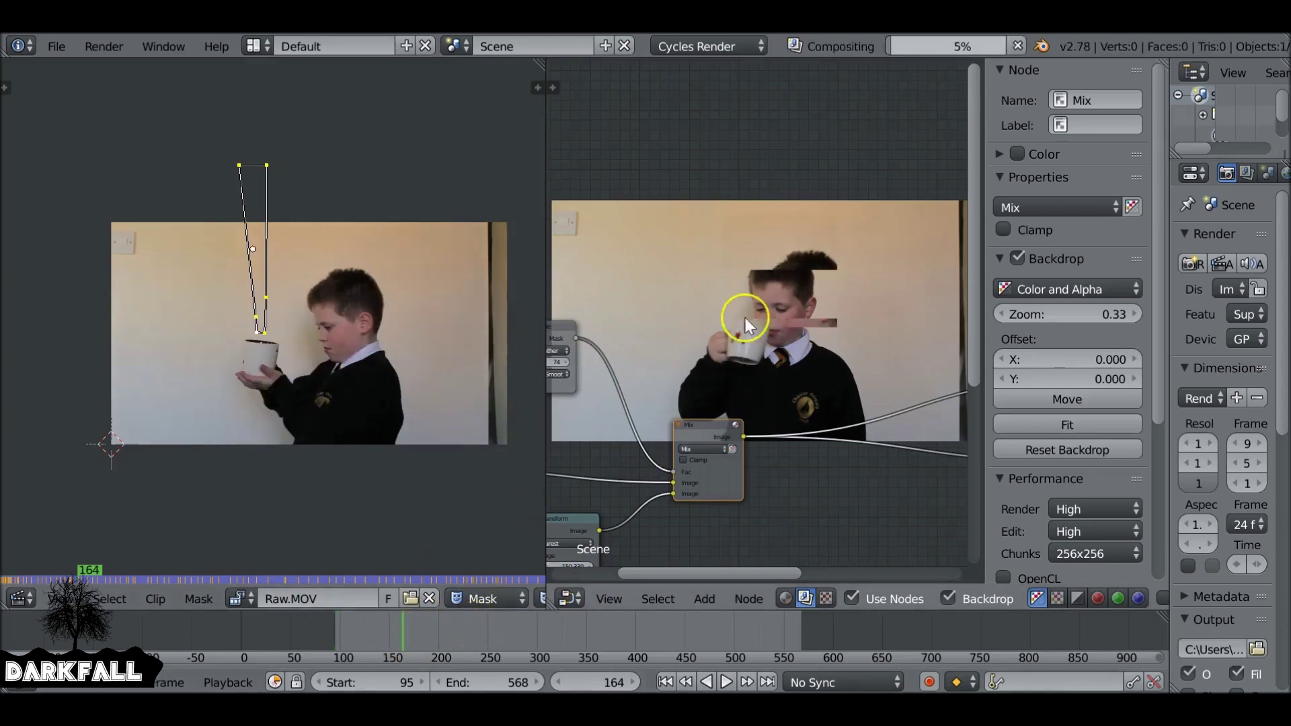
click(499, 622)
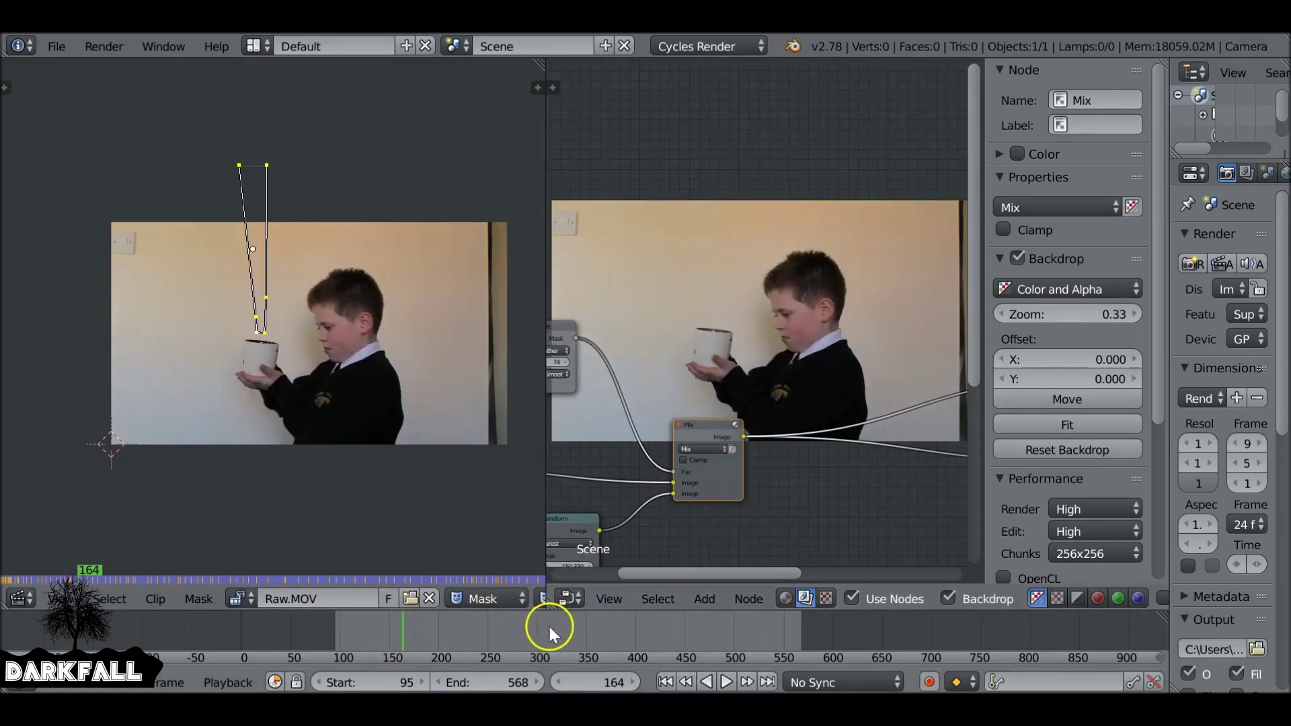
click(634, 625)
drag(664, 624, 670, 624)
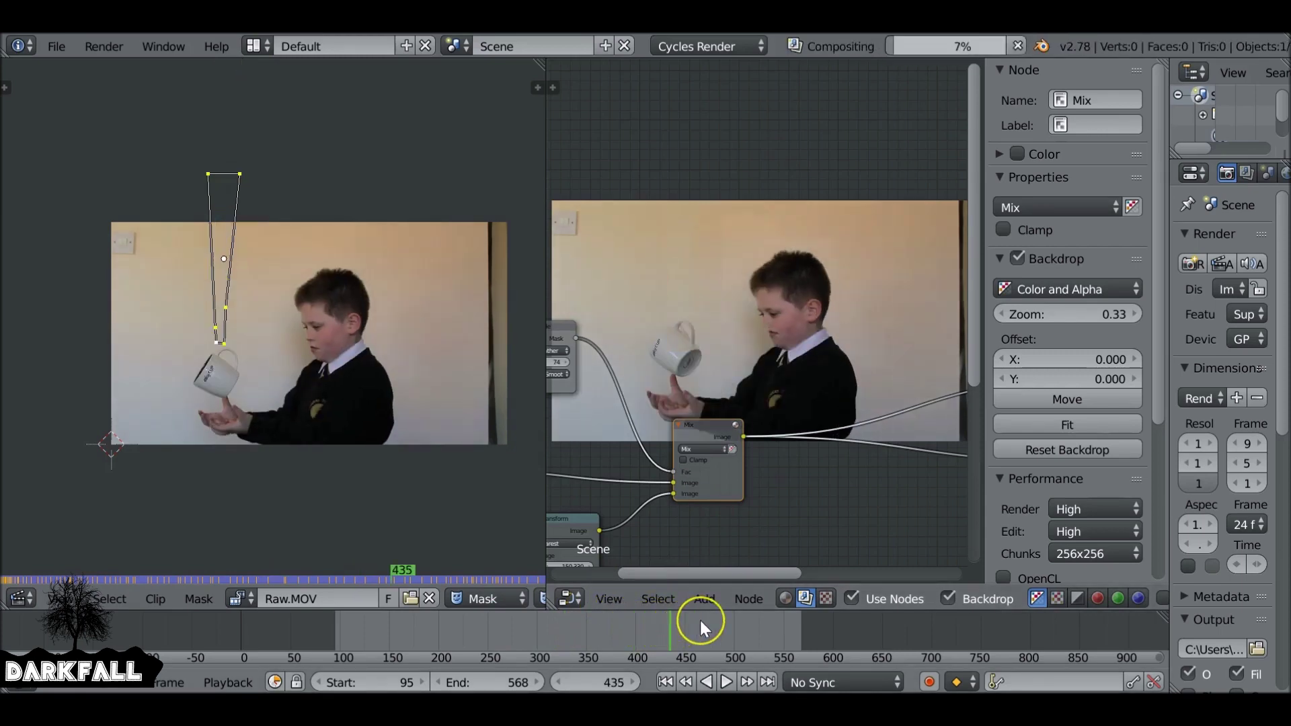
scroll(251, 316, up, 8)
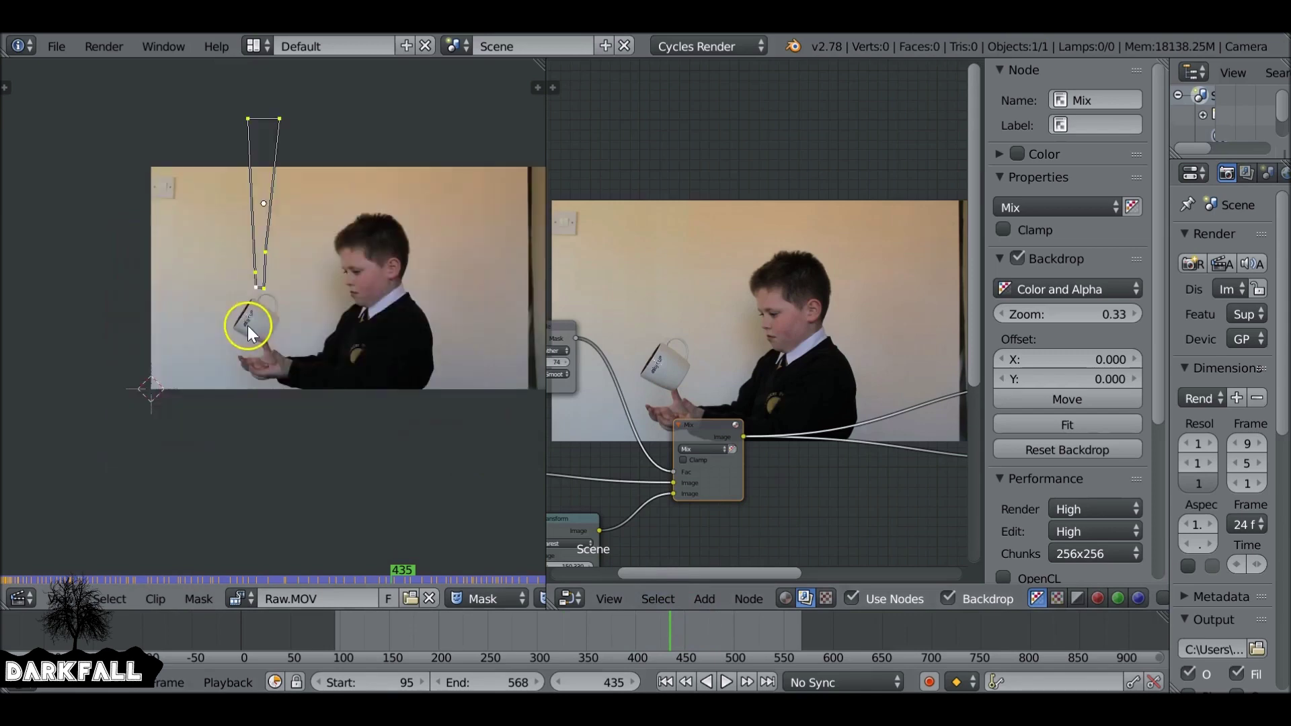
scroll(273, 362, up, 4)
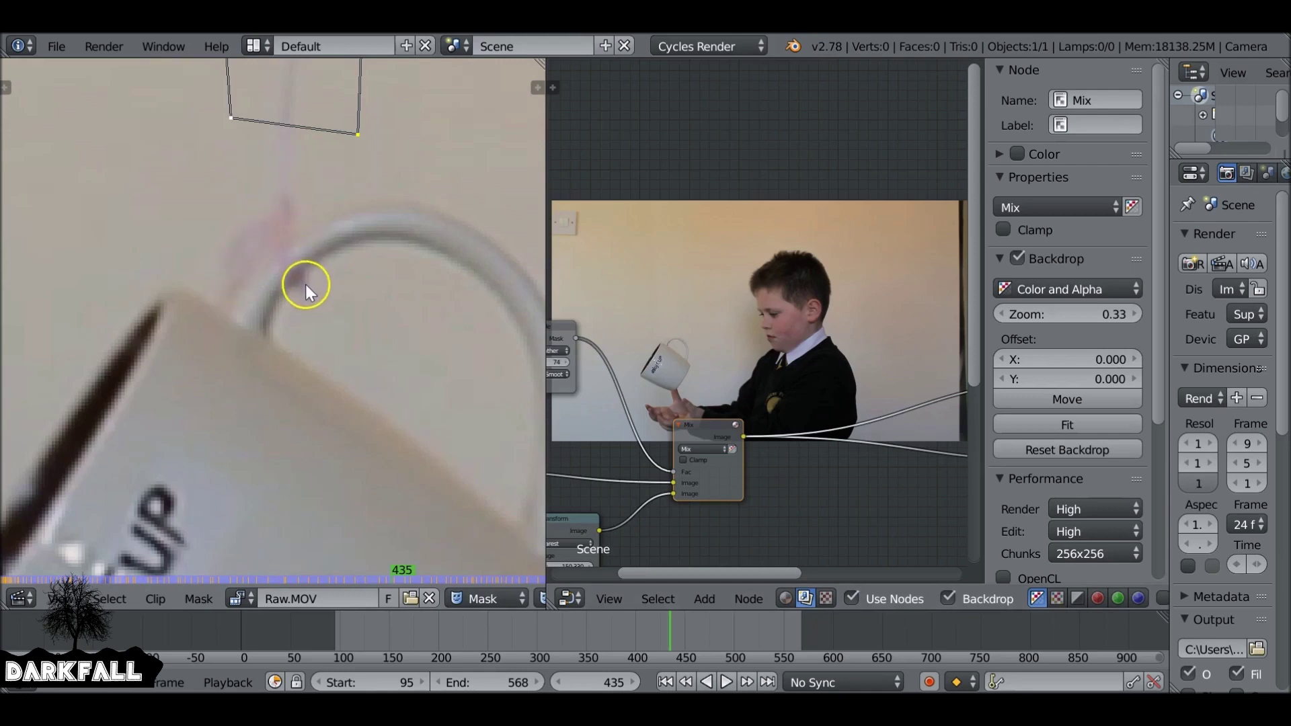
scroll(369, 377, down, 3)
scroll(487, 599, down, 3)
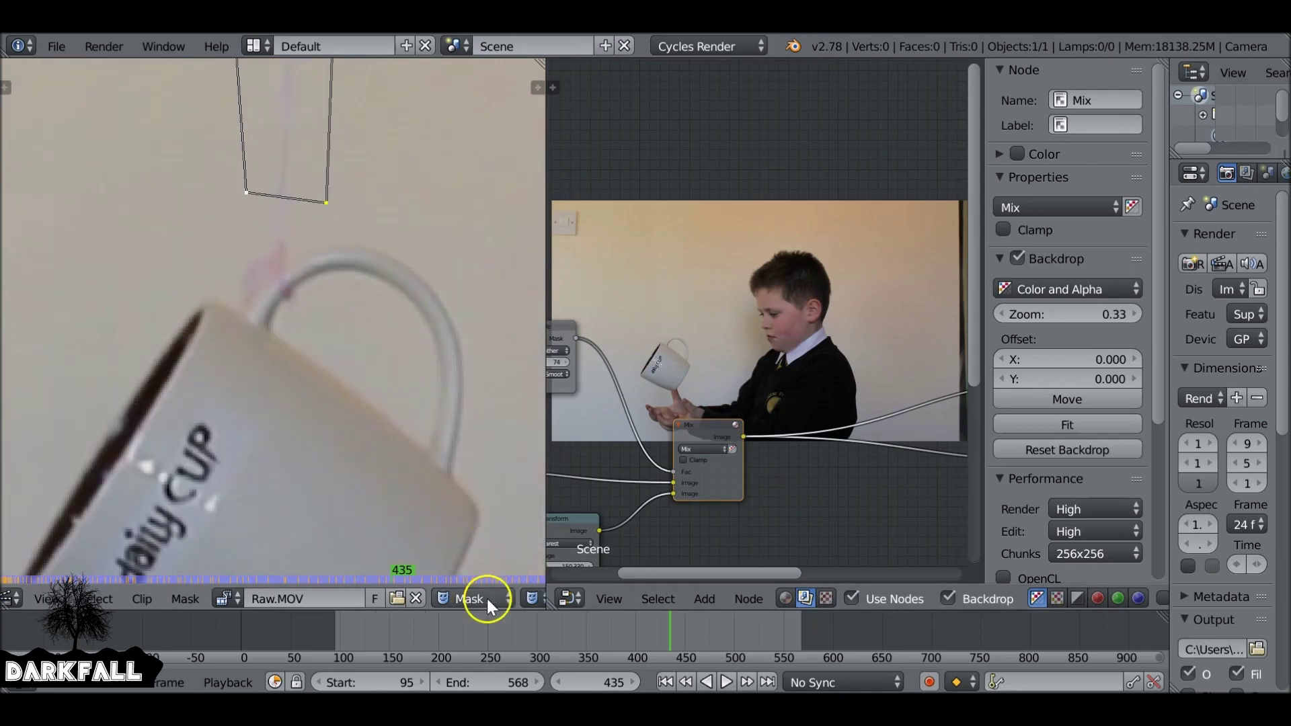
- Create a new mask named 'REfinement'
scroll(486, 598, down, 6)
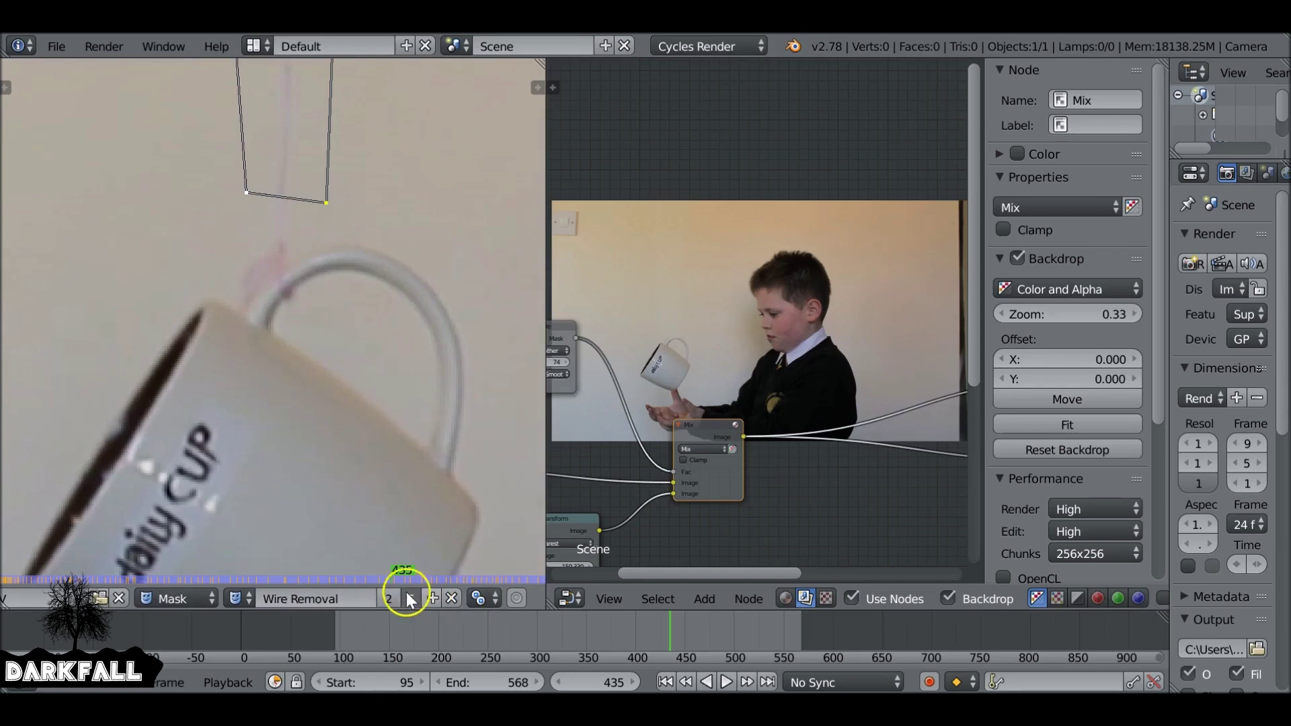
click(433, 598)
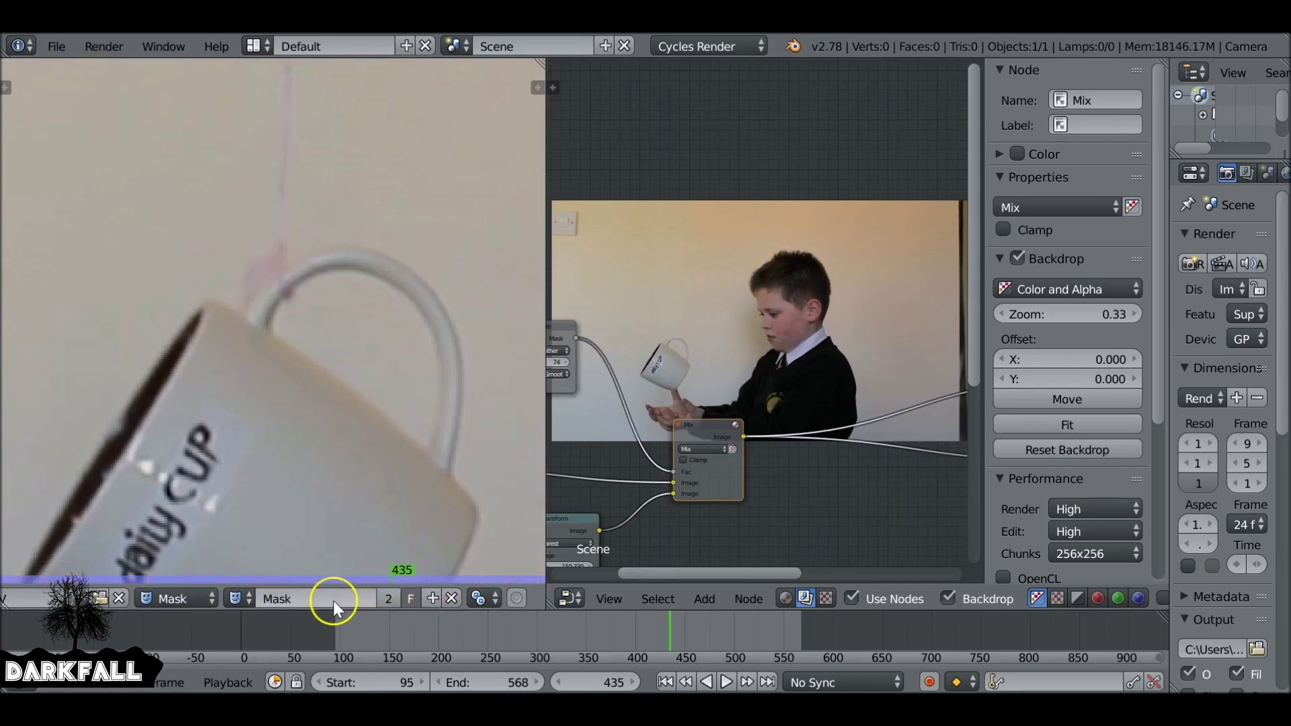
click(319, 599)
text(REf)
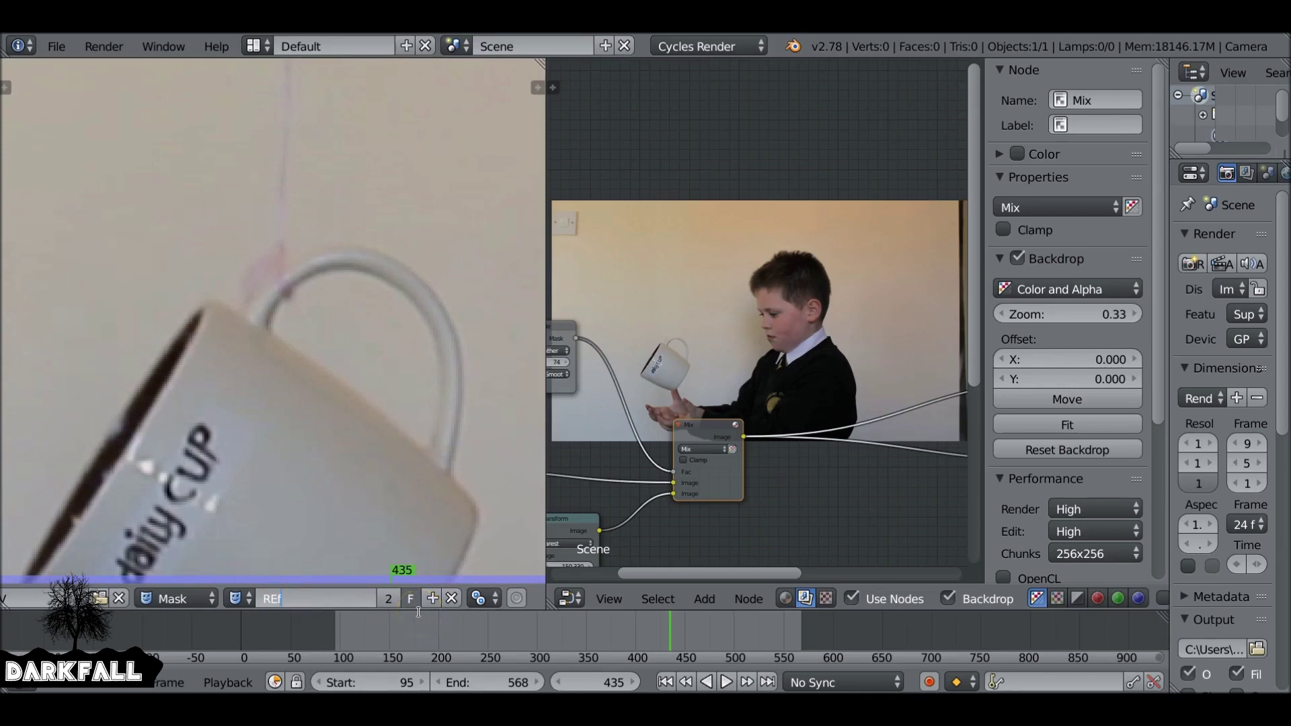
text(inement)
key(Return)
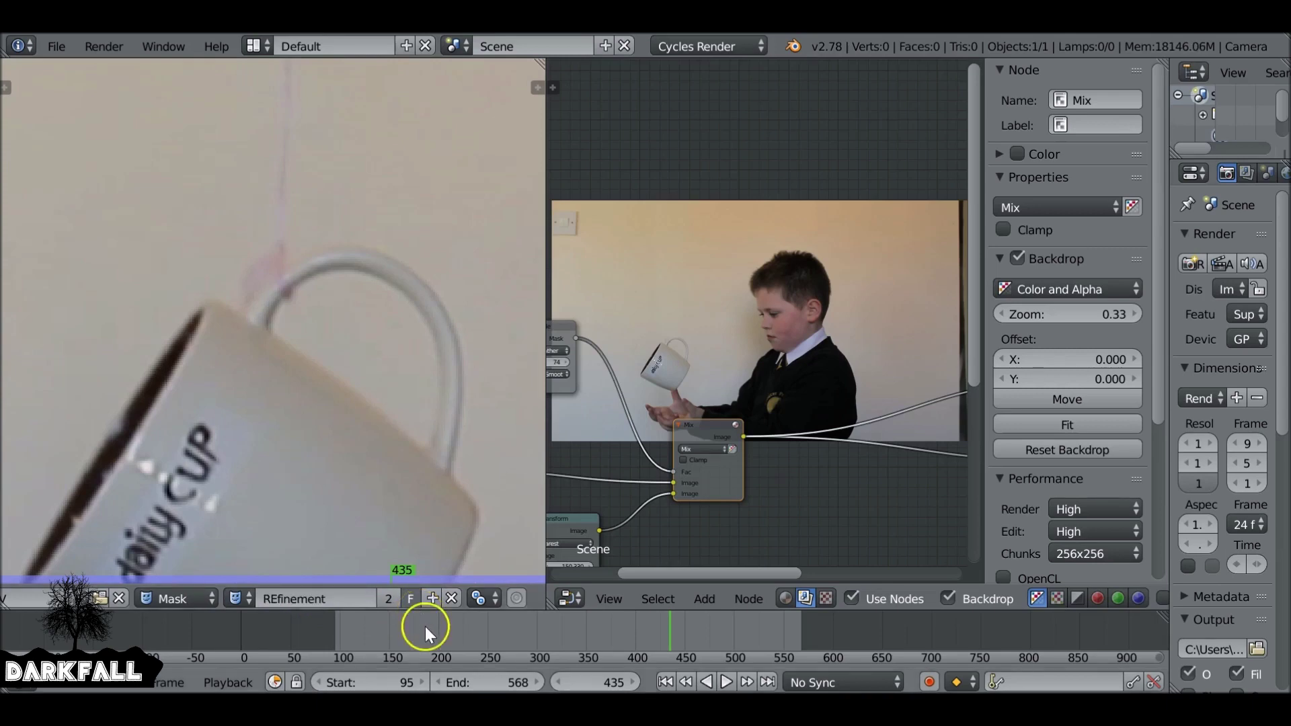
- Draw a closed REfinement shape around the cup handle's tip where wire remains
ctrl+click(269, 240)
ctrl+click(240, 268)
ctrl+click(236, 297)
ctrl+click(257, 292)
ctrl+click(288, 270)
ctrl+click(301, 245)
ctrl+click(281, 235)
ctrl+click(265, 234)
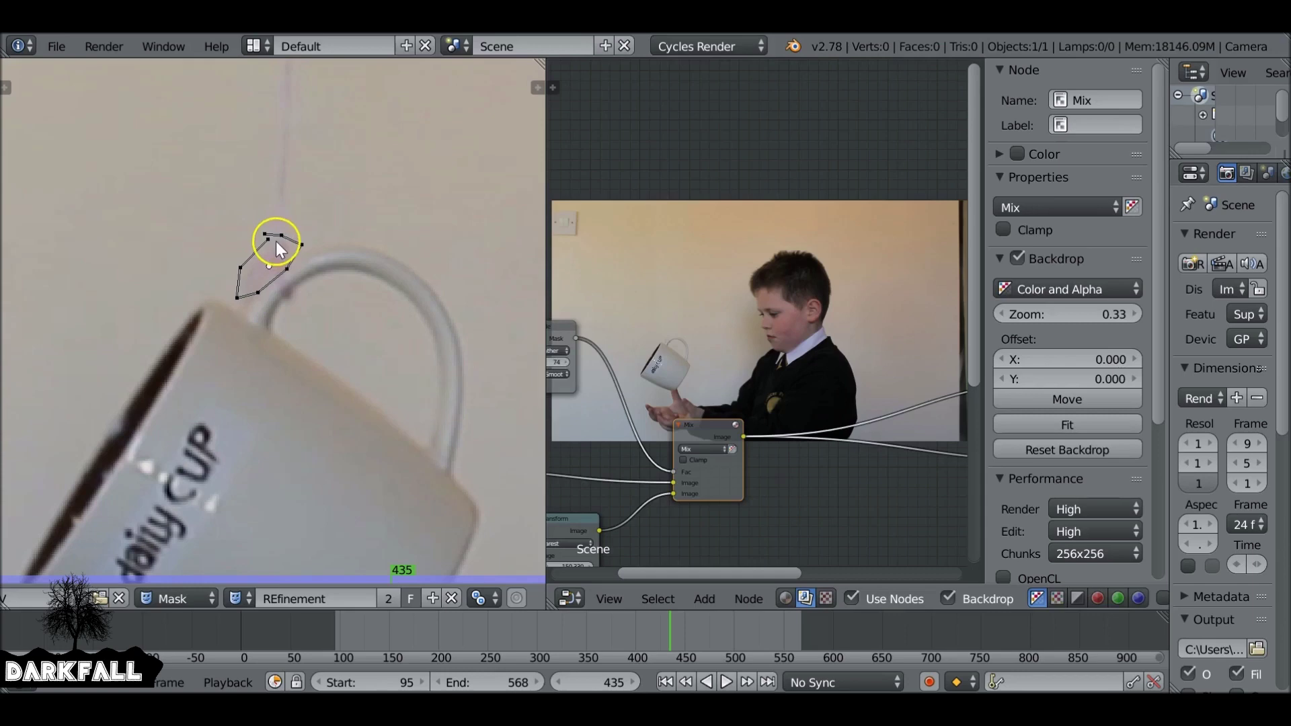
key(ctrl+z)
key(alt+c)
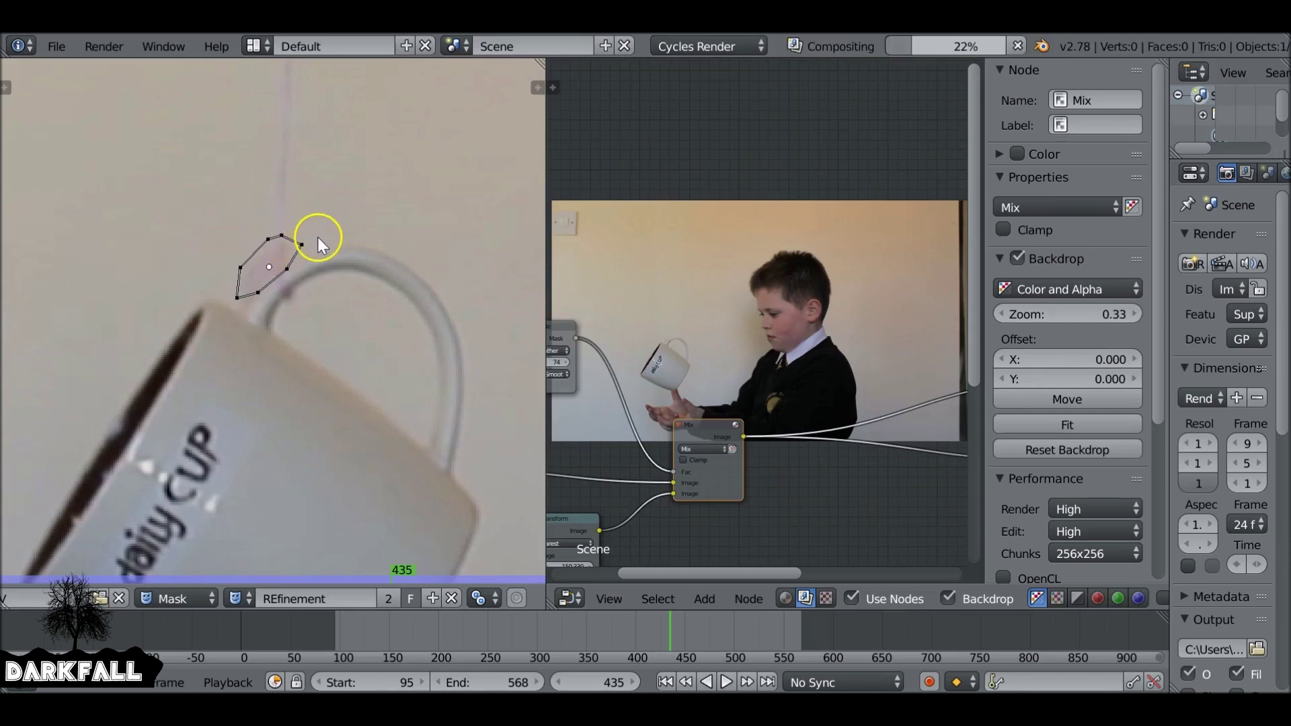
- Reposition the Mix node and widen the node editor across most of the window
middle_drag(595, 385, 725, 329)
drag(783, 356, 805, 327)
middle_drag(775, 329, 549, 414)
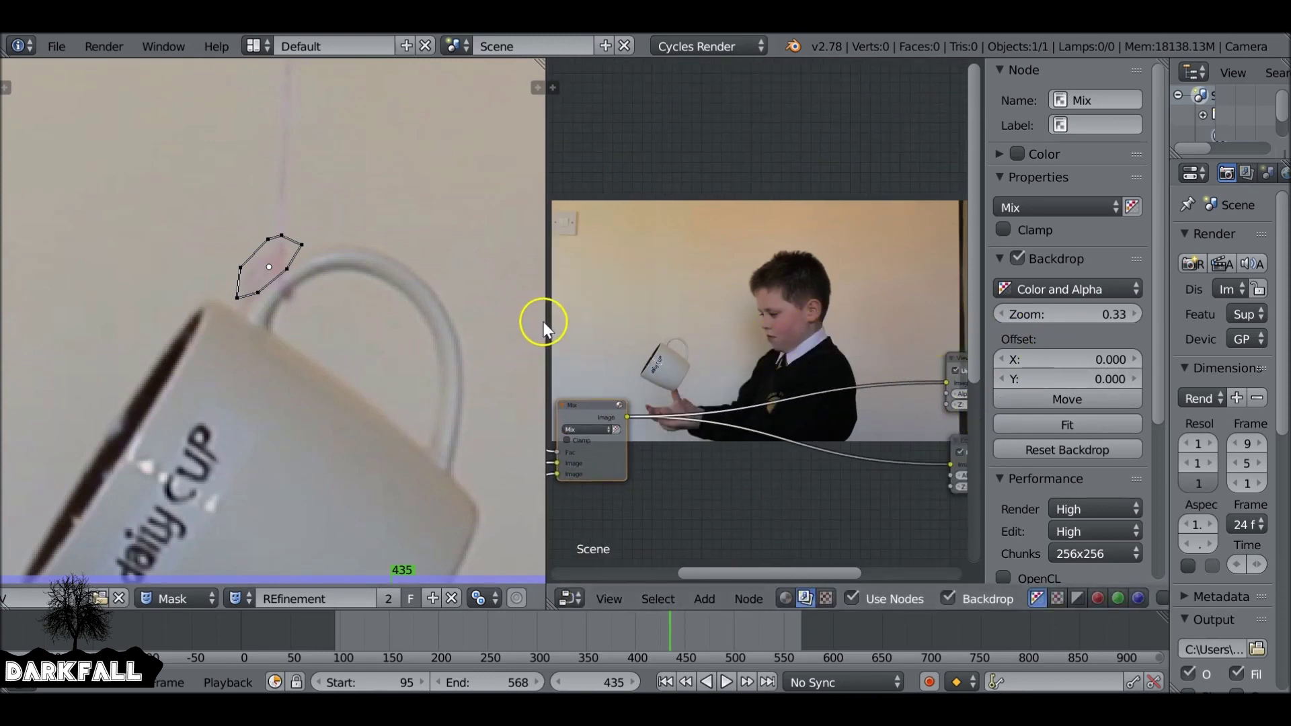
drag(545, 324, 101, 337)
middle_drag(343, 360, 453, 211)
- Move the Movie Clip and Transform nodes left to tidy the node layout
drag(244, 308, 156, 293)
drag(375, 374, 264, 348)
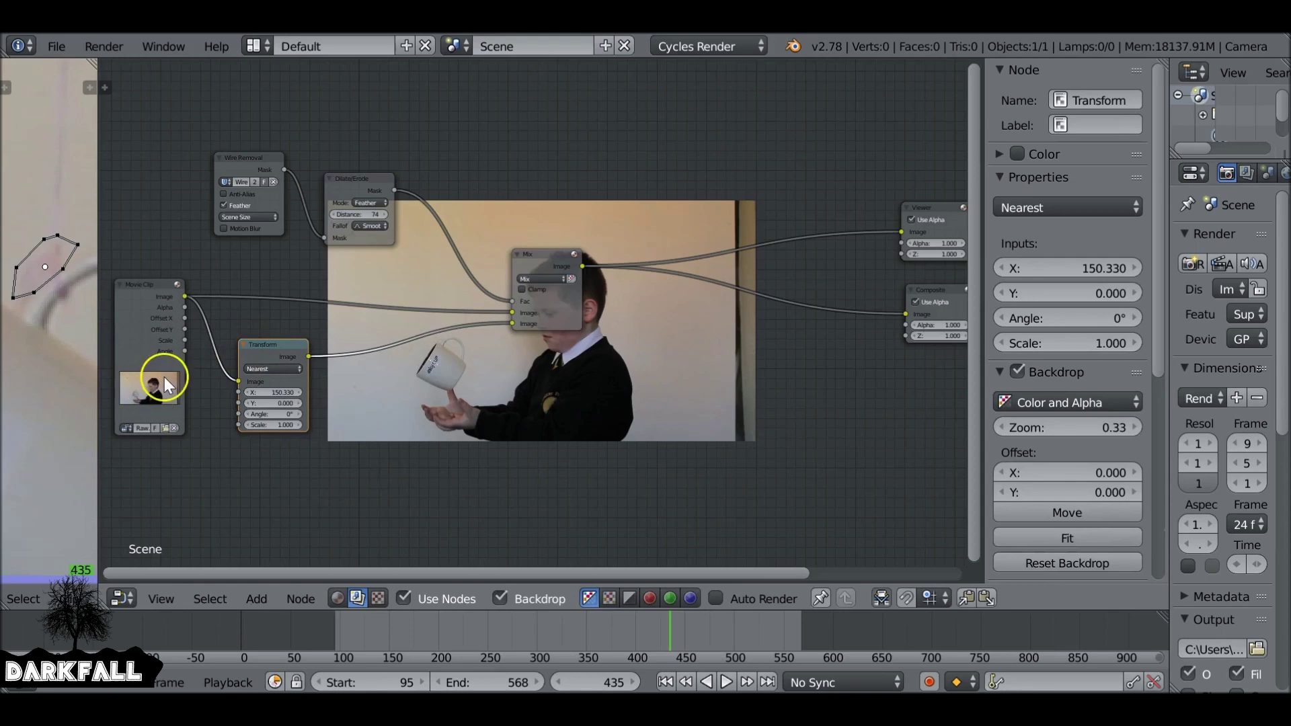
middle_drag(493, 364, 310, 400)
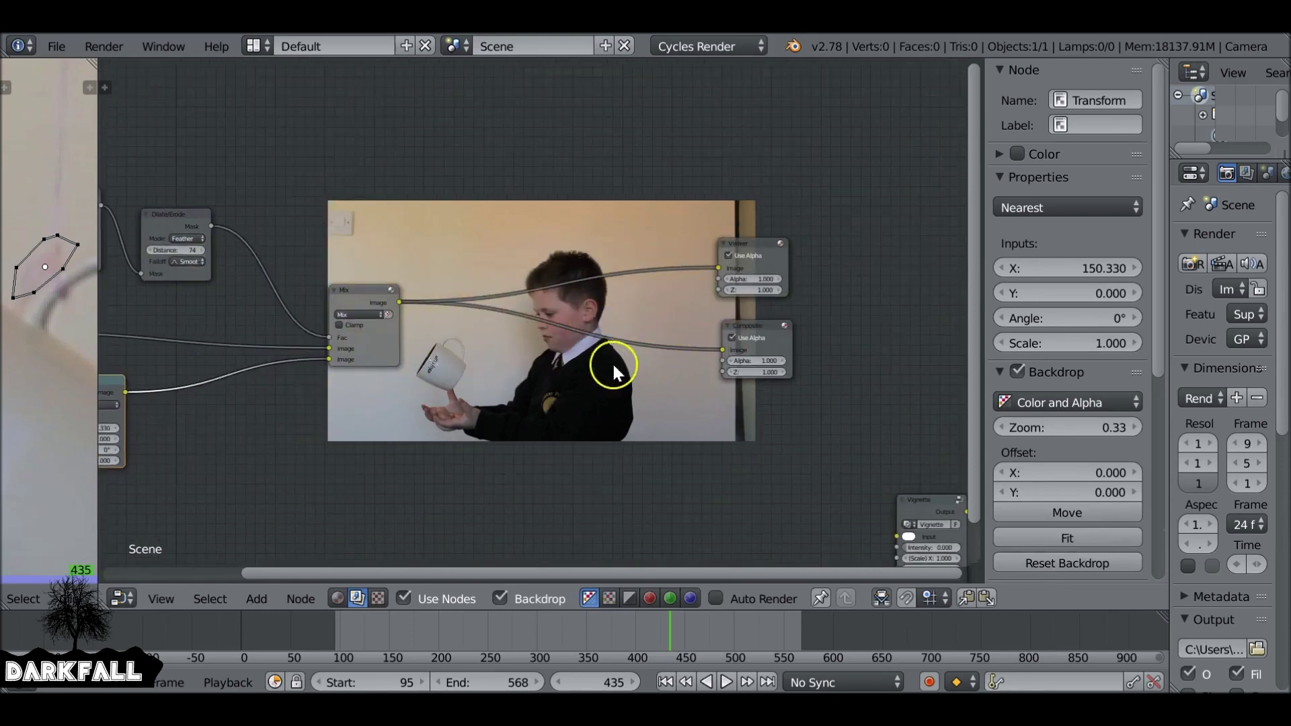
drag(1169, 293, 1000, 308)
scroll(1069, 325, down, 2)
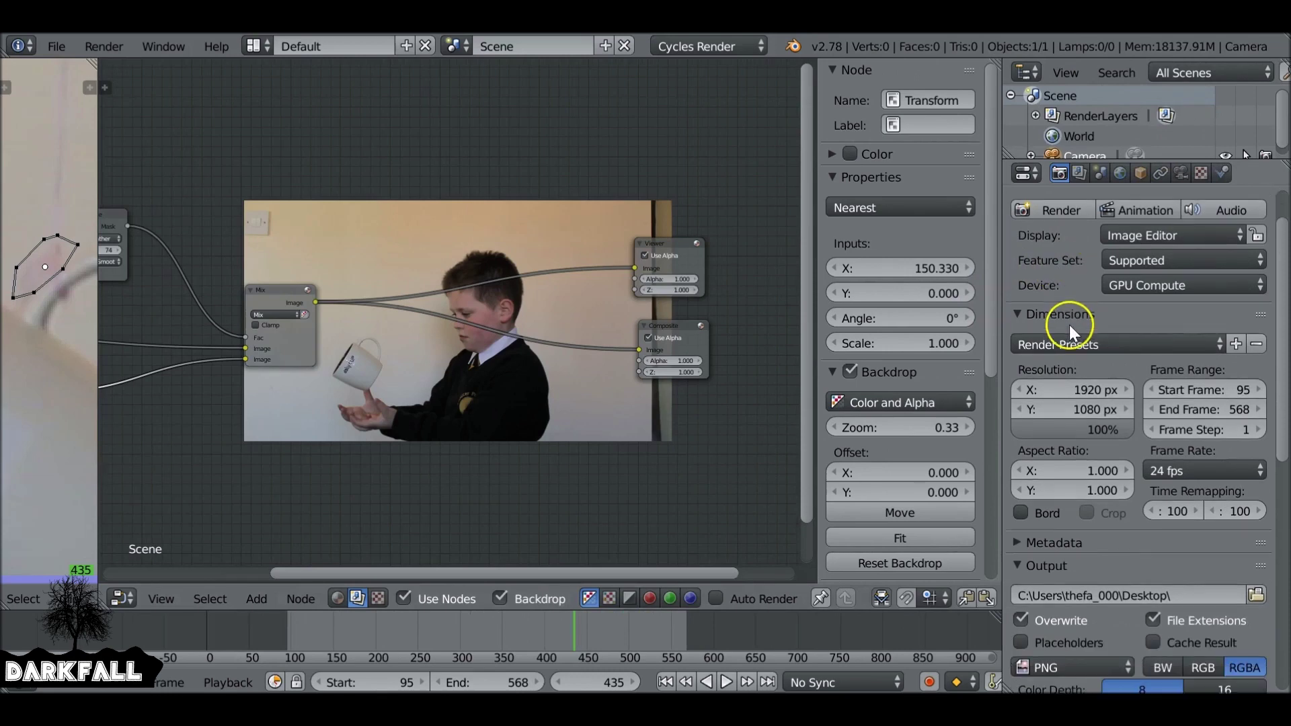
- Set the render frame rate to 25 fps
click(1174, 467)
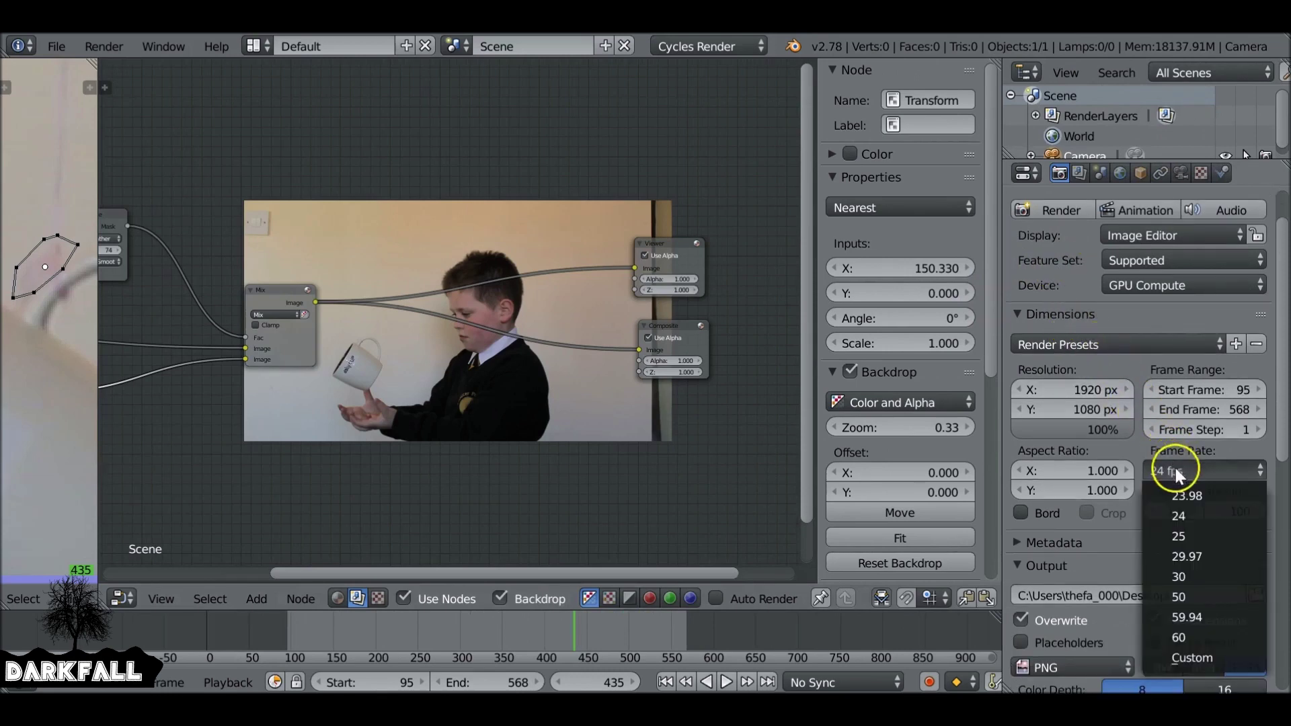
click(1203, 574)
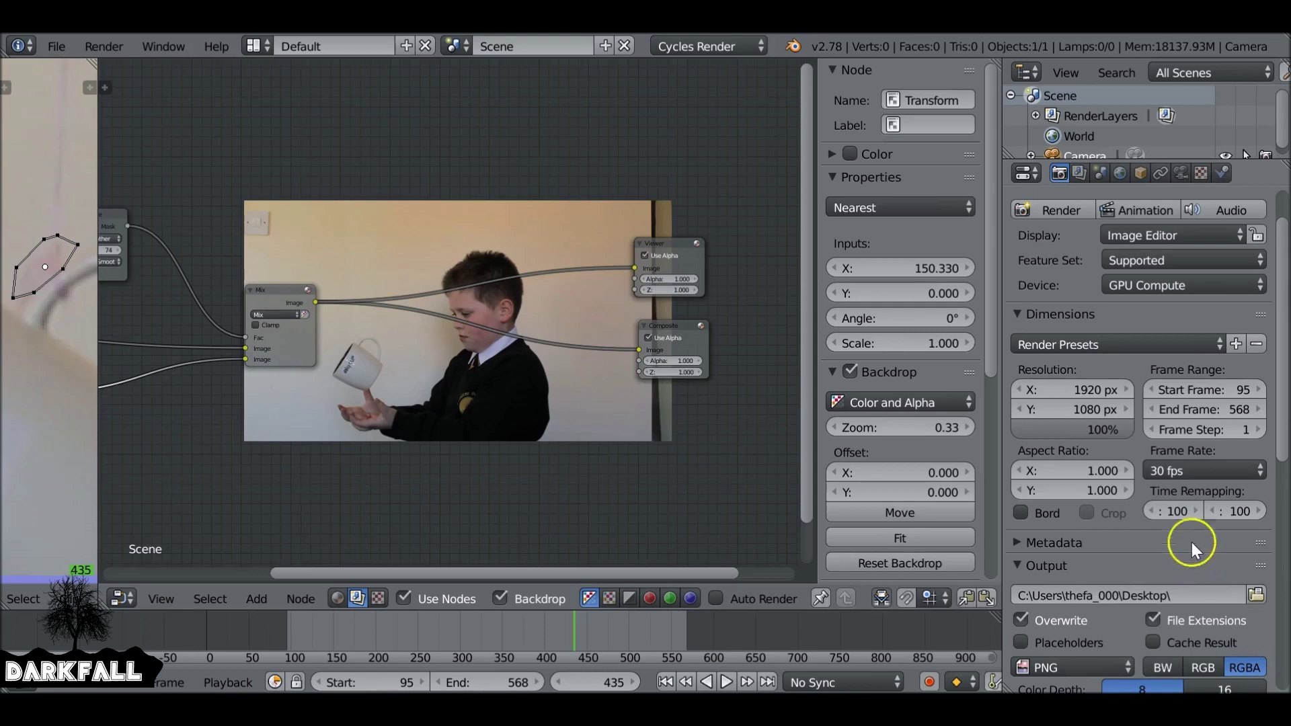
click(1192, 471)
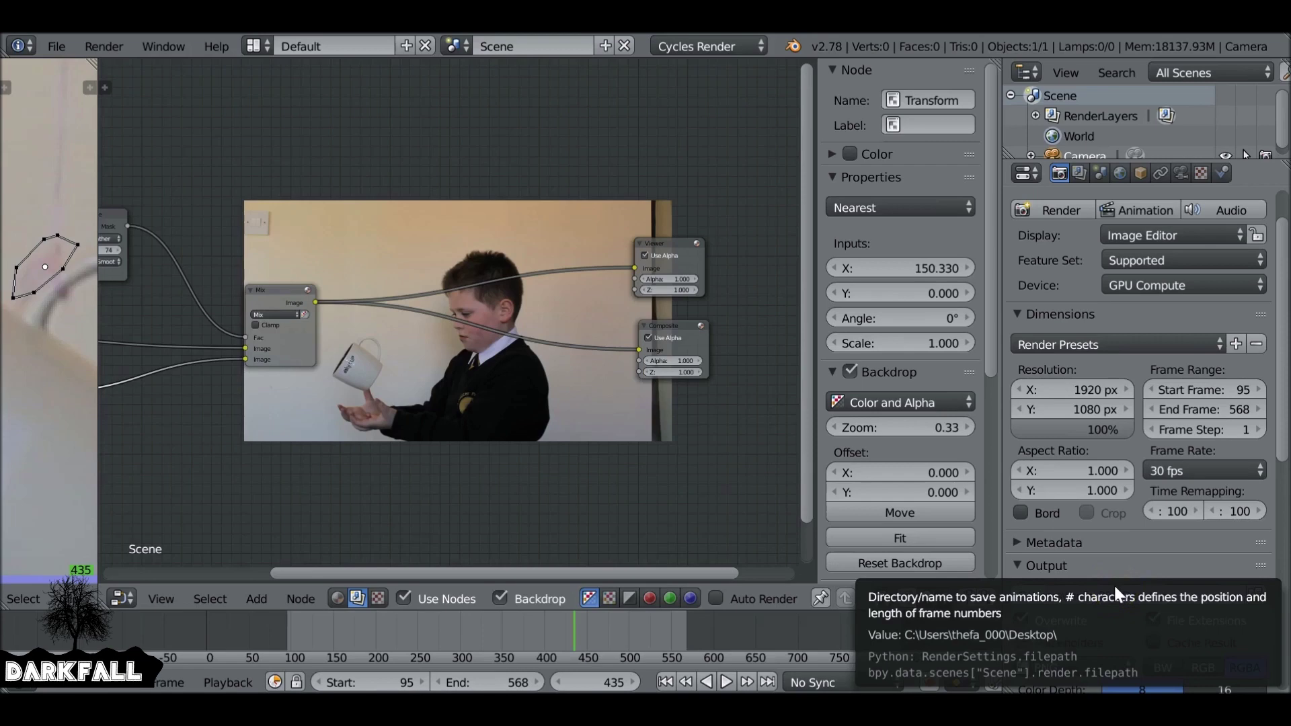
click(1184, 471)
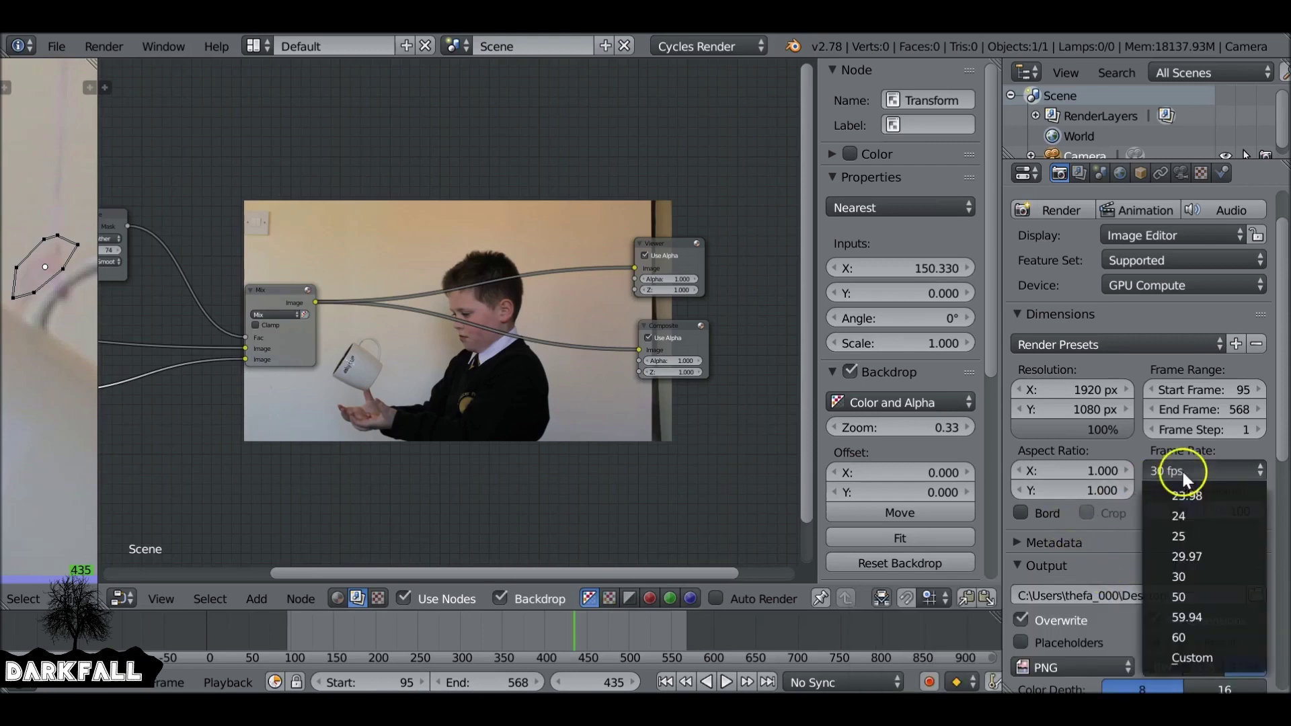
click(1191, 536)
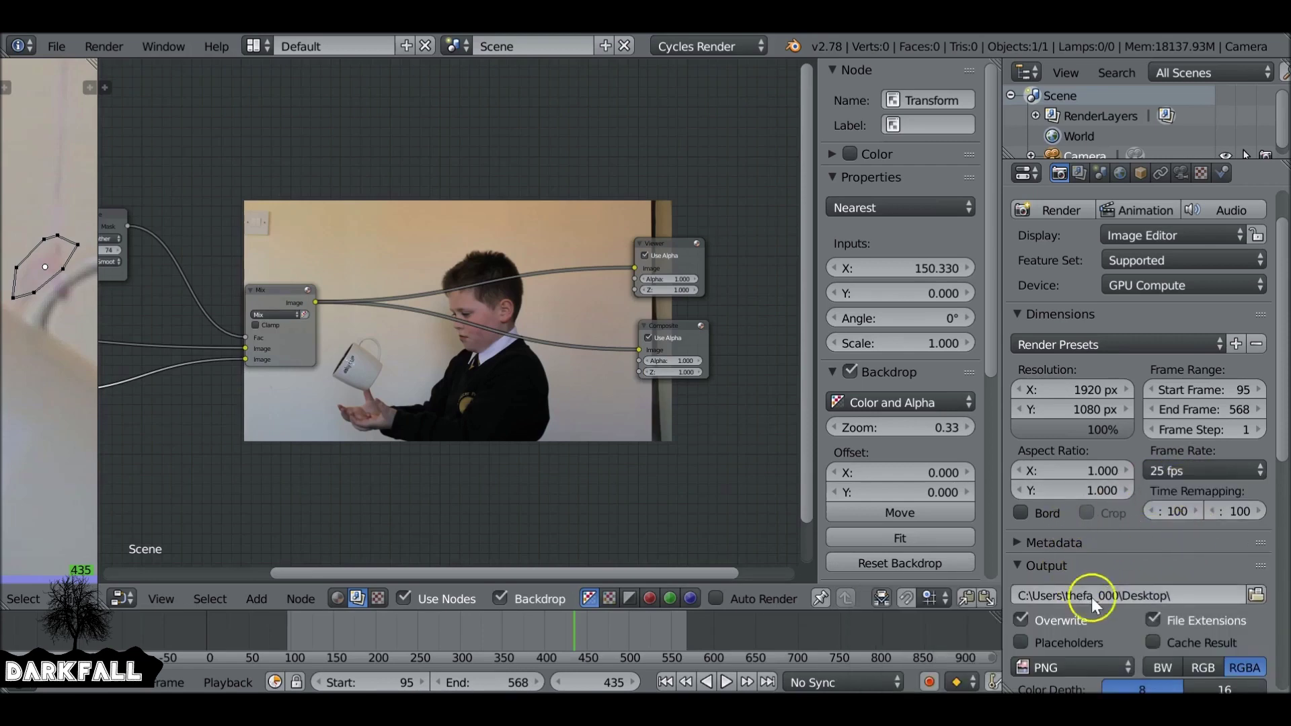
- Set the output file format to H.264 video
scroll(1083, 588, down, 3)
click(1044, 588)
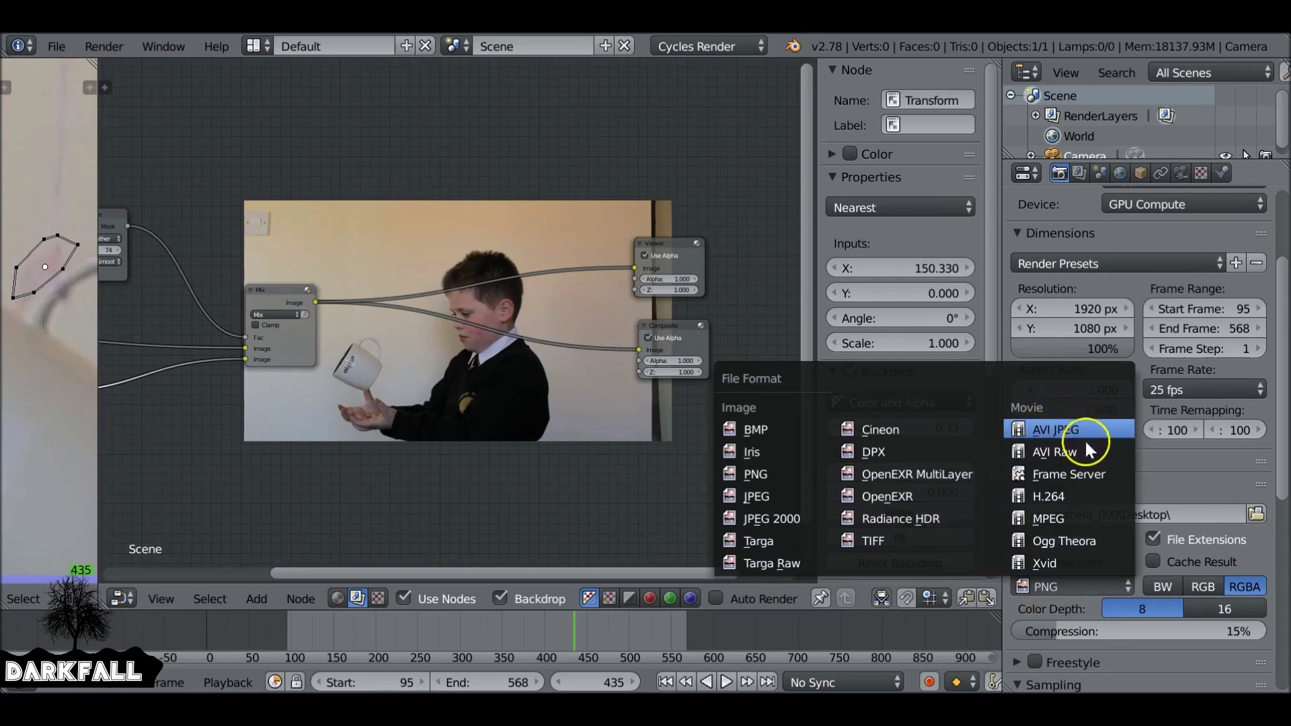
click(1084, 497)
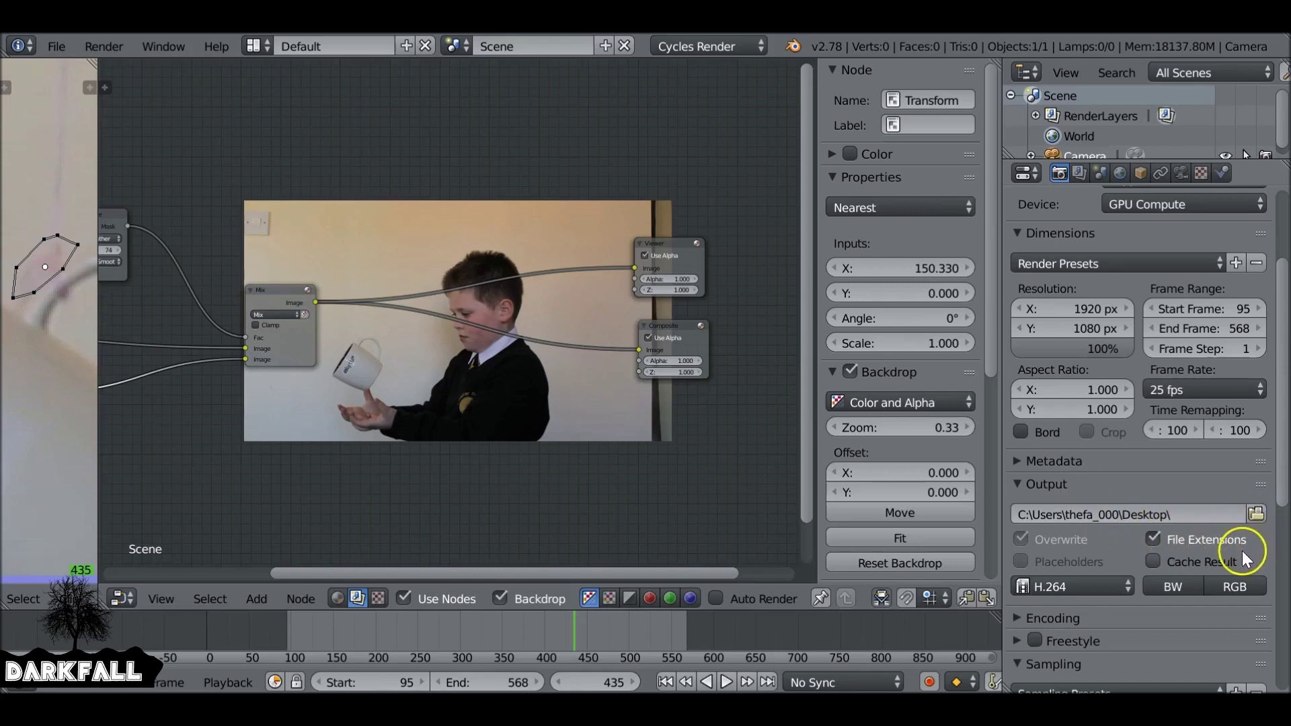
scroll(1241, 555, down, 3)
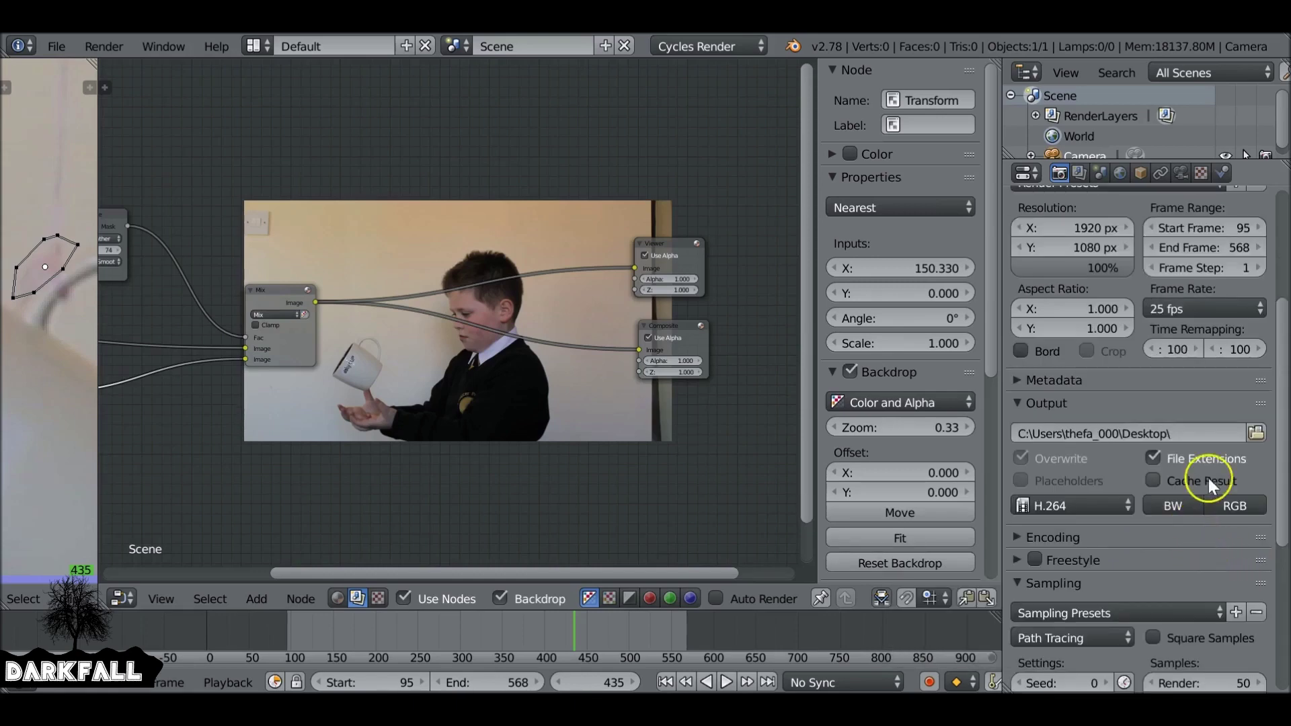
scroll(1252, 435, up, 8)
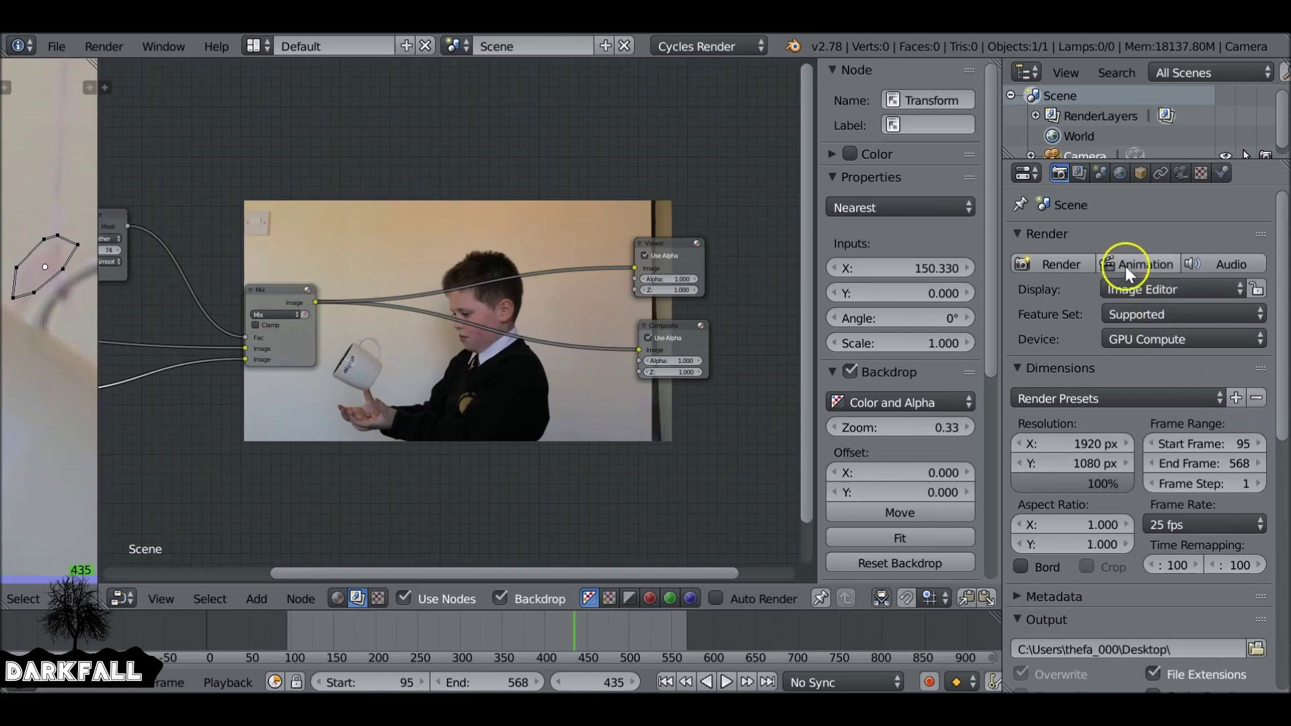